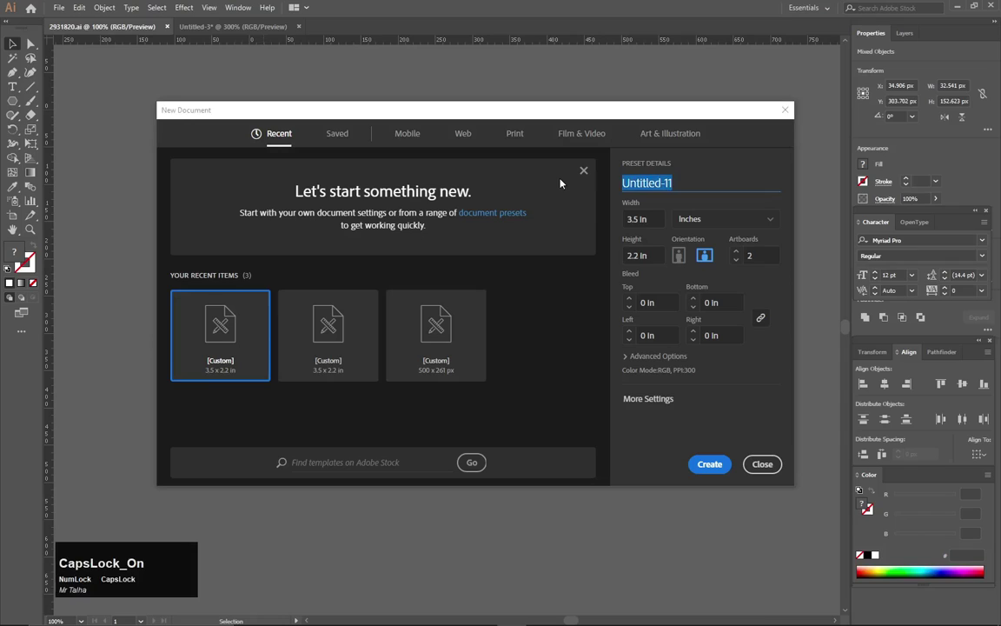
Name the new document 'Creative Business Card Design'.
type("eativ")
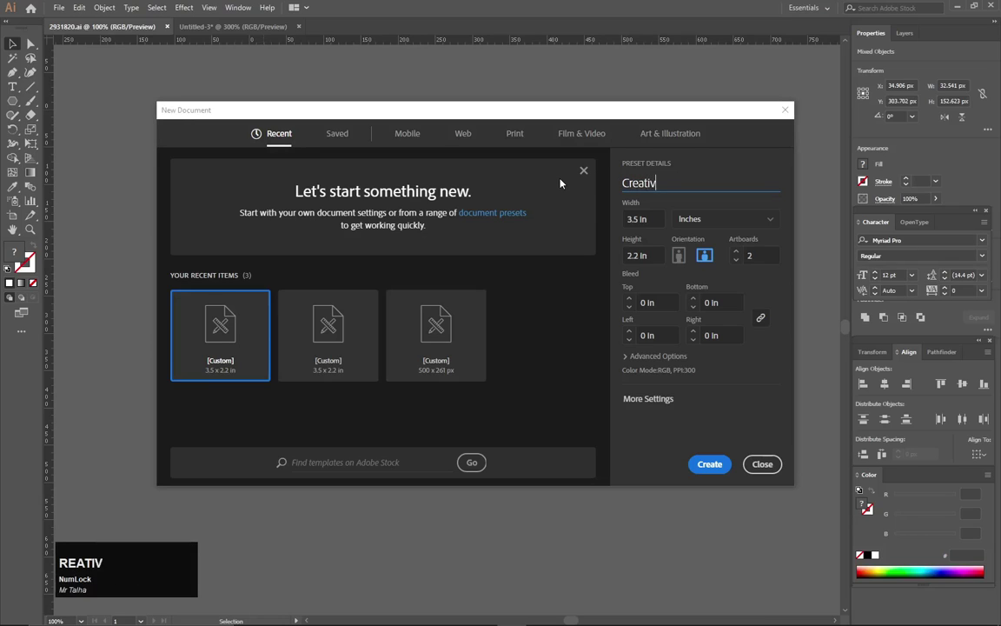
type("e Business")
key("Caps_Lock")
type("C")
key("Caps_Lock")
type("ard")
key("Caps_Lock")
type("D")
key("Caps_Lock")
type("esign")
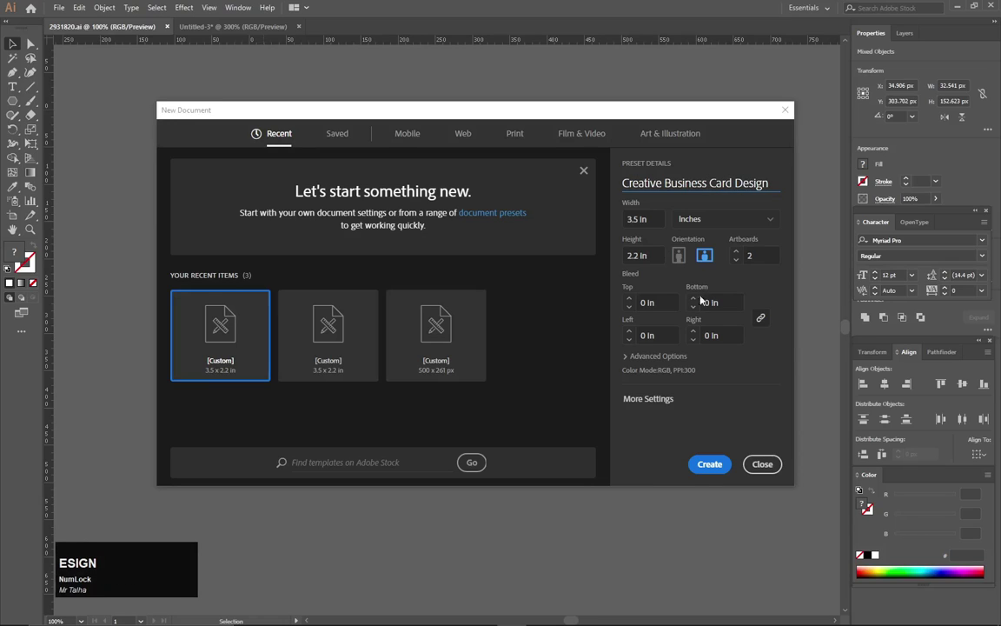
Set artboard spacing to 1.4 in, RGB colour mode and 300 ppi raster effects, then create the document.
left_click(650, 399)
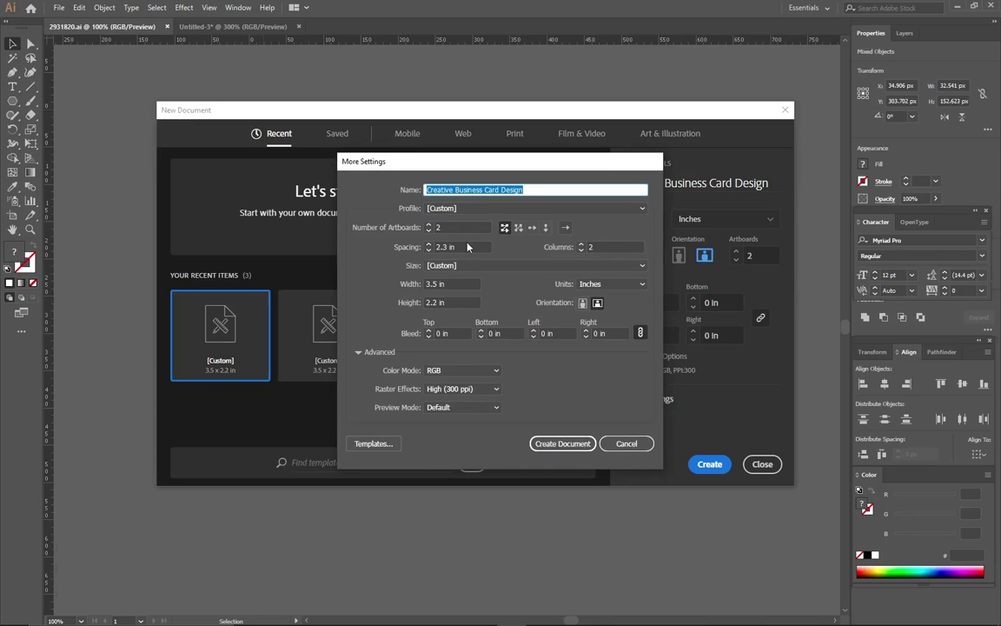
left_click_drag(453, 247, 427, 247)
key("Down")
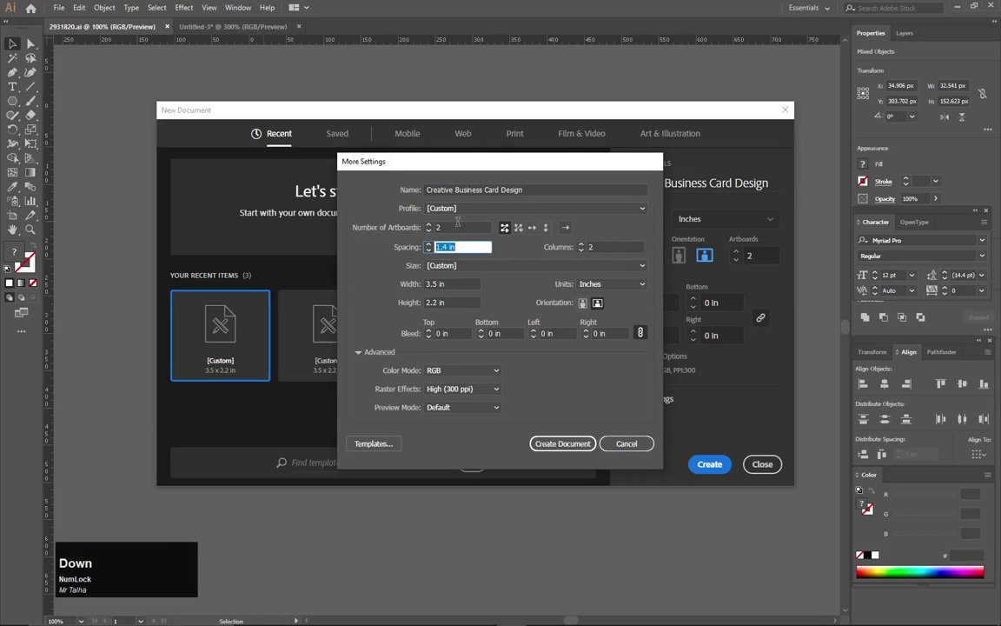
left_click(459, 227)
left_click(461, 370)
left_click(449, 398)
left_click(451, 391)
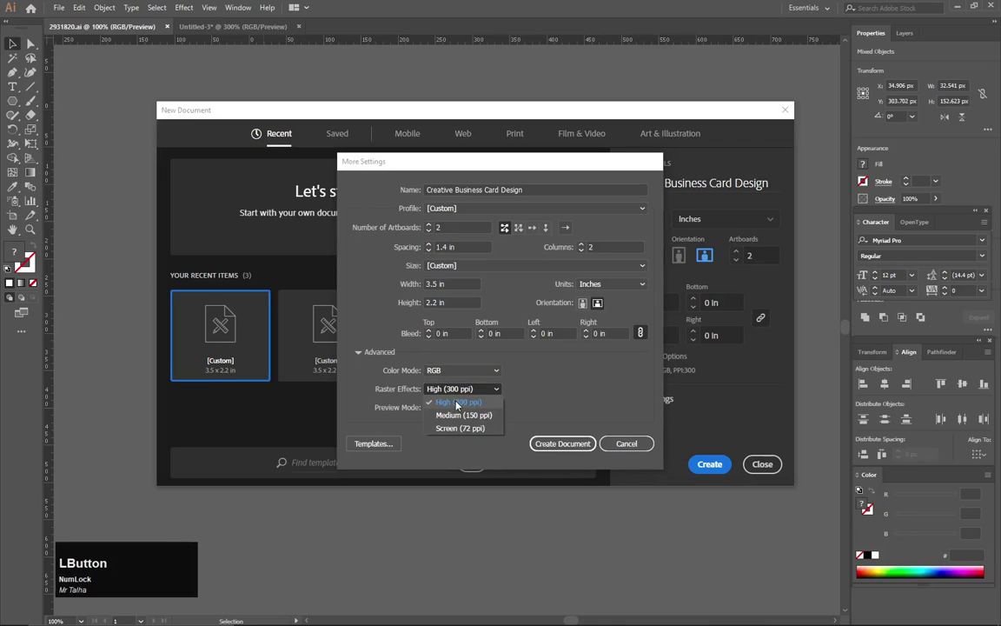
left_click(456, 404)
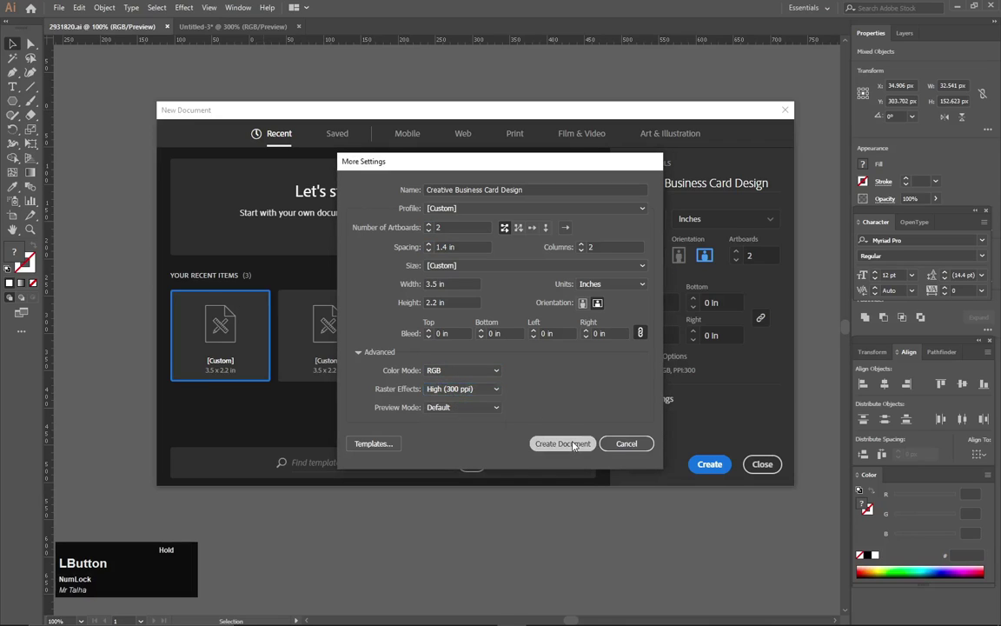
left_click(572, 445)
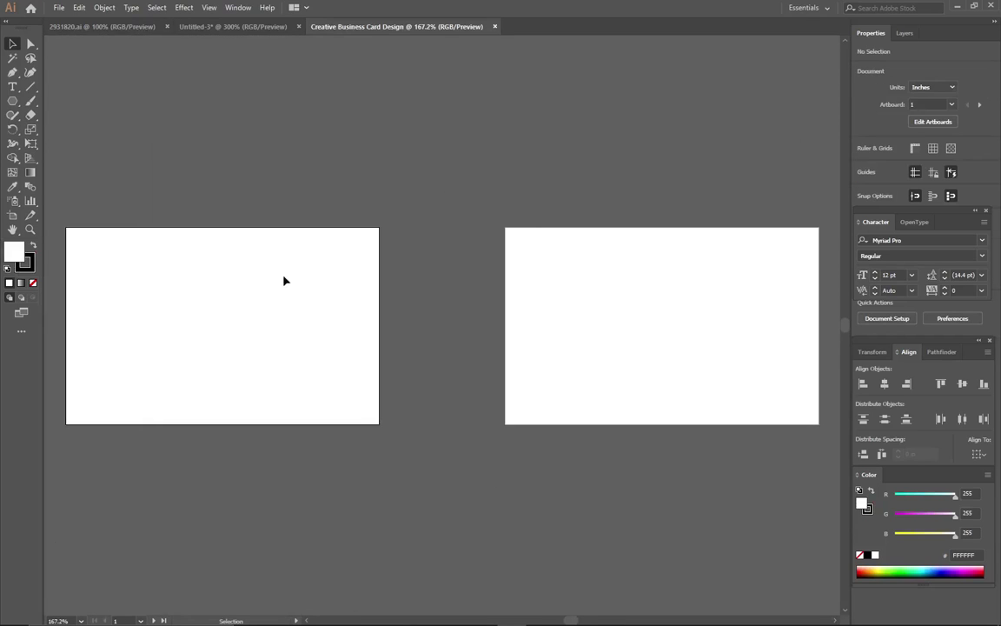
Draw a stroke-free rectangle covering the whole artboard and fill it dark grey #1E1E1E.
left_click_drag(284, 281, 498, 246)
scroll(561, 278, "up", 2)
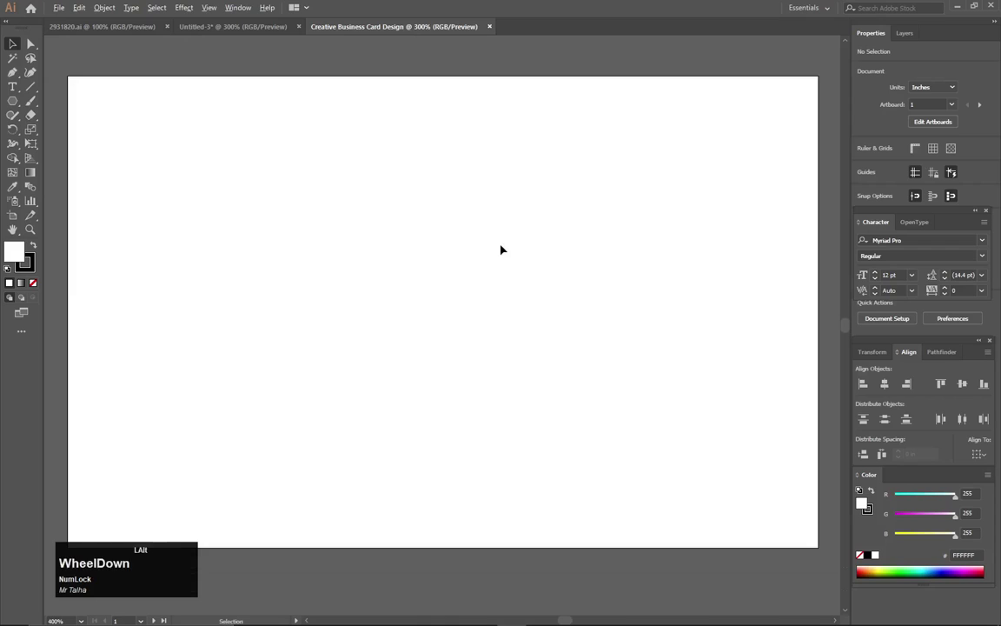
scroll(453, 225, "down", 1)
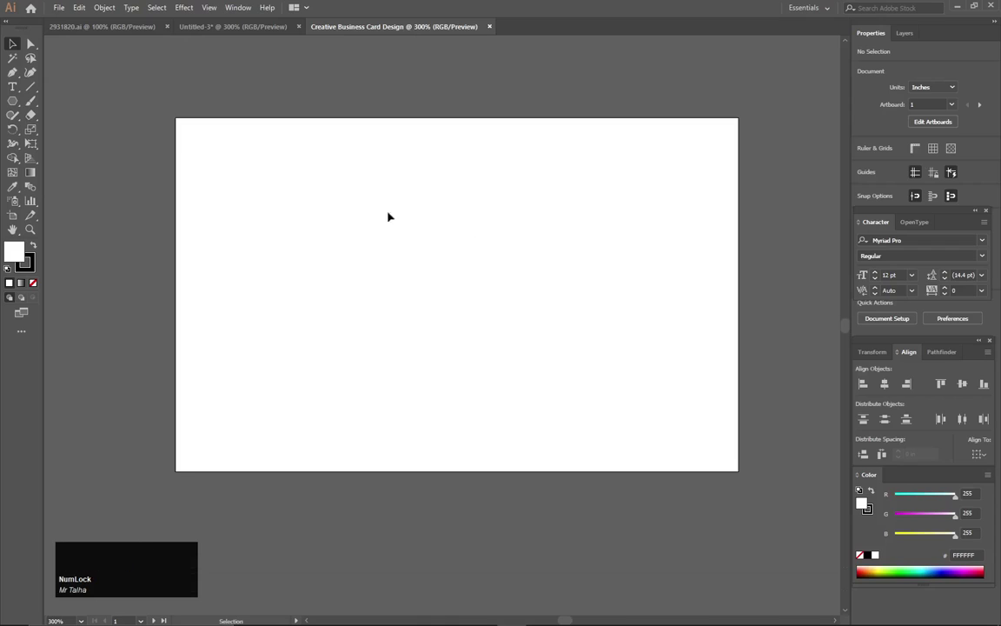
right_click(12, 101)
left_click(51, 92)
left_click(31, 263)
left_click(33, 284)
left_click(13, 253)
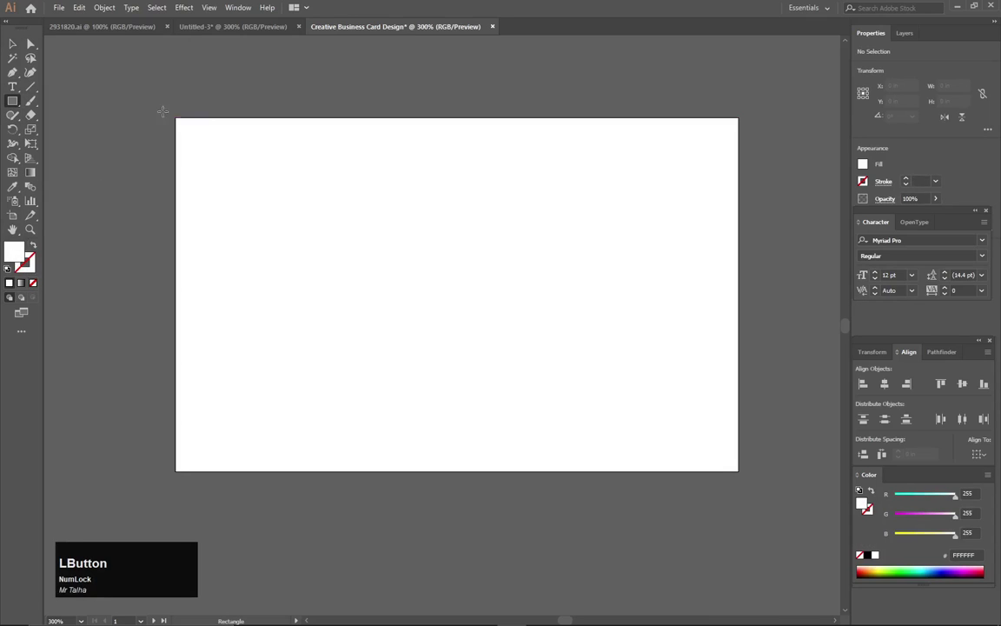
left_click_drag(175, 118, 740, 473)
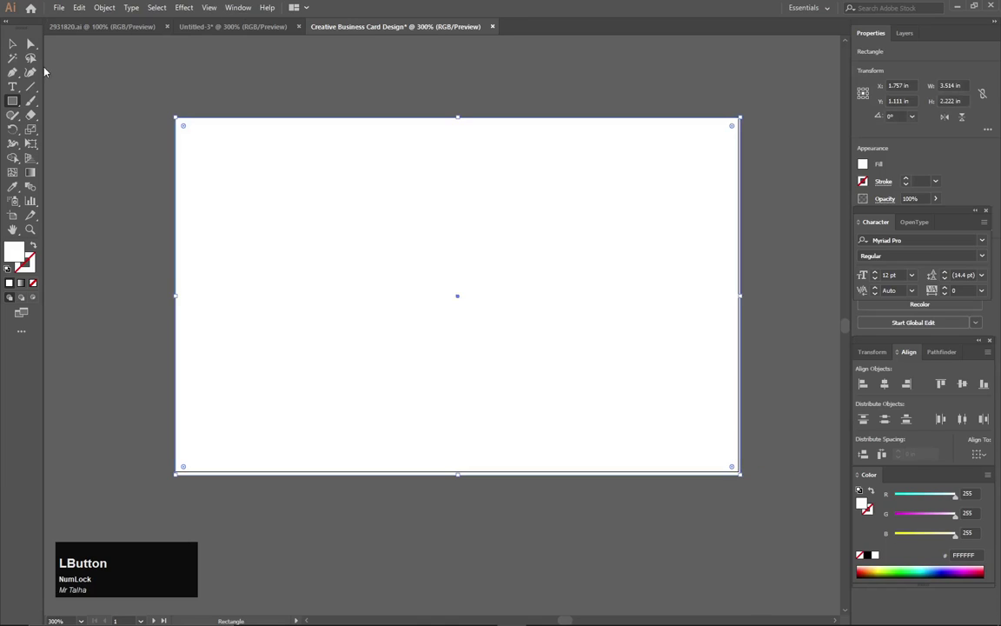
double_click(19, 255)
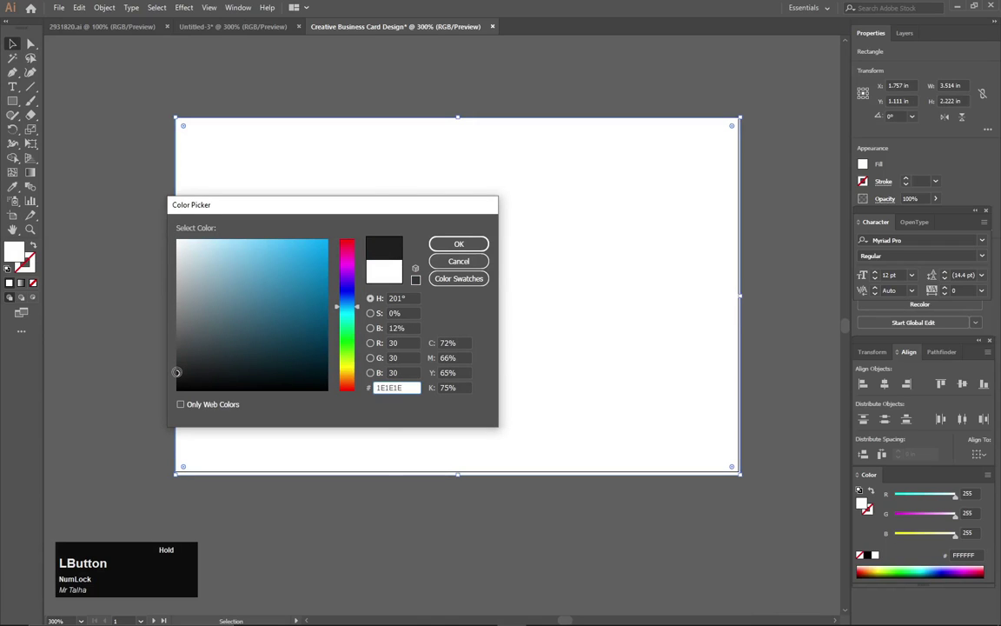
left_click(458, 244)
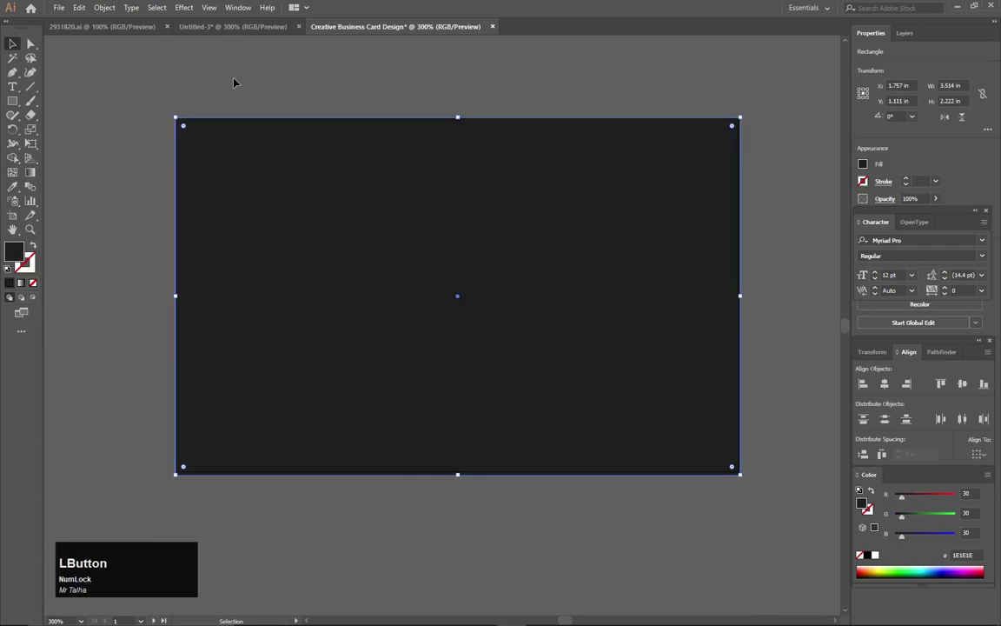
left_click(233, 83)
Draw a tall narrow rectangle near the card's left edge.
left_click_drag(143, 87, 369, 189)
key("ctrl")
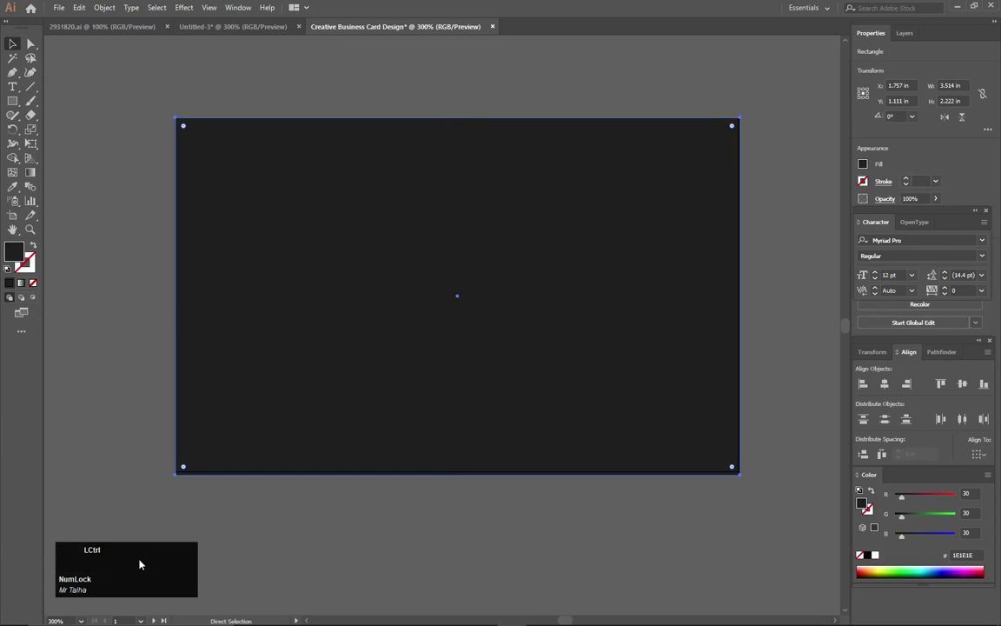
left_click(150, 90)
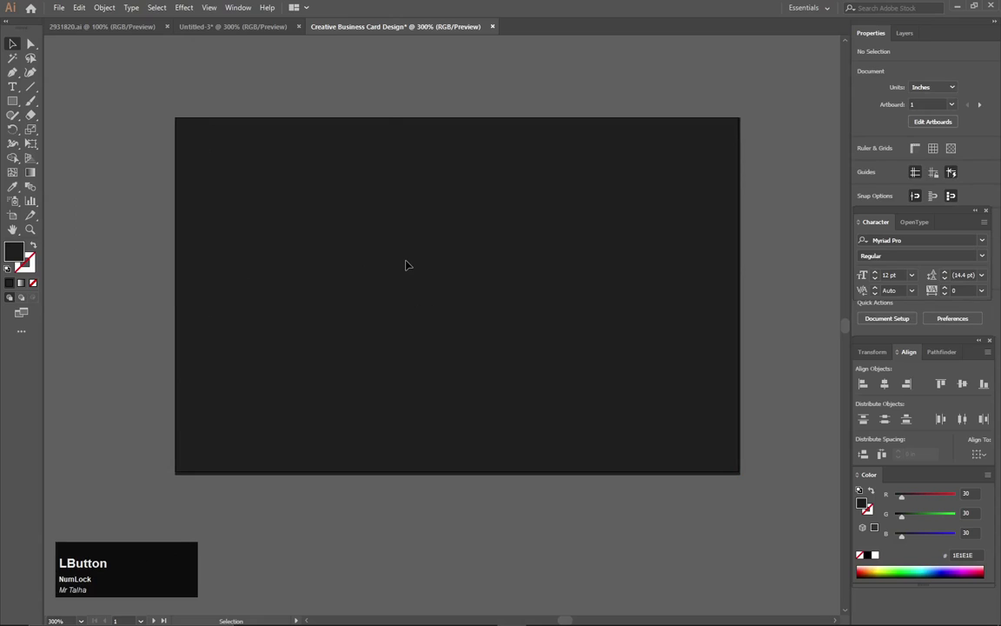
left_click(11, 102)
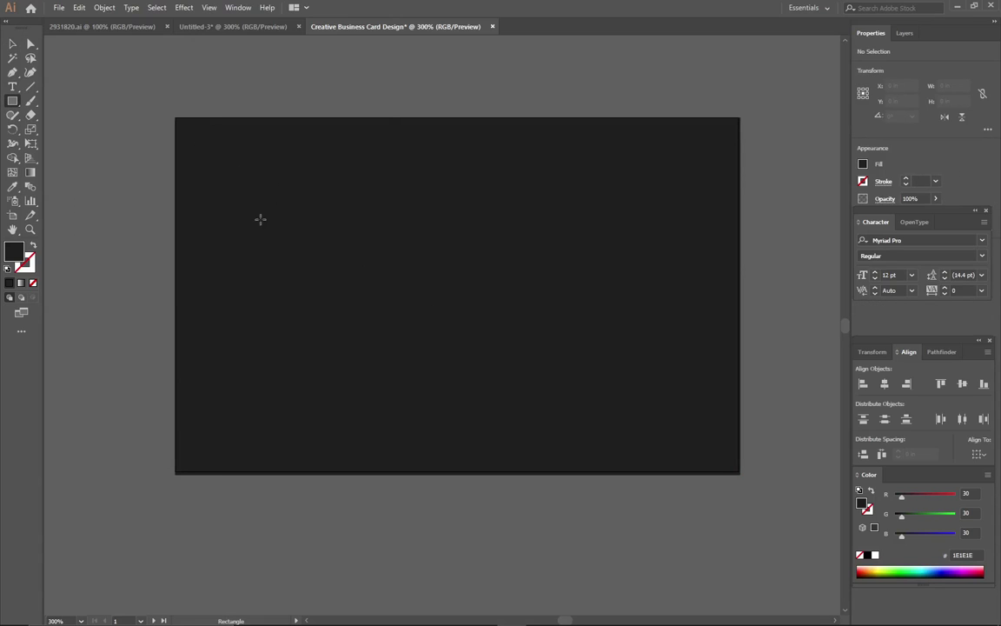
left_click_drag(202, 147, 265, 453)
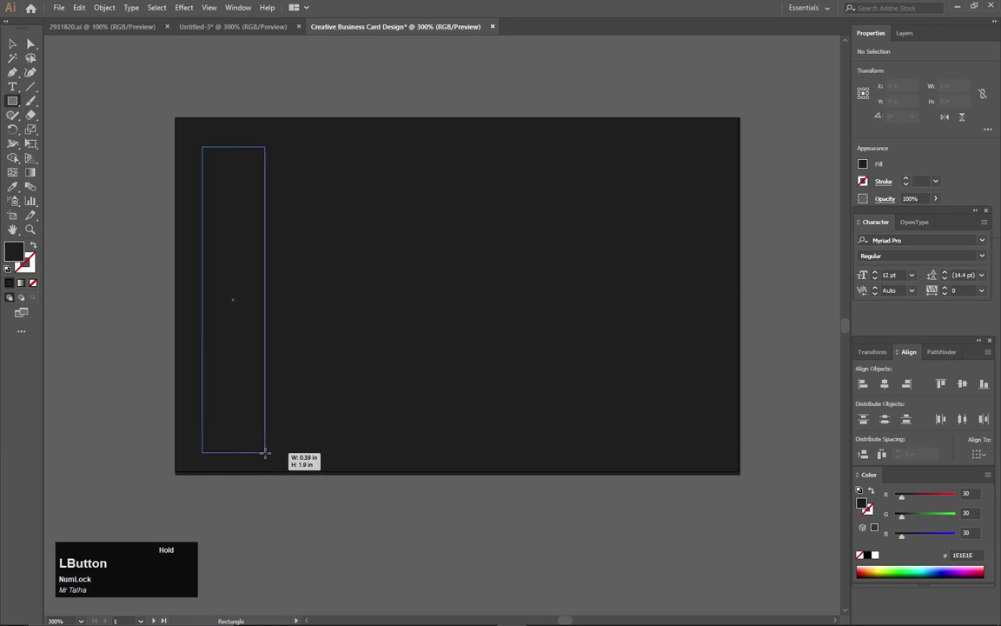
Fill the narrow bar deep red #C60000.
double_click(16, 252)
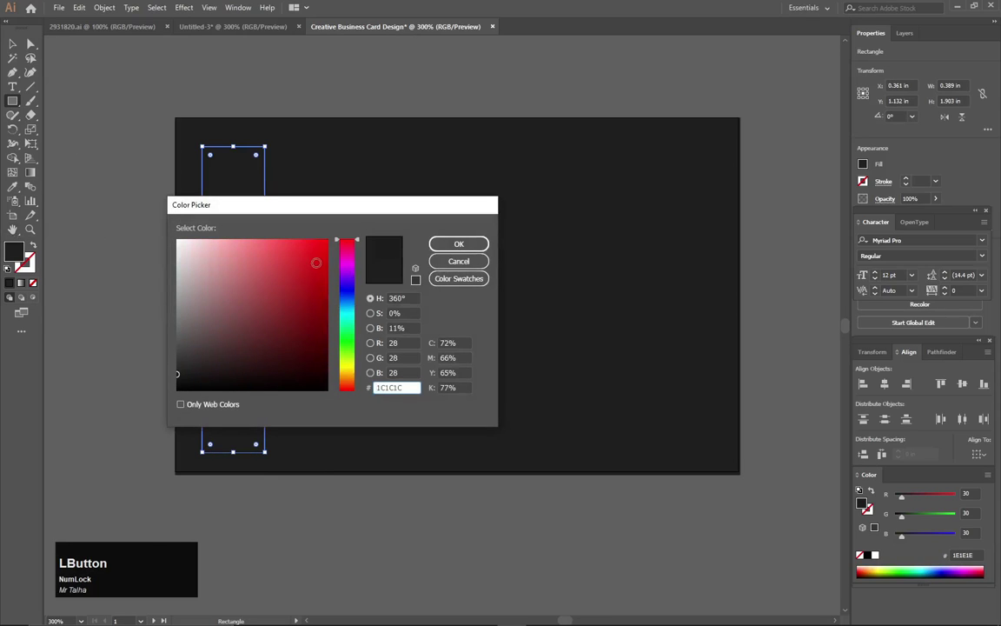
left_click_drag(318, 262, 326, 258)
left_click(458, 244)
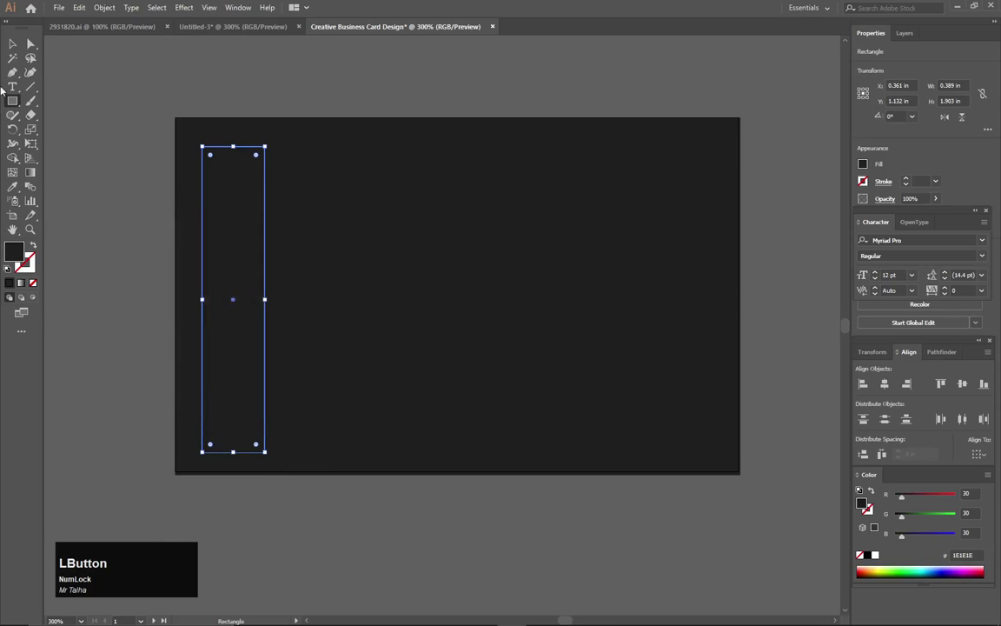
double_click(14, 252)
left_click_drag(323, 260, 328, 273)
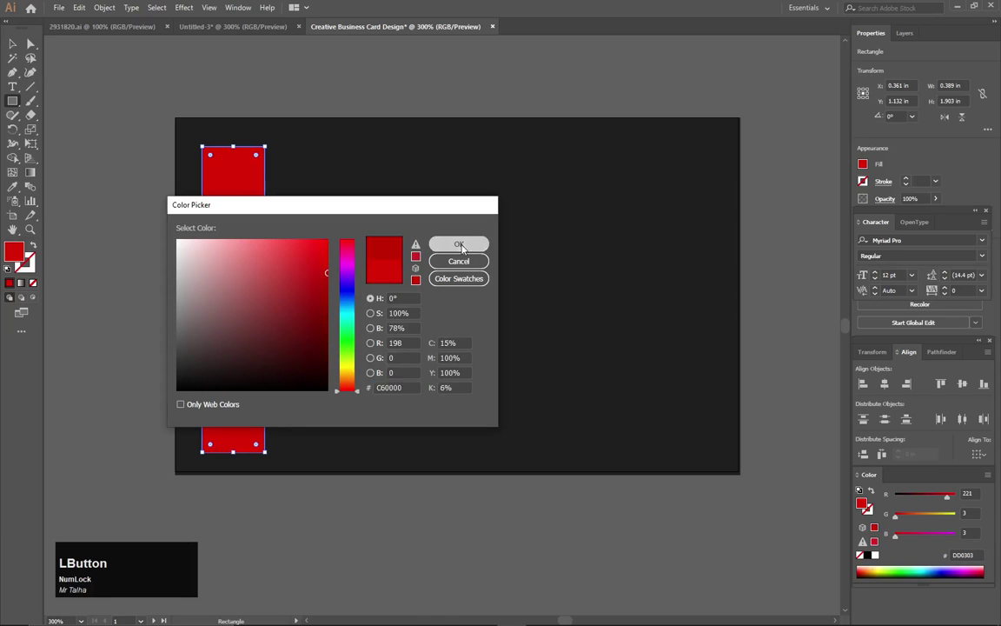
left_click(459, 243)
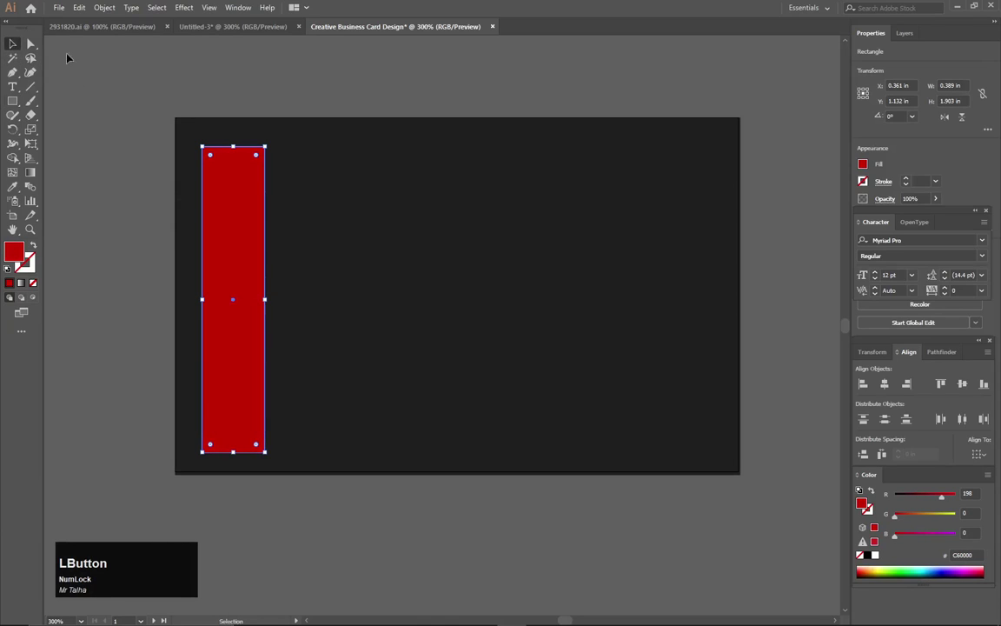
left_click(171, 130)
left_click(12, 73)
Draw a thin three-point triangle with the Pen tool at the red bar's top-left corner.
scroll(235, 179, "up", 1, "alt")
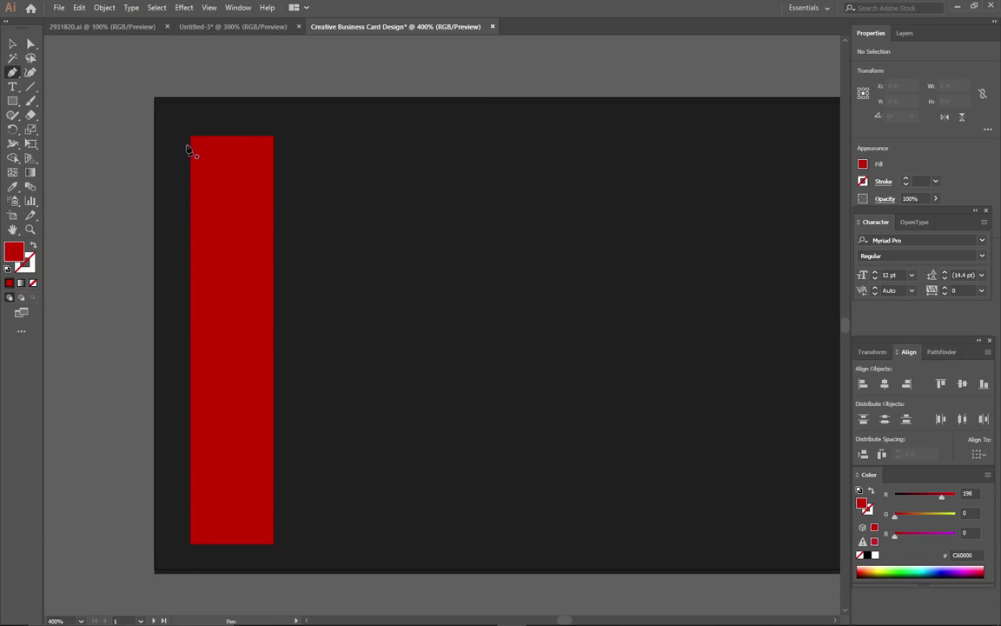
left_click(188, 144)
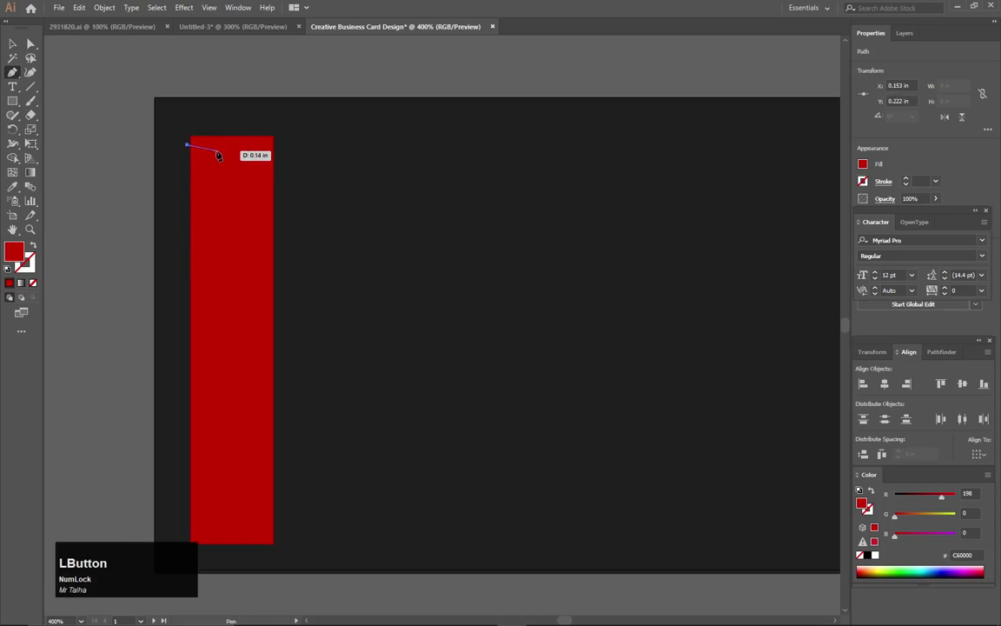
key("Num_Lock")
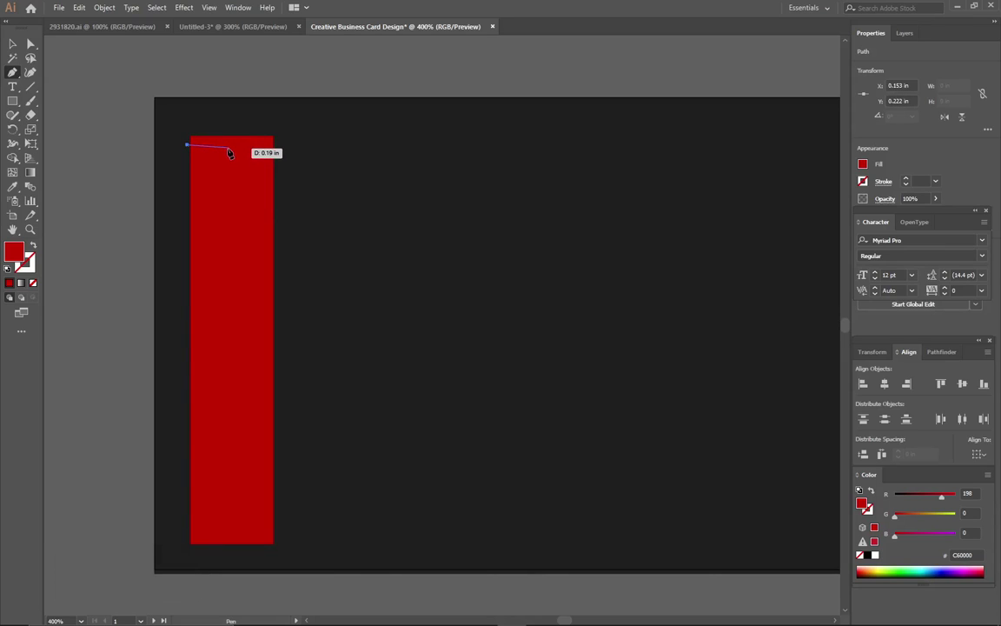
left_click(228, 151)
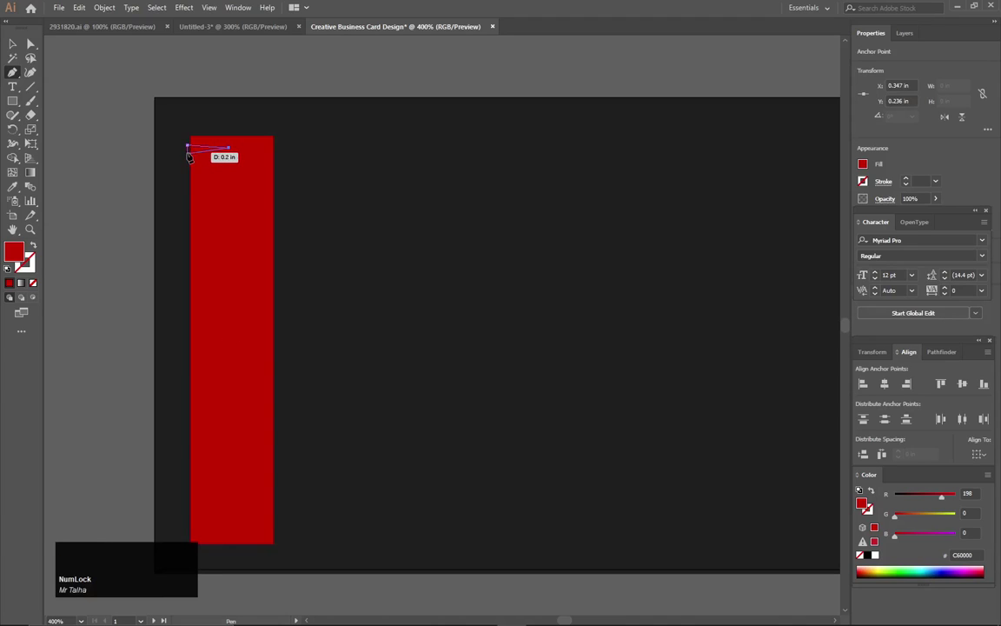
left_click(188, 154)
key("v")
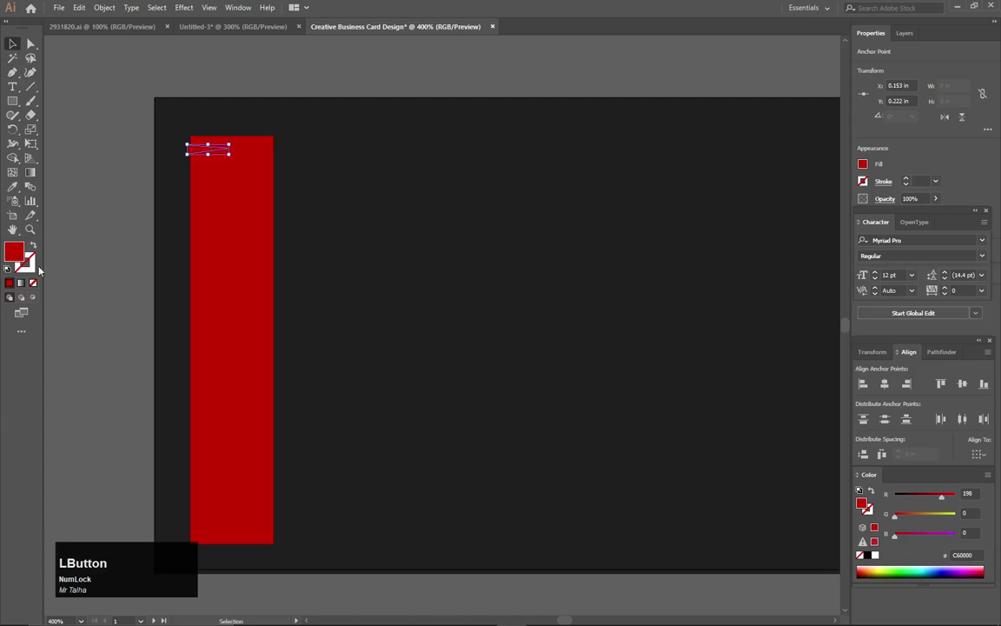
Fill the triangle white #FFFFFF and reselect it.
double_click(21, 252)
type("FFFFFF")
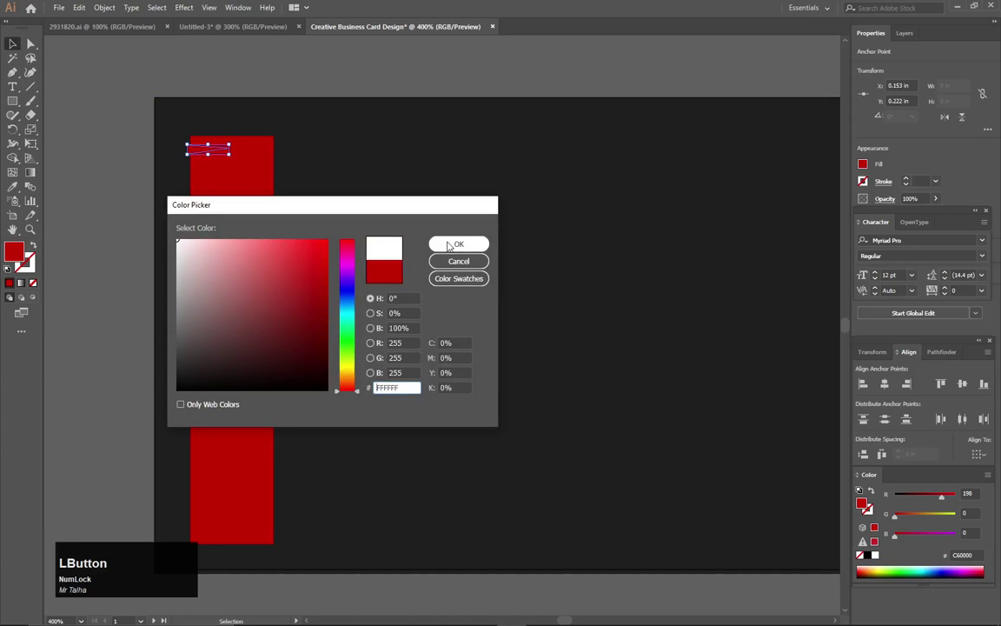
left_click(455, 244)
key("super")
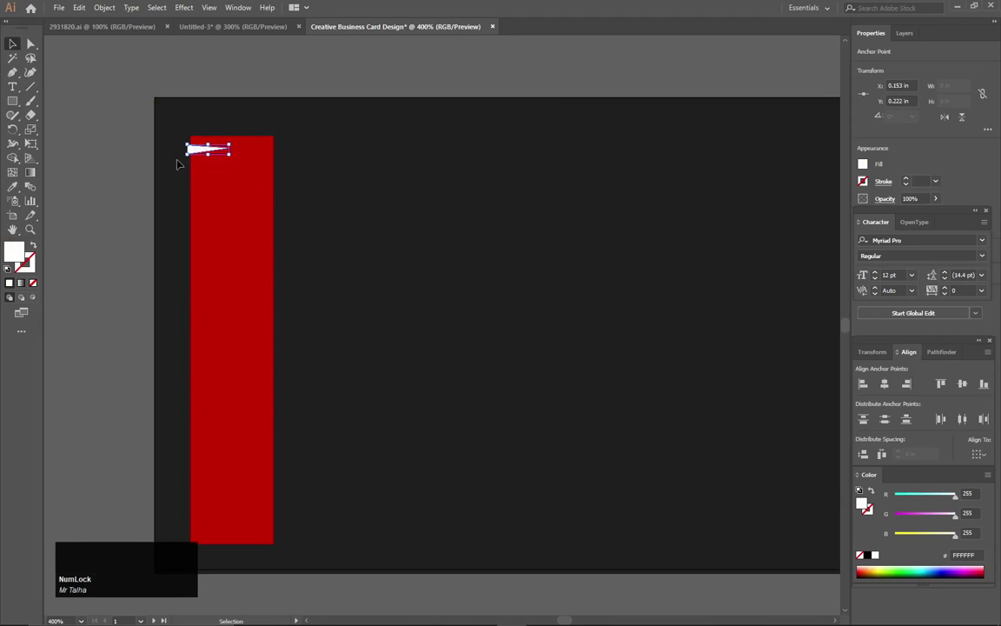
left_click(165, 165)
left_click(202, 150)
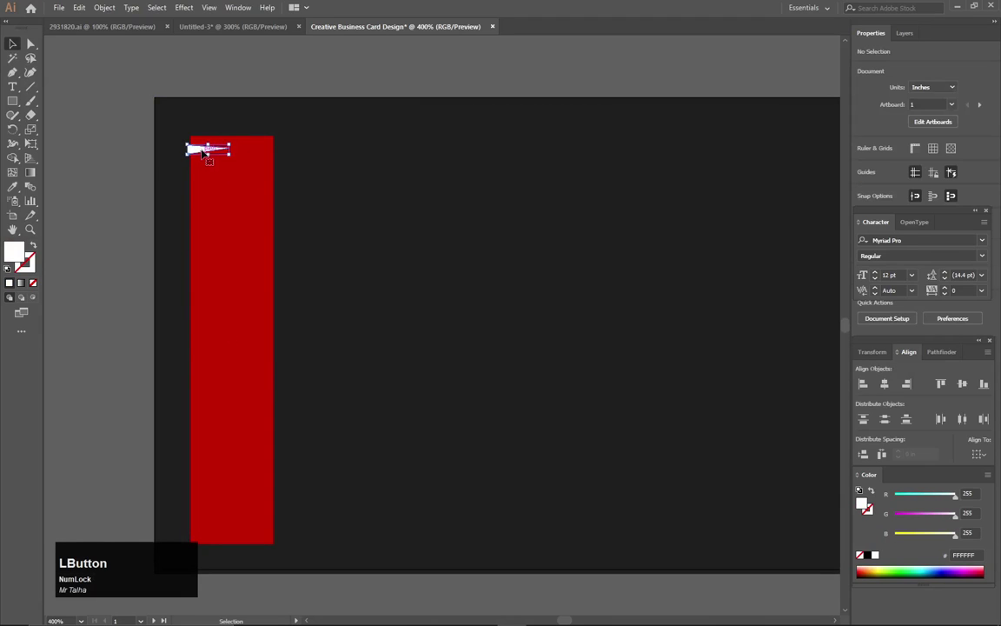
key("alt")
Copy the sliver just below and repeat with Ctrl+D down the strip, then select strip and slivers.
left_click_drag(197, 151, 199, 165)
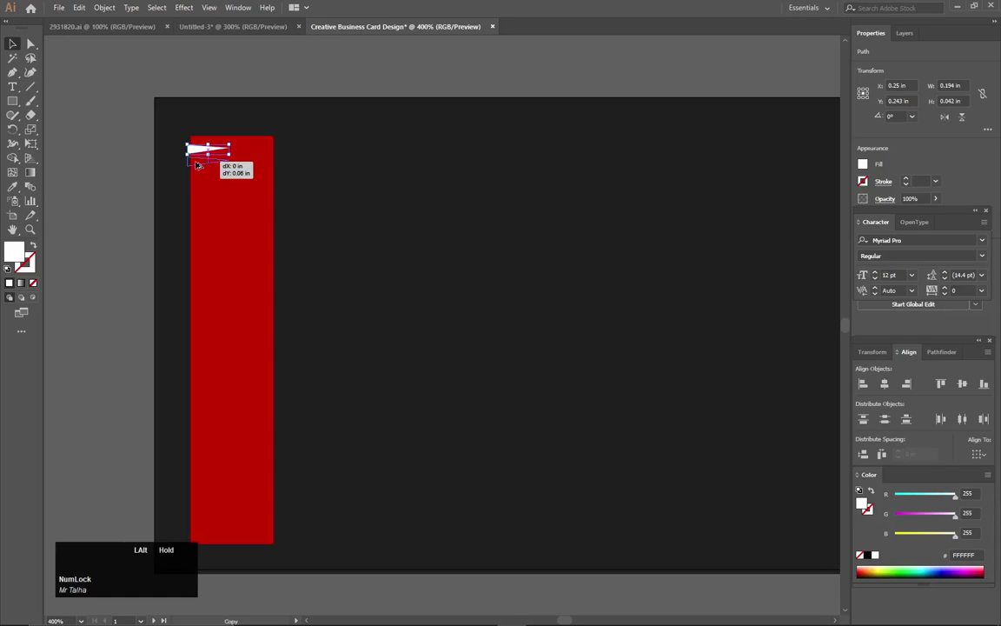
left_click_drag(197, 165, 197, 164)
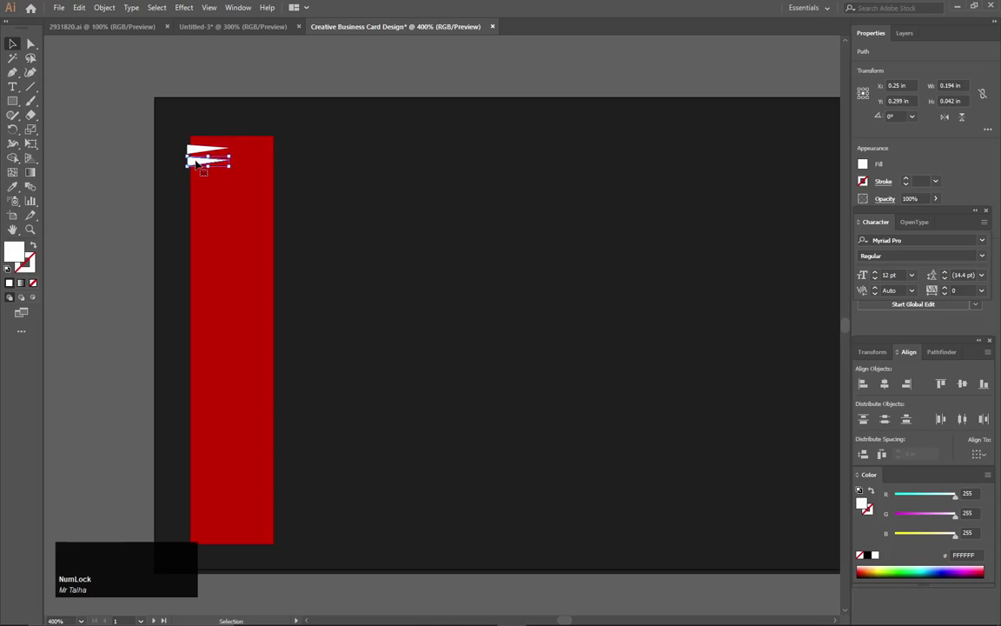
key("ctrl")
key("ctrl+d")
key("ctrl+d")
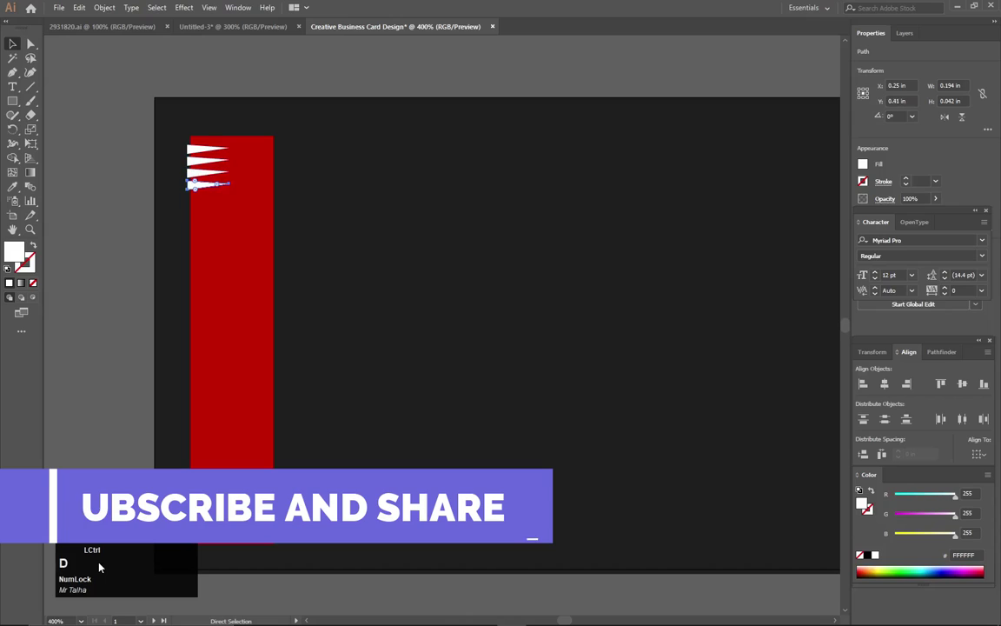
key("ctrl+d")
key("ctrl+d")
key("ctrl+d")
key("ctrl+d")
key("ctrl+d")
key("ctrl+d")
key("ctrl+d")
key("ctrl+d")
key("ctrl+d")
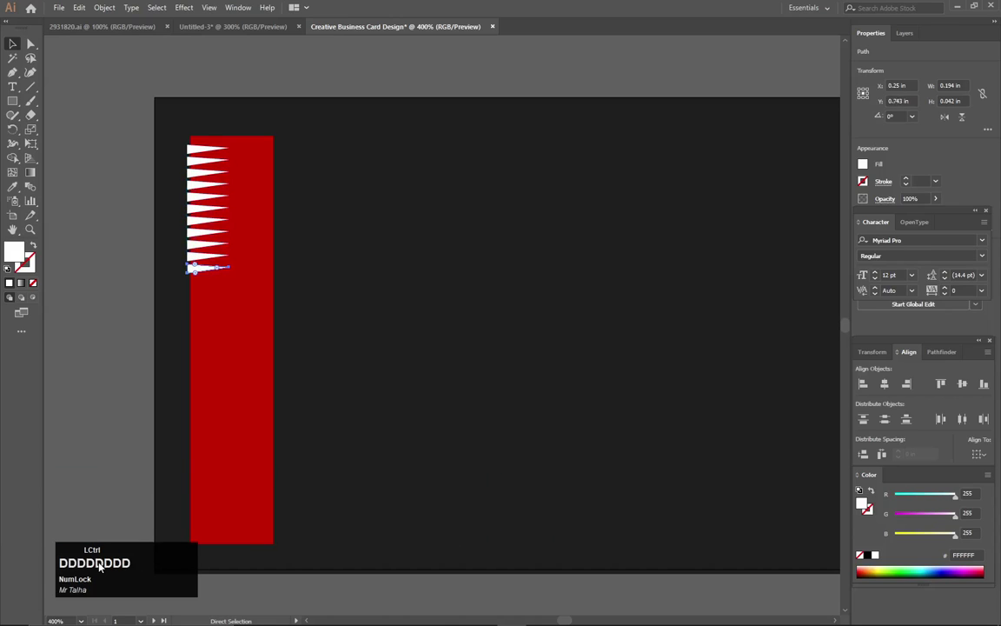
key("ctrl+d")
key("ctrl+d")
key("ctrl+d")
key("ctrl+d")
key("ctrl+d")
key("ctrl+d")
key("ctrl+d")
key("ctrl+d")
key("ctrl+d")
key("ctrl+d")
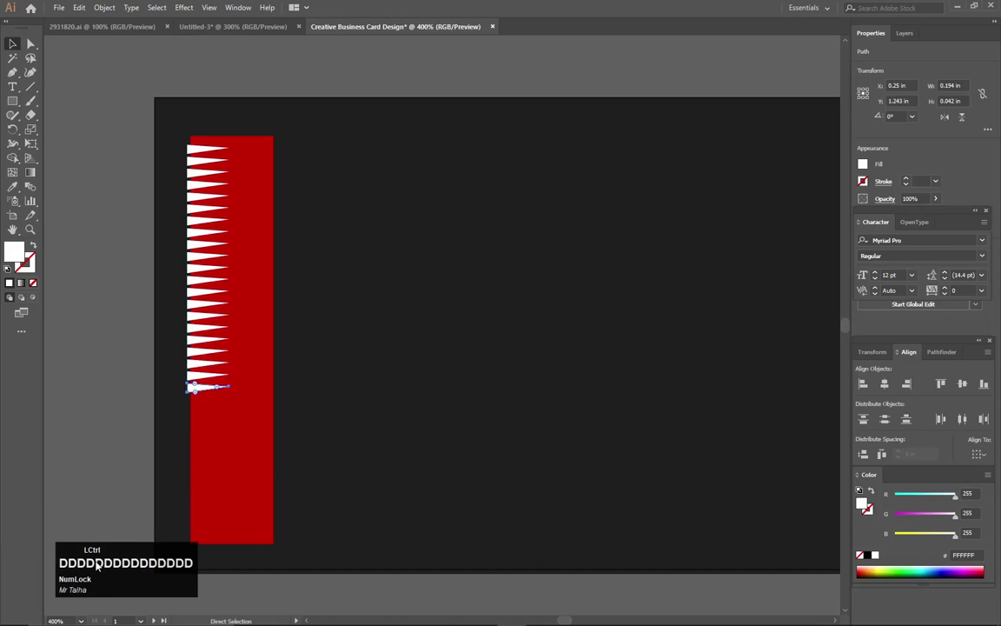
key("ctrl+d")
key("ctrl+d")
key("ctrl+d")
key("ctrl+d")
key("ctrl+d")
key("ctrl+d")
key("ctrl+d")
key("ctrl+d")
key("ctrl+d")
key("ctrl+d")
key("ctrl+d")
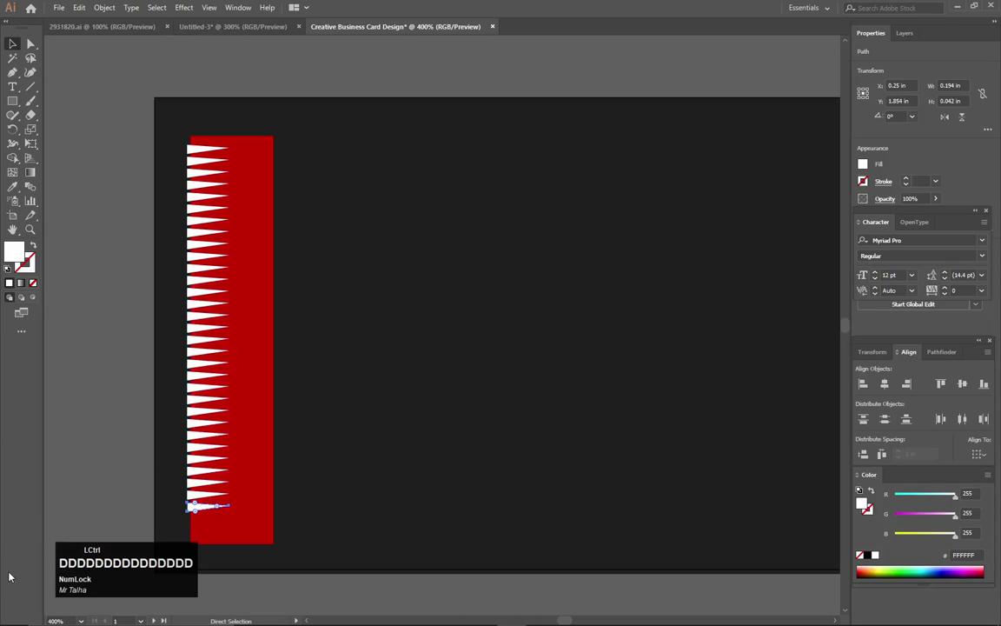
key("ctrl+d")
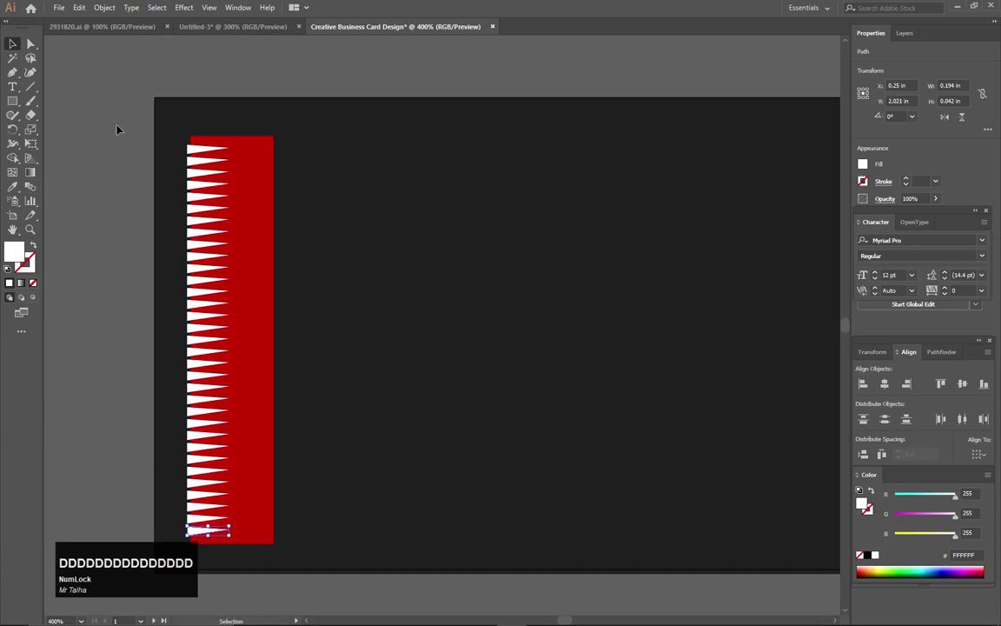
left_click_drag(302, 123, 187, 544)
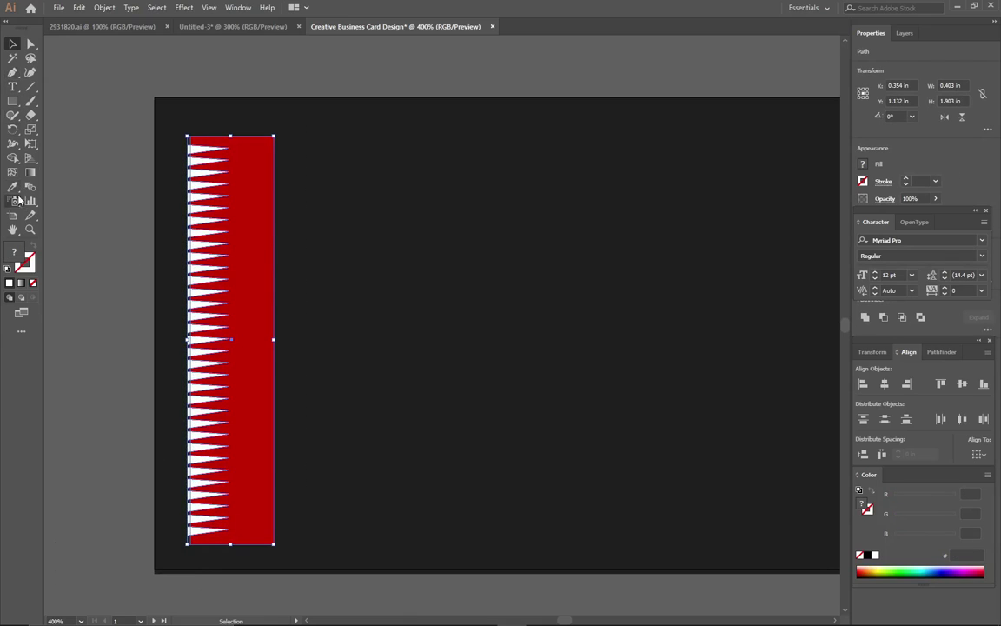
With the Shape Builder tool, erase the white slivers and stubs along the upper part of the strip.
right_click(13, 157)
left_click(59, 143)
scroll(176, 186, "up", 1)
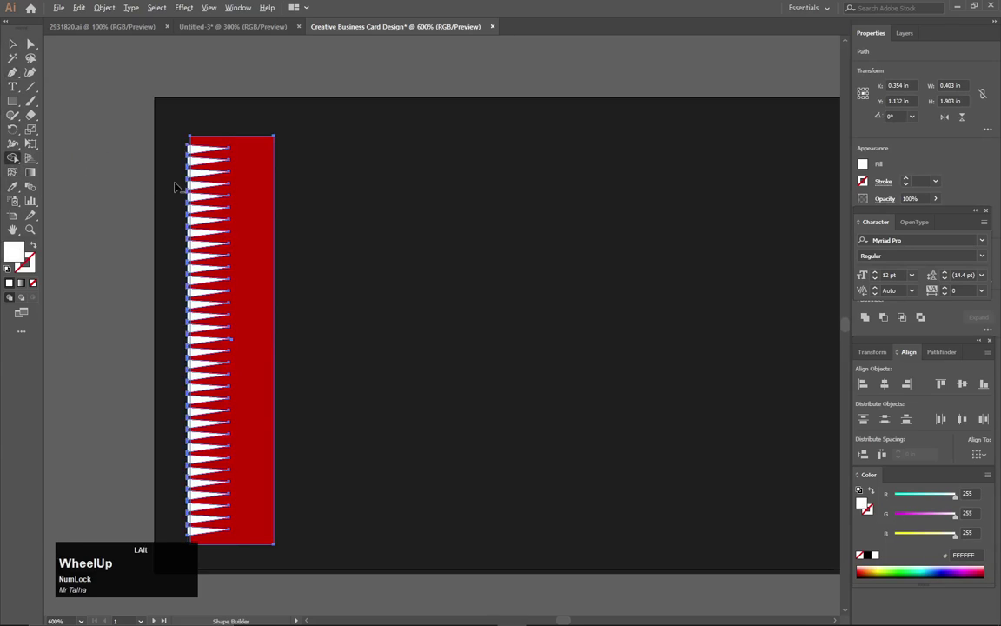
scroll(173, 186, "up", 2)
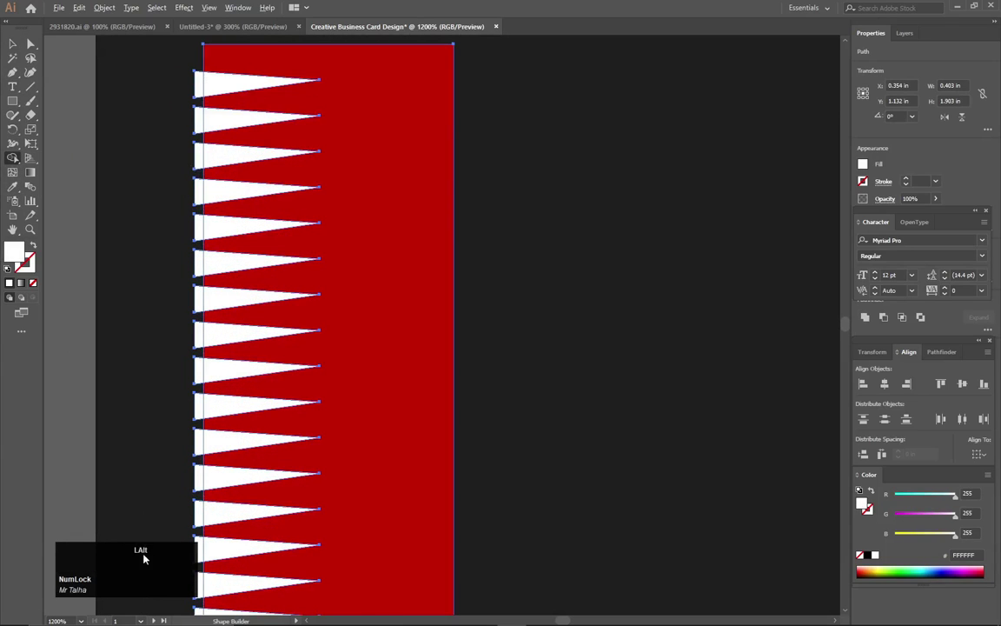
left_click(209, 83, "alt")
left_click(198, 127, "alt")
left_click(198, 155, "alt")
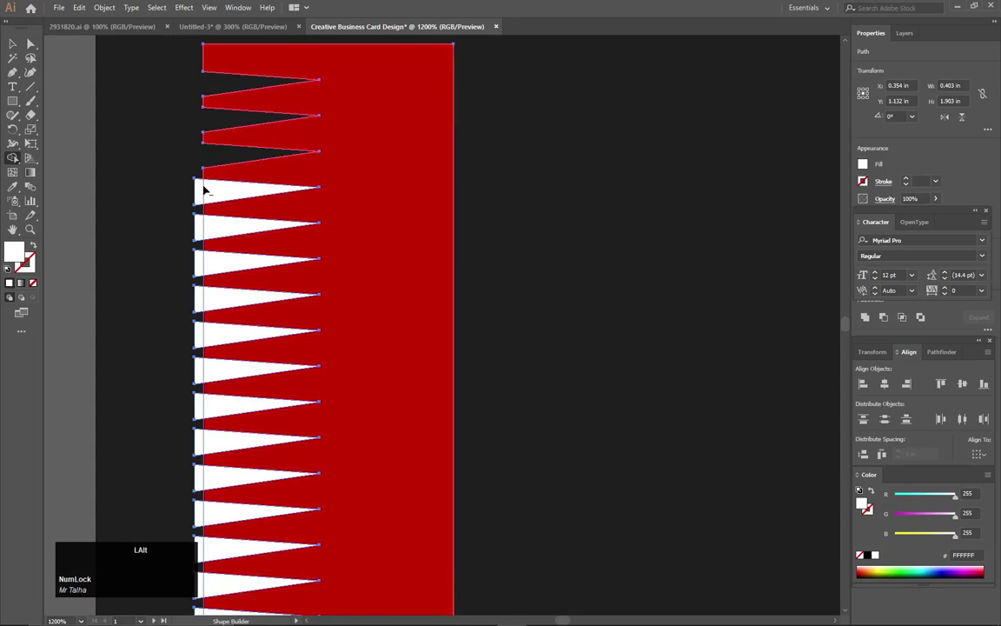
left_click(198, 192, "alt")
left_click(205, 230, "alt")
left_click(199, 235, "alt")
left_click(201, 267, "alt")
left_click(218, 266, "alt")
left_click(213, 298, "alt")
left_click(199, 299, "alt")
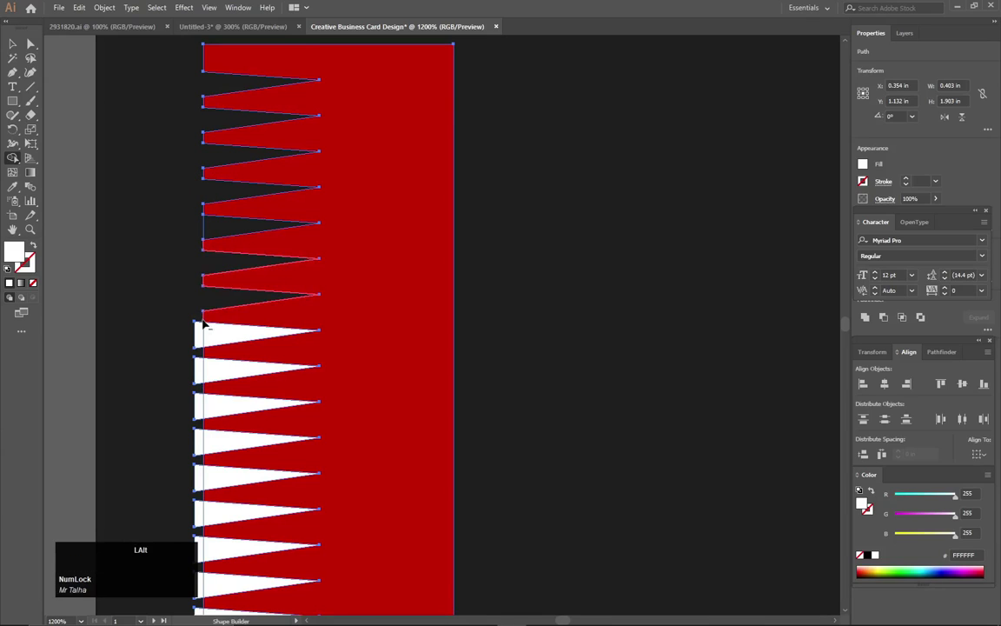
left_click(205, 337, "alt")
left_click(209, 375, "alt")
left_click(200, 377, "alt")
left_click(200, 408, "alt")
left_click(215, 411, "alt")
left_click(219, 445, "alt")
left_click(199, 448, "alt")
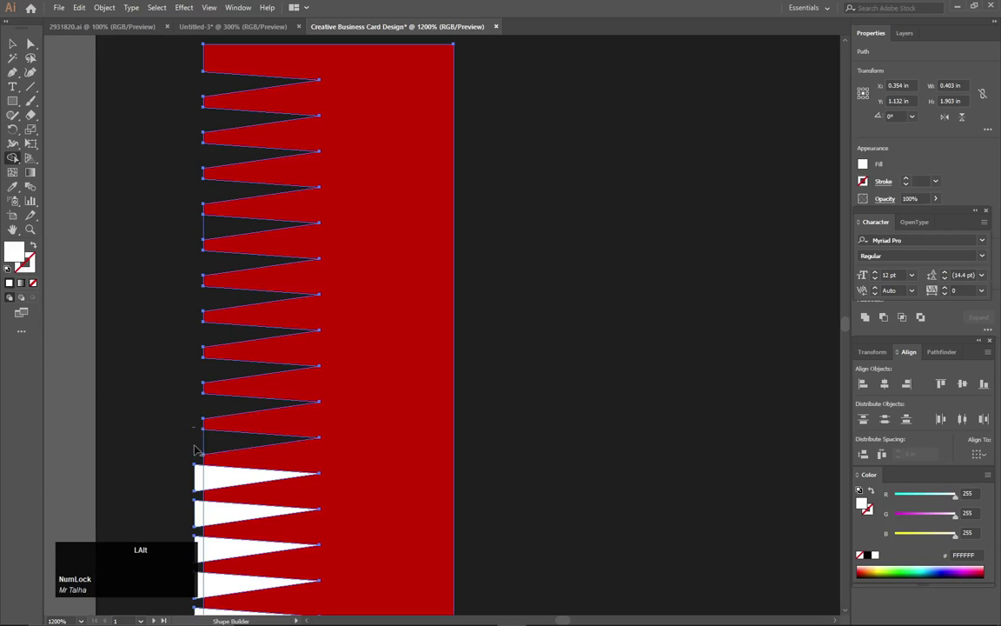
left_click(198, 479, "alt")
left_click(221, 476, "alt")
left_click(226, 512, "alt")
left_click(199, 513, "alt")
Erase the next run of white slivers and stubs further down the red strip.
scroll(253, 497, "down", 10)
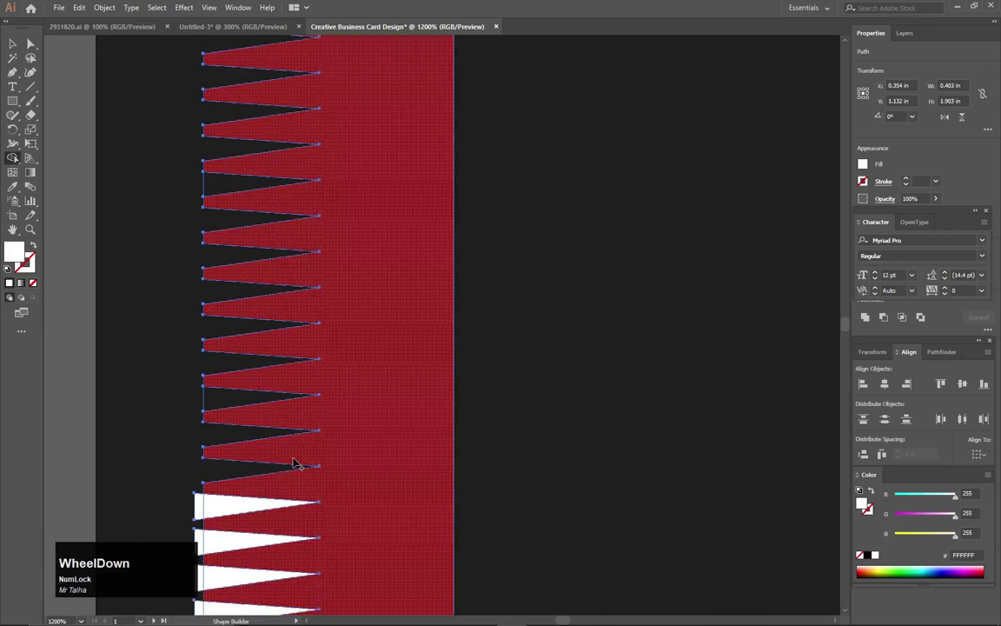
scroll(294, 462, "down", 1)
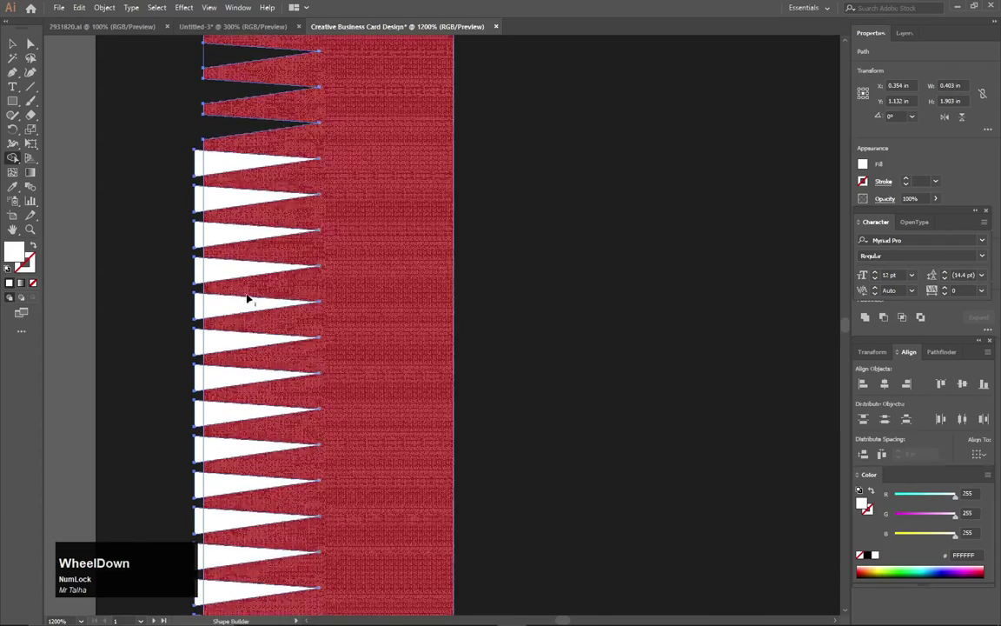
left_click(224, 160, "alt")
left_click(198, 169, "alt")
left_click(198, 198, "alt")
left_click(219, 204, "alt")
left_click(205, 231, "alt")
left_click(198, 236, "alt")
left_click(200, 308, "alt")
left_click(201, 273, "alt")
left_click(225, 272, "alt")
left_click(225, 308, "alt")
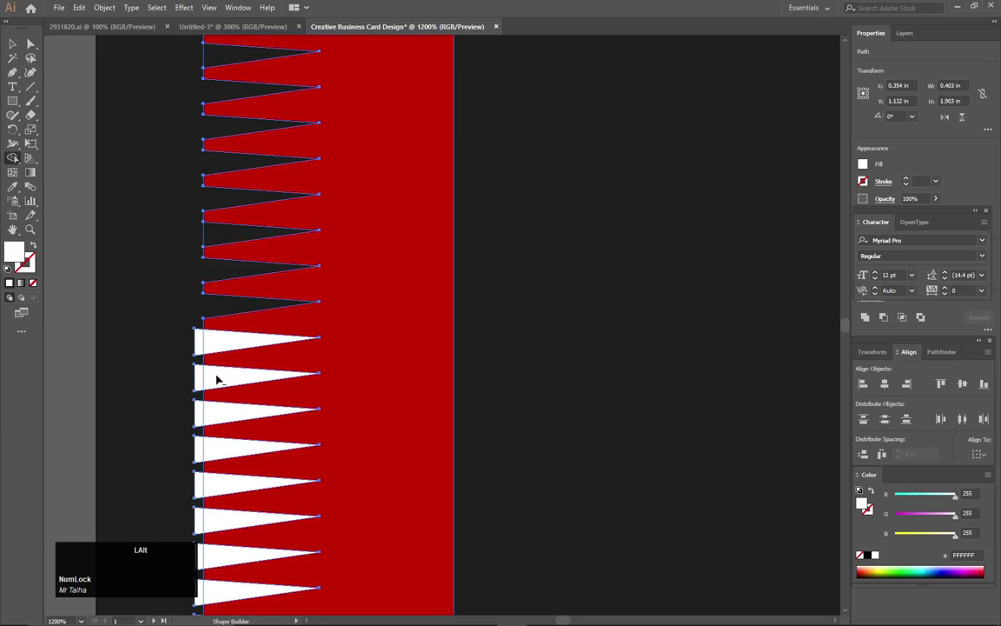
left_click(217, 379, "alt")
left_click(218, 412, "alt")
left_click(221, 341, "alt")
left_click(199, 376, "alt")
left_click(198, 342, "alt")
left_click(198, 452, "alt")
left_click(216, 455, "alt")
left_click(209, 487, "alt")
left_click(198, 488, "alt")
left_click(198, 521, "alt")
left_click(217, 518, "alt")
left_click(213, 552, "alt")
left_click(206, 596, "alt")
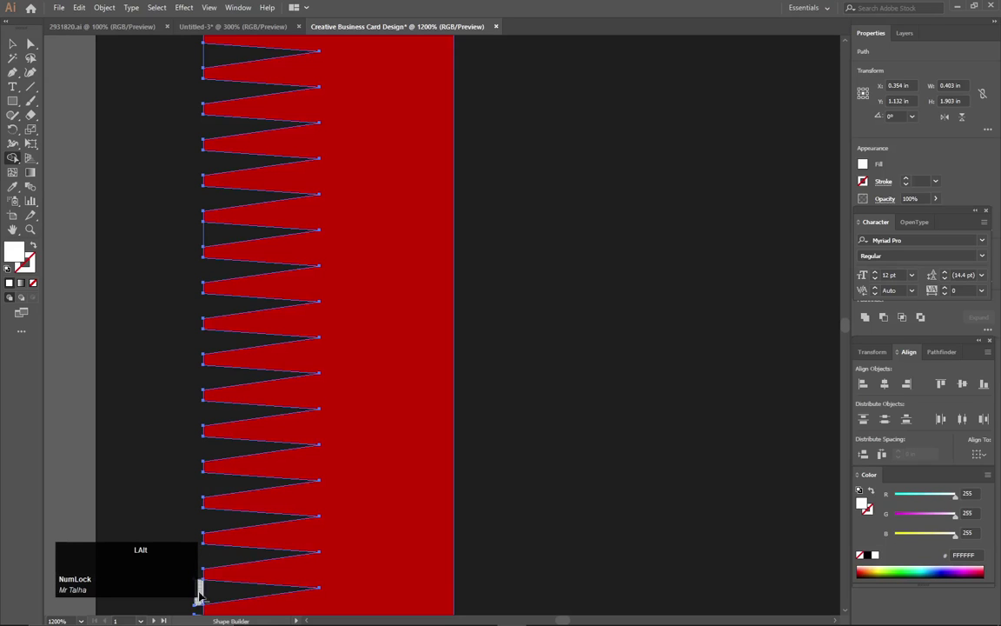
Erase the remaining white slivers and stubs at the bottom of the strip.
key("space")
left_click_drag(251, 501, 251, 122)
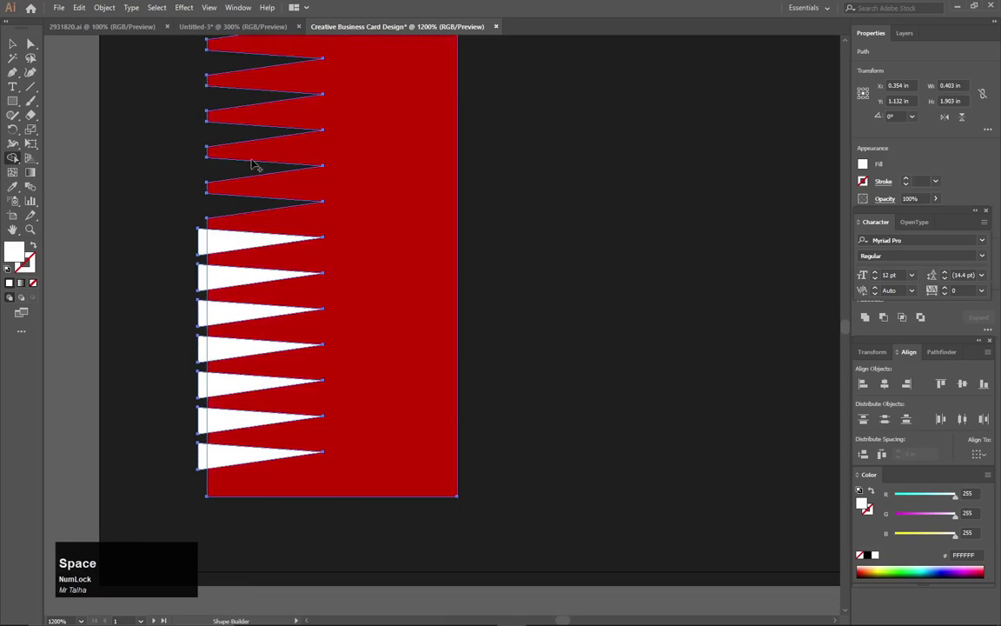
left_click(202, 245, "alt")
left_click(221, 239, "alt")
left_click(221, 276, "alt")
left_click(203, 277, "alt")
left_click(203, 318, "alt")
left_click(224, 316, "alt")
left_click(224, 350, "alt")
left_click(217, 386, "alt")
left_click(219, 421, "alt")
left_click(217, 454, "alt")
left_click(202, 455, "alt")
left_click(202, 419, "alt")
left_click(201, 383, "alt")
scroll(201, 345, "up", 5)
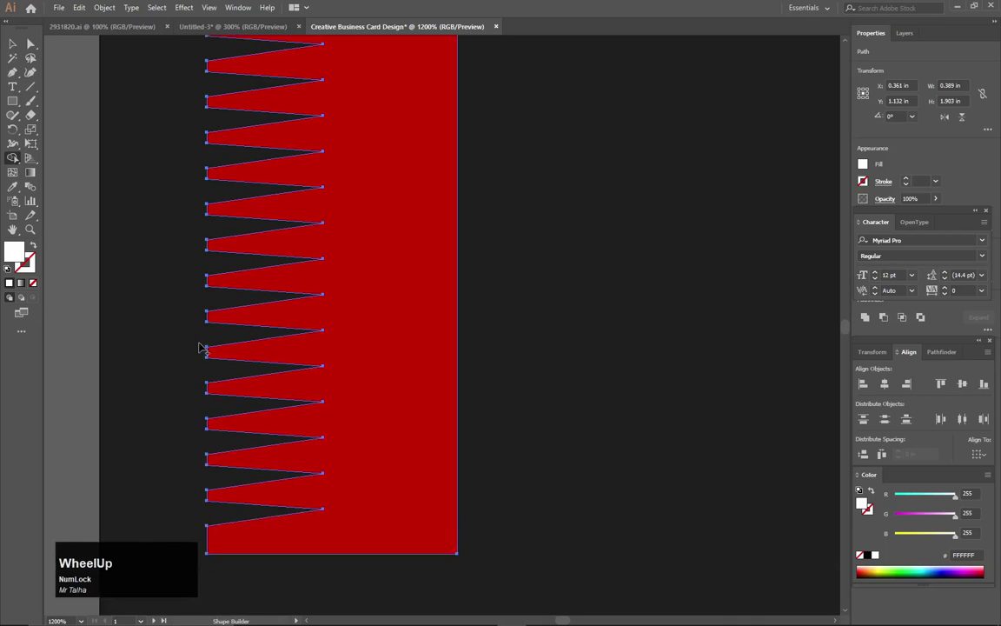
scroll(216, 332, "down", 4)
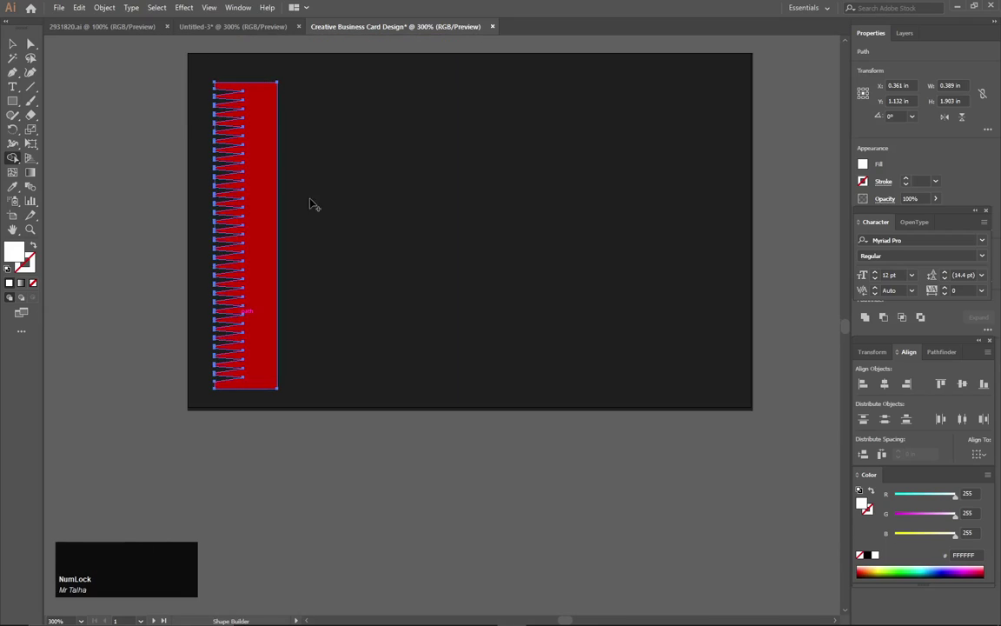
Reflect the red zigzag strip across the vertical axis so its teeth face right.
left_click(11, 42)
left_click(96, 61)
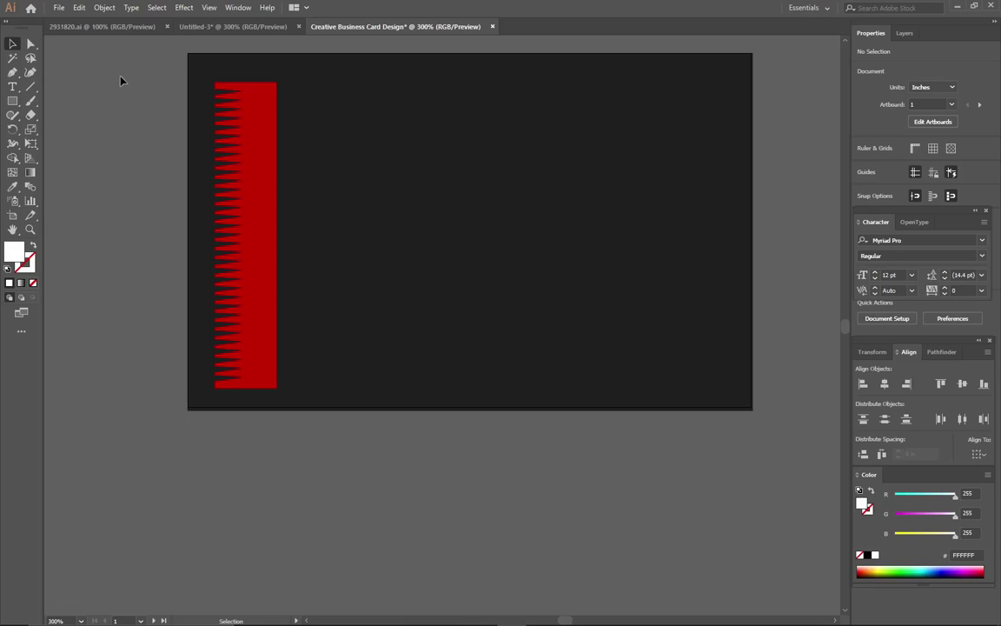
left_click_drag(311, 70, 203, 405)
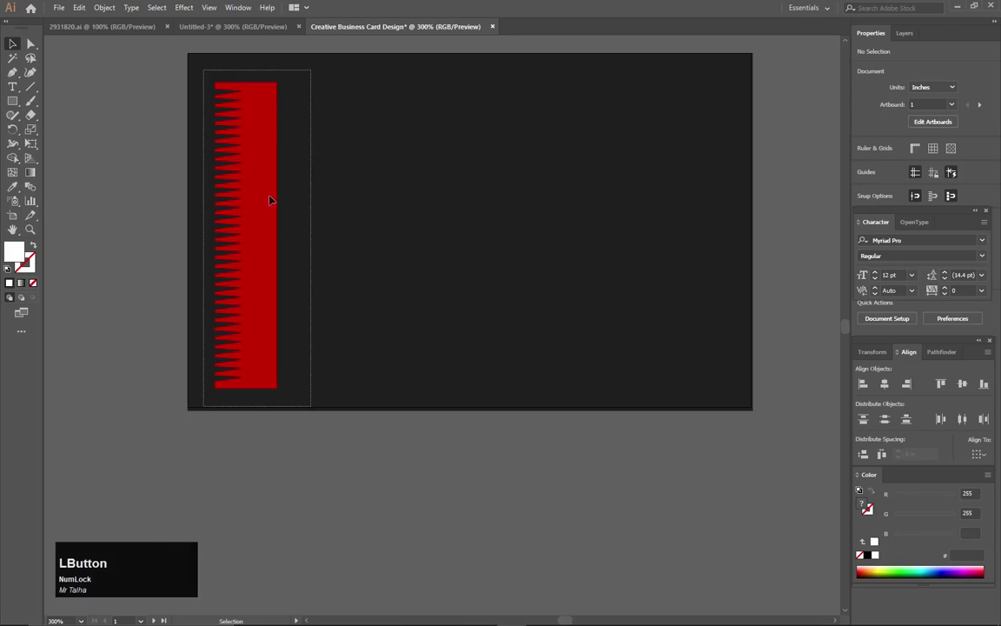
right_click(269, 147)
mouse_move(307, 314)
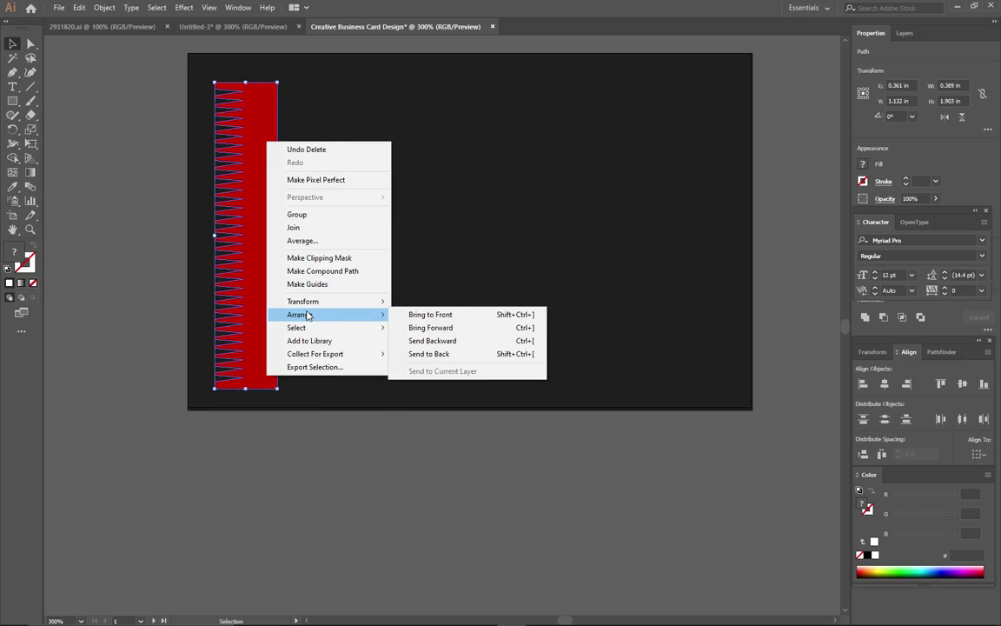
left_click(417, 345)
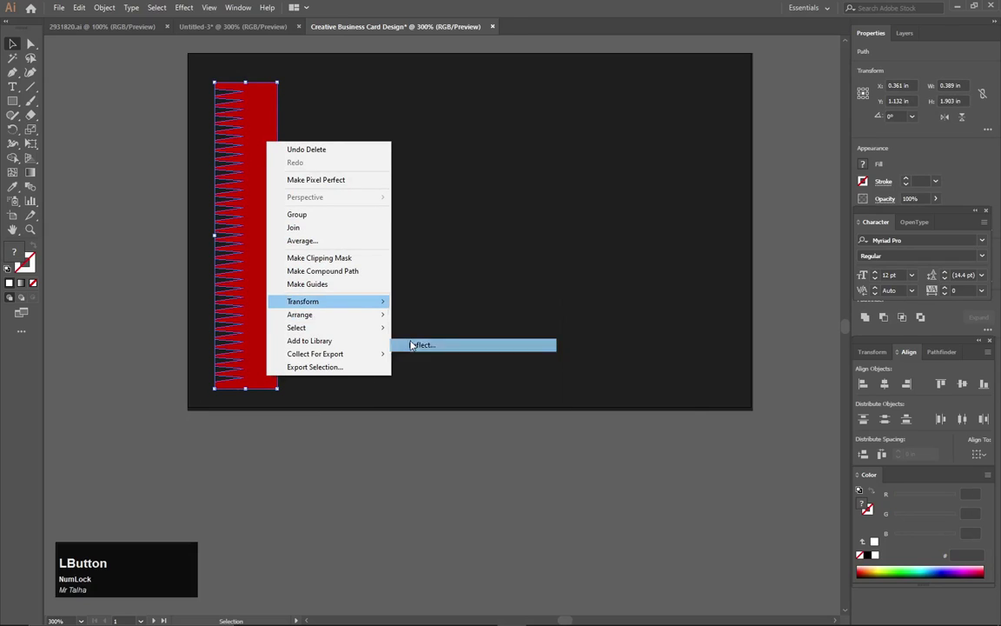
left_click(586, 578)
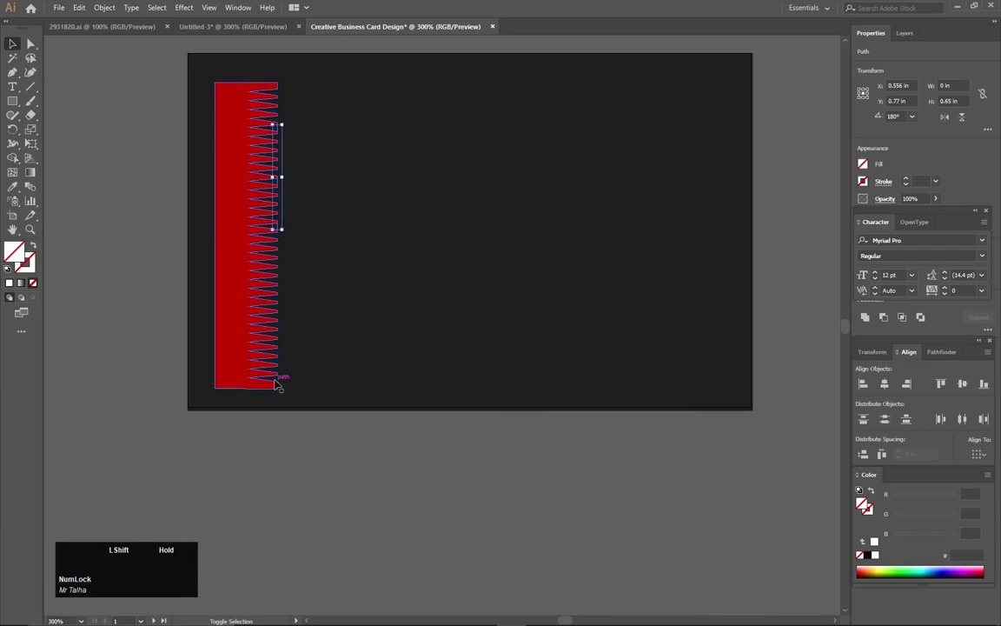
key("ctrl+z")
key("v")
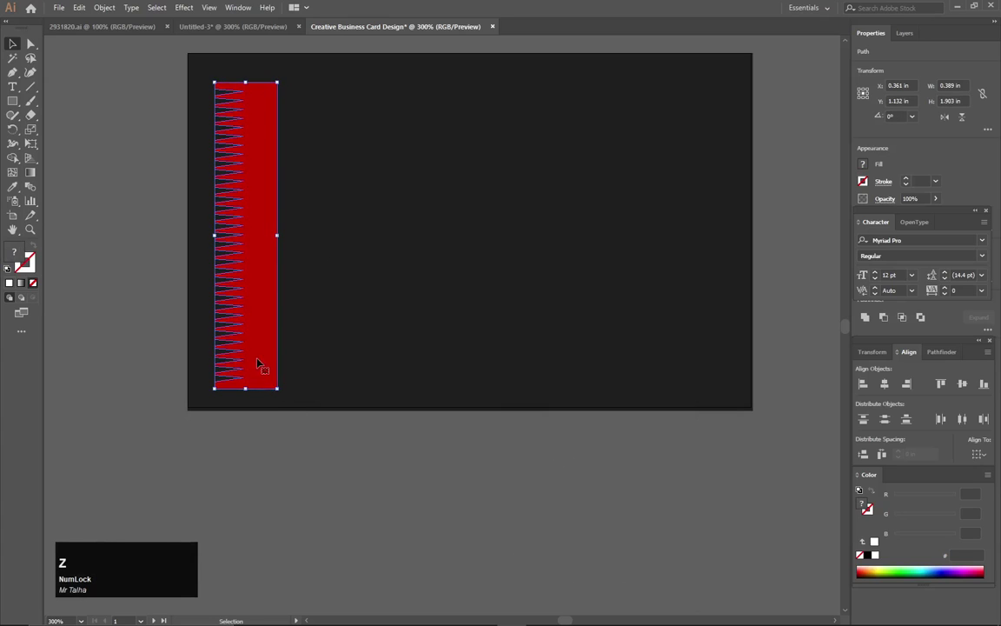
right_click(258, 359)
mouse_move(283, 519)
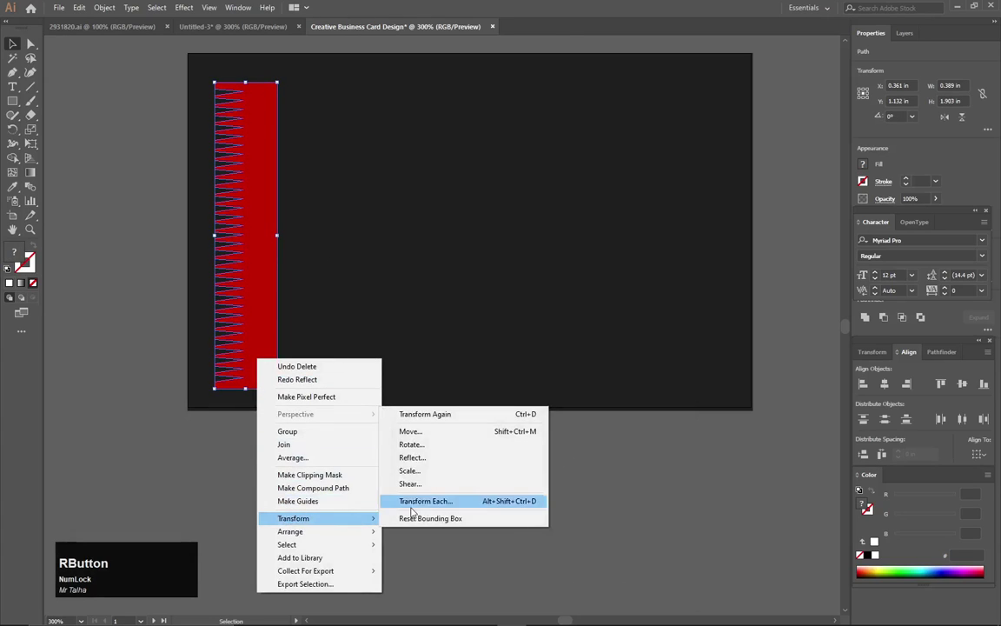
left_click(412, 457)
left_click(588, 577)
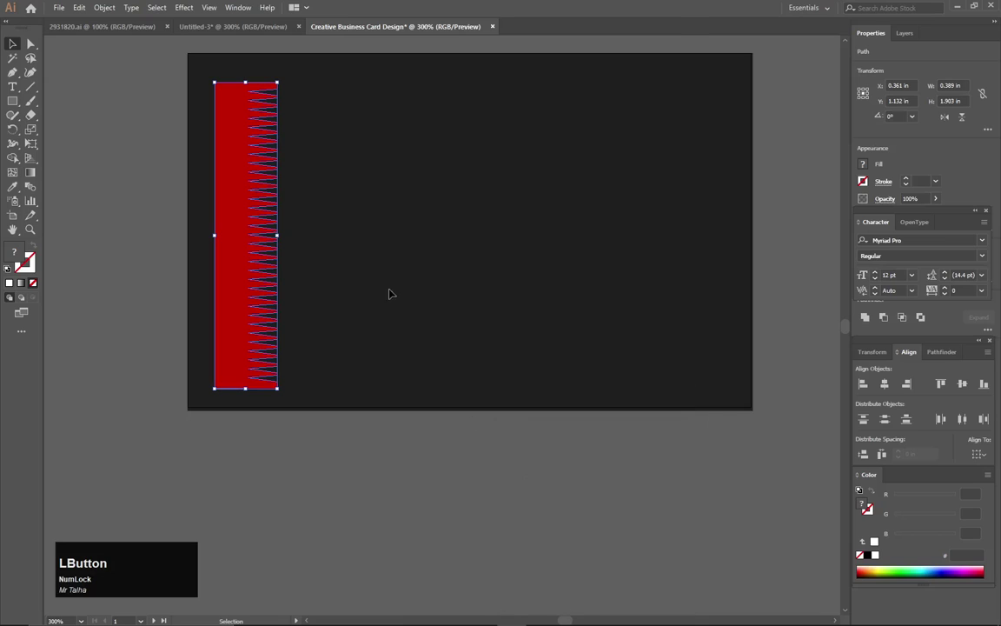
Move the strip rightward and scale it down proportionally to a narrower, shorter strip.
left_click_drag(247, 153, 295, 144)
left_click_drag(326, 75, 313, 137)
left_click_drag(313, 256, 296, 259)
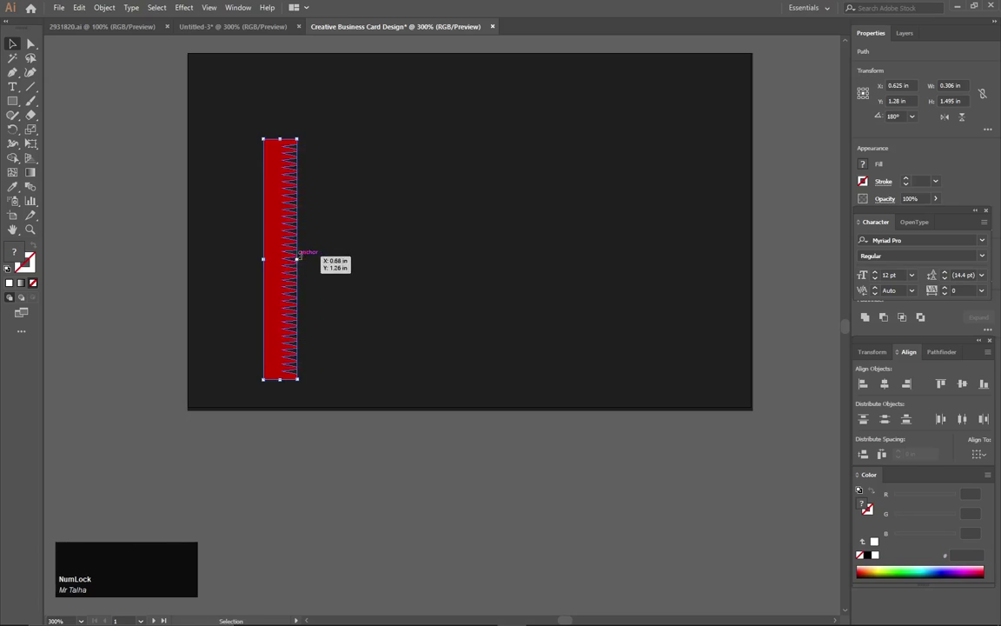
left_click(330, 253)
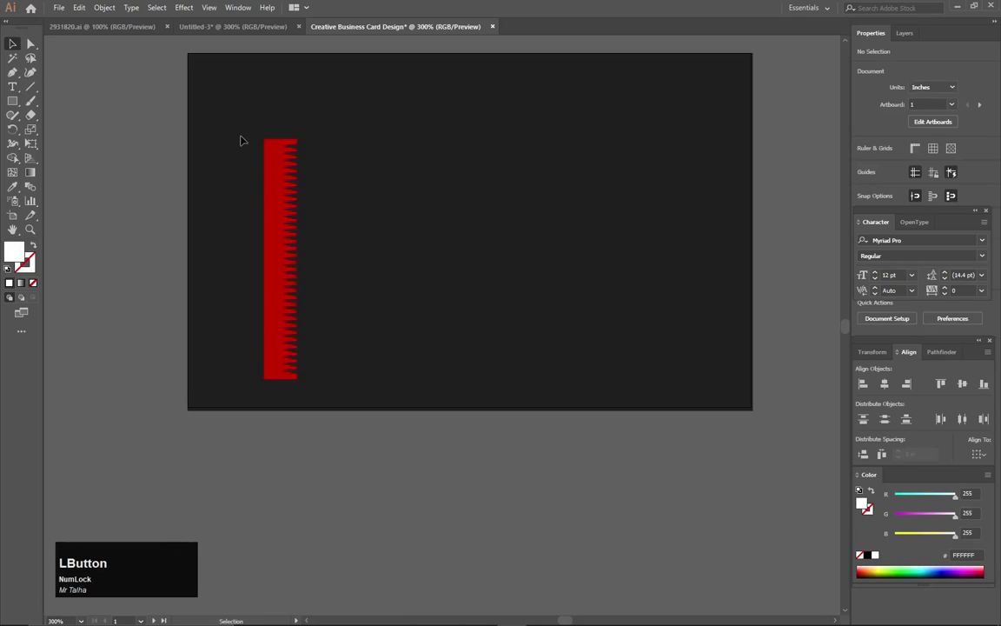
Stretch the zigzag strip taller and rotate it 90° onto the card's top edge, 1.736 × 0.167 in, teeth up.
left_click_drag(247, 131, 282, 399)
left_click_drag(278, 134, 283, 98)
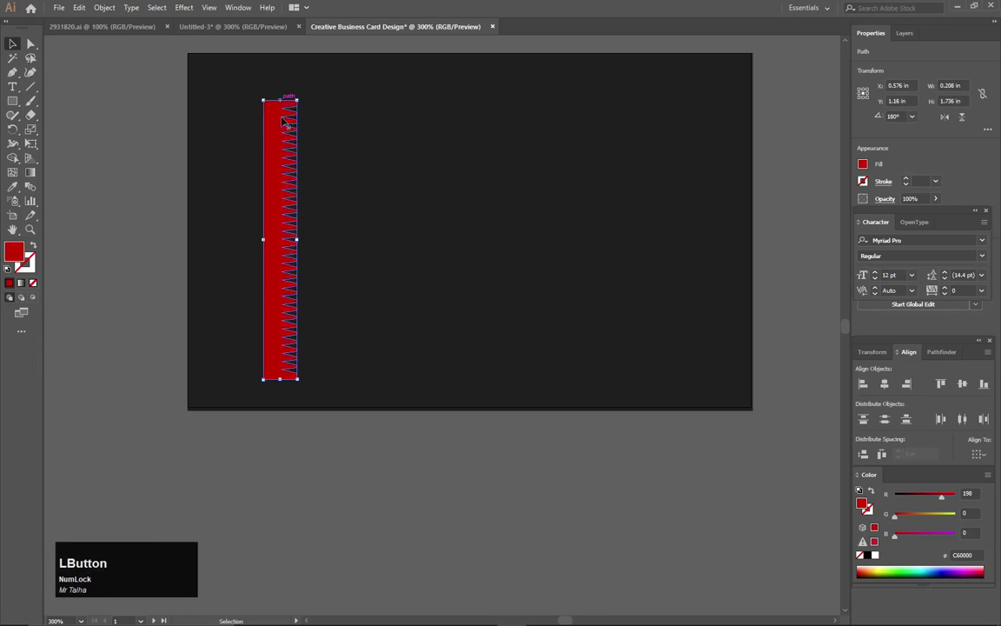
left_click_drag(299, 382, 448, 90)
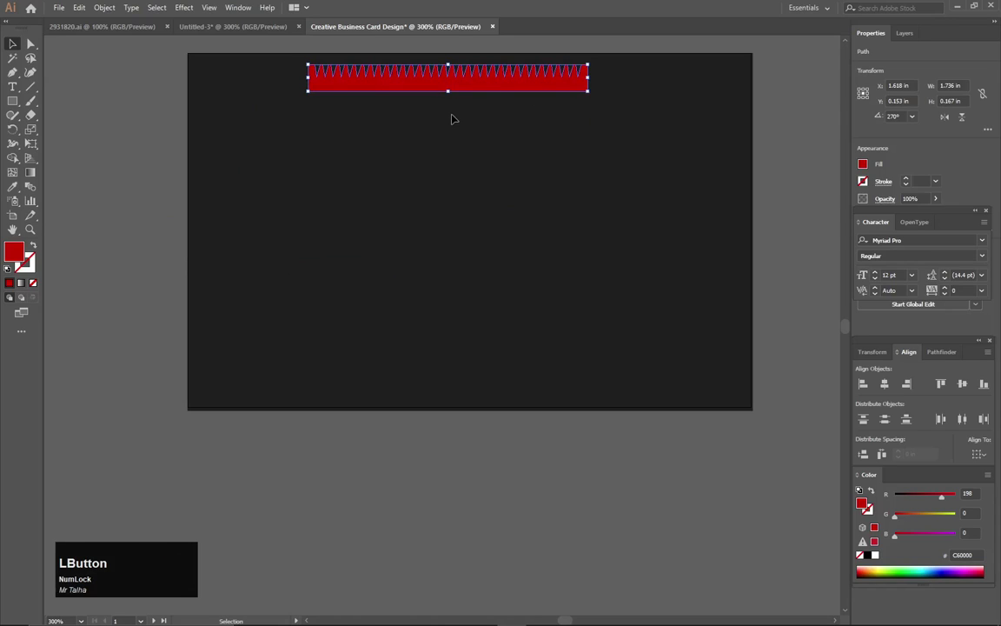
left_click(452, 119)
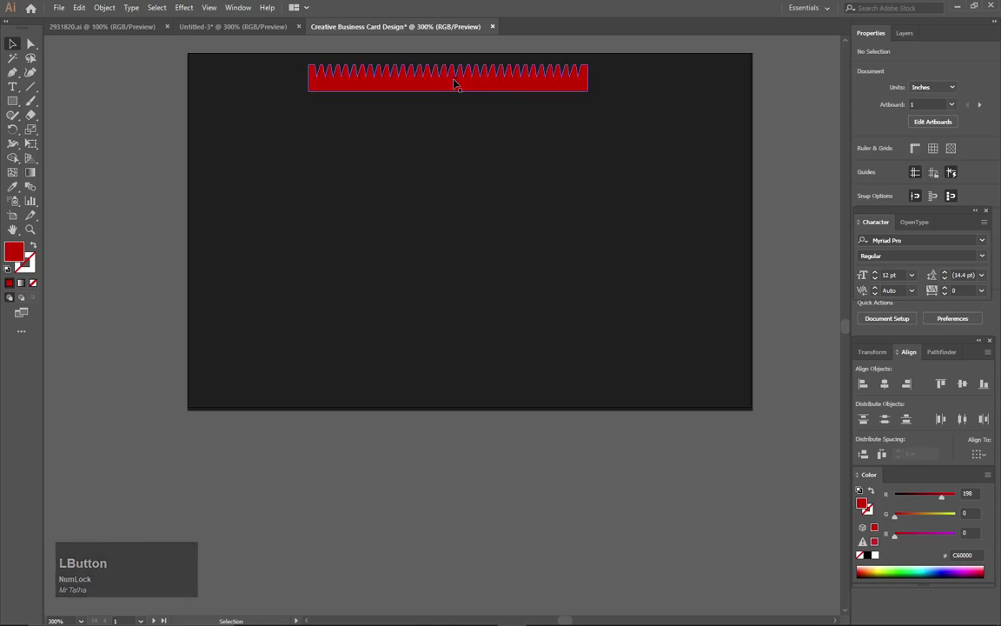
Horizontally centre the red band, using the dark background as the key object in the Align panel.
key("ctrl")
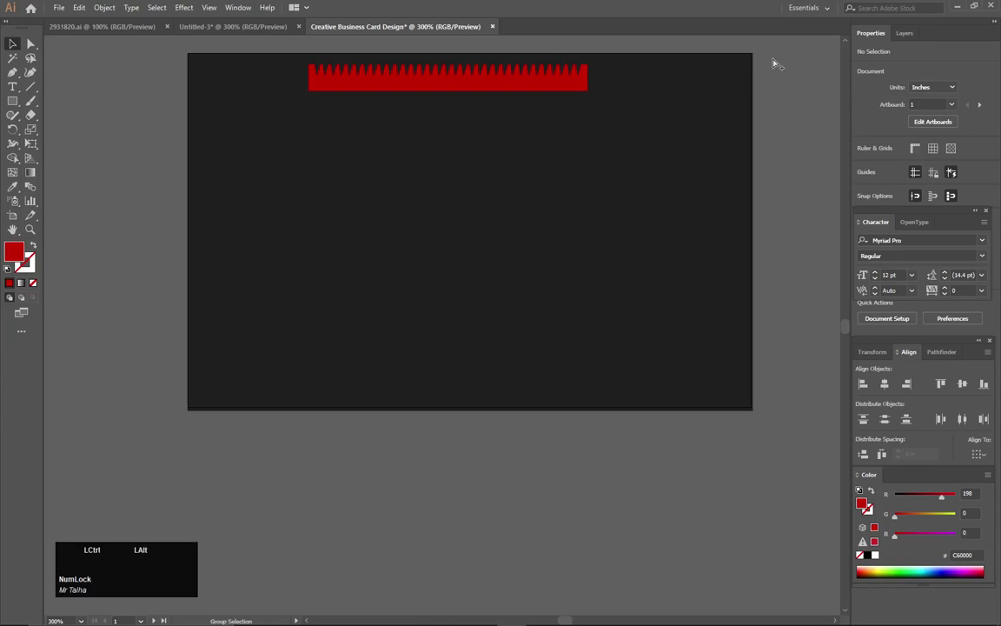
left_click_drag(776, 64, 432, 121)
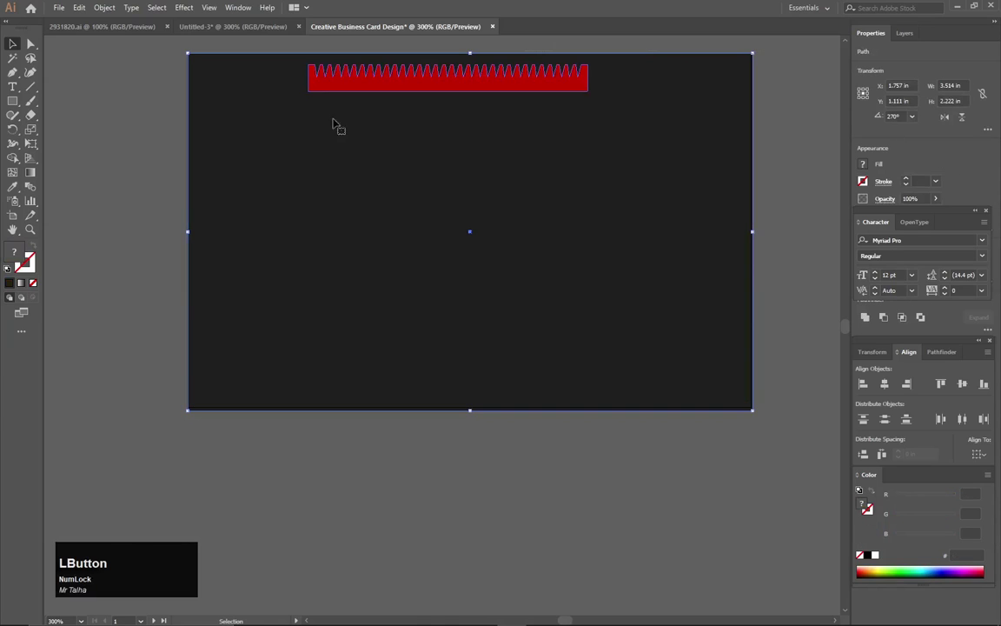
left_click(886, 383)
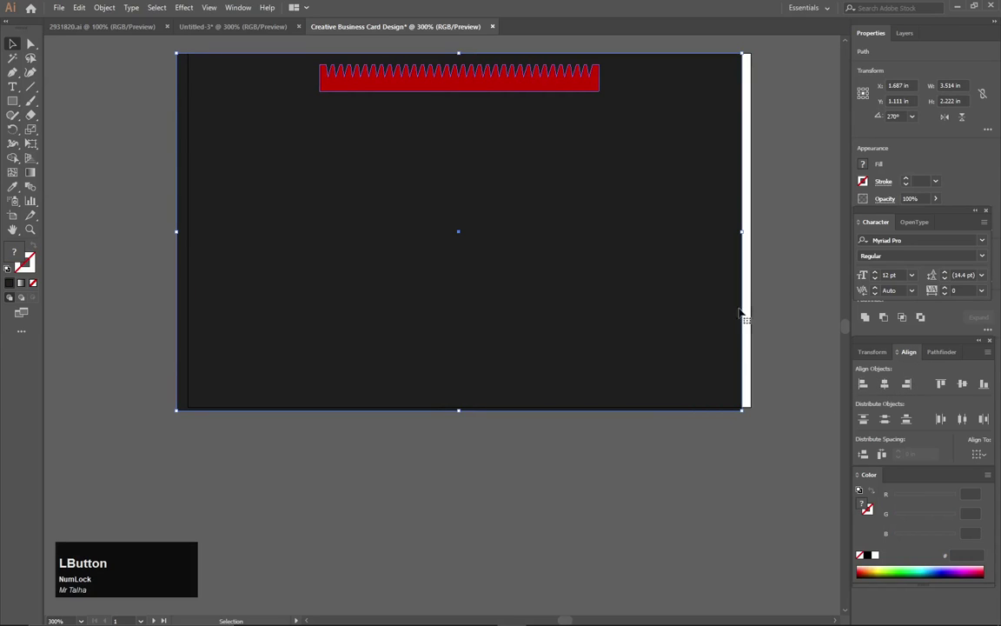
left_click(643, 295)
key("Right")
key("Right")
key("Right")
key("Right")
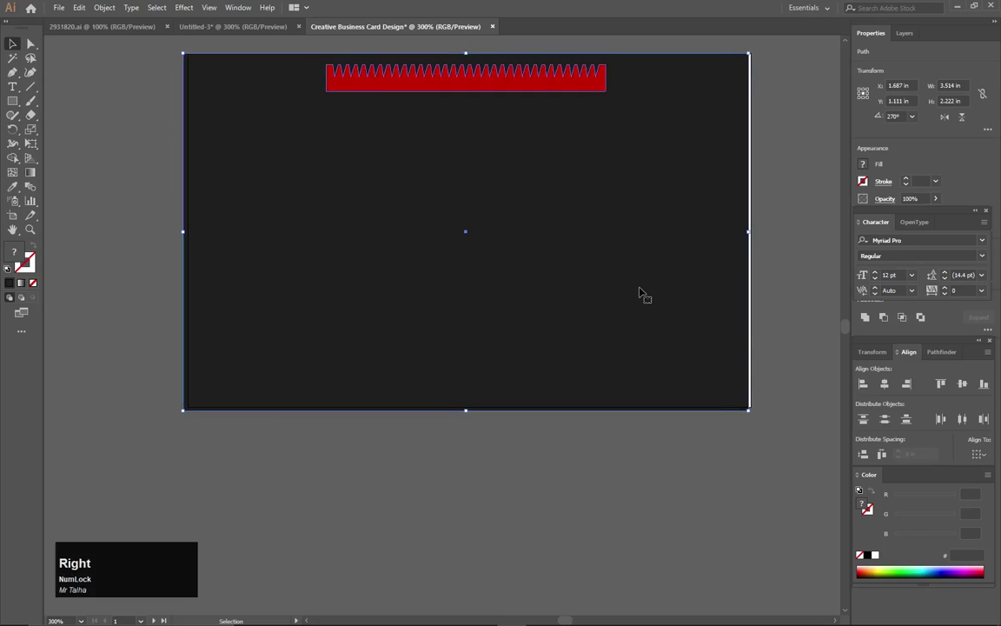
left_click(643, 294)
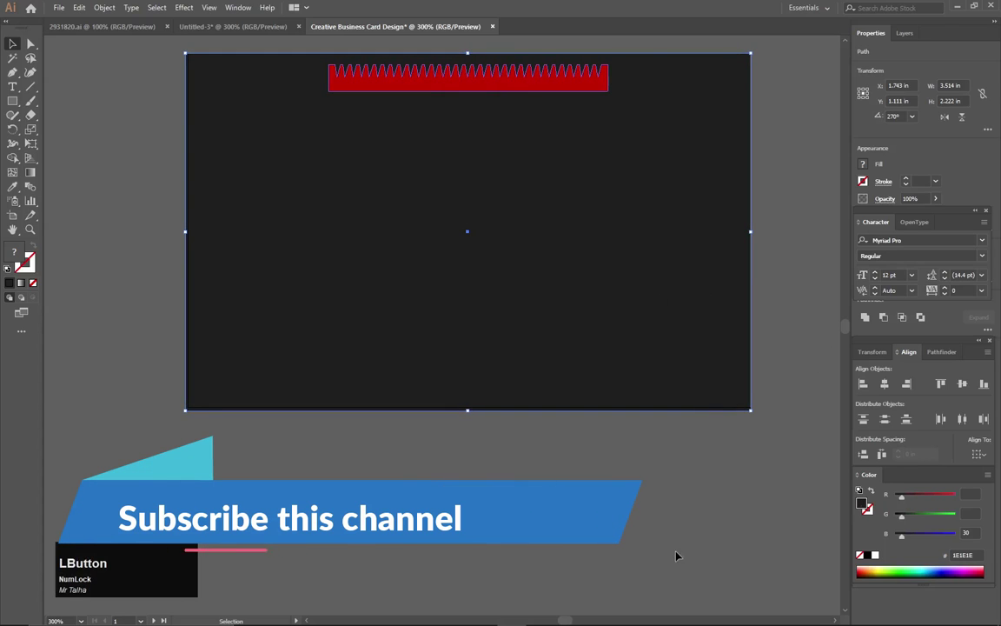
left_click(672, 535)
left_click_drag(450, 87, 445, 394)
Place a copy of the band at the card's bottom edge and rotate it 180° so its teeth point down.
key("ctrl+z")
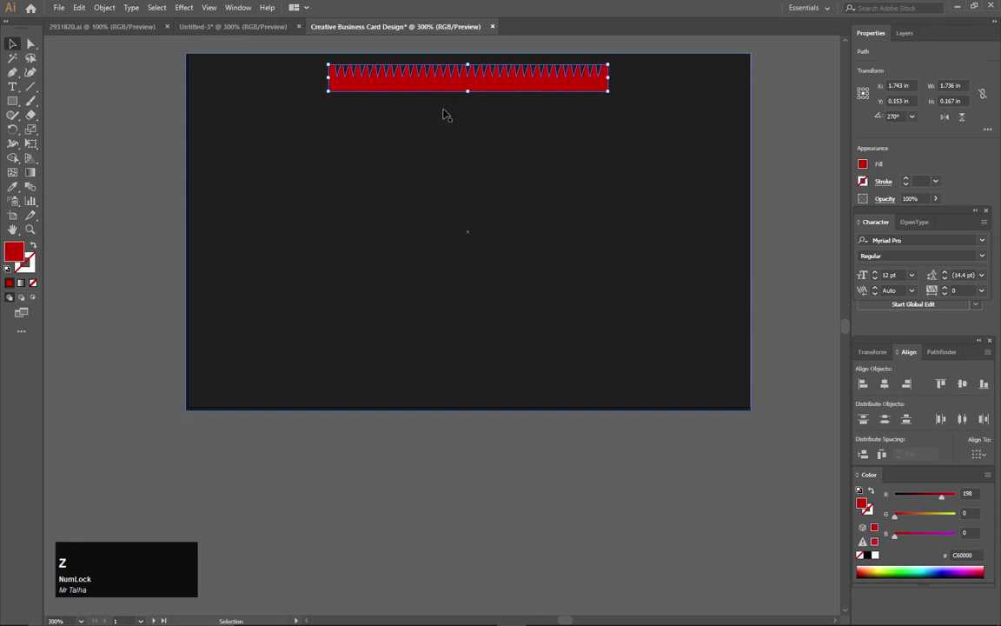
left_click_drag(444, 81, 443, 389)
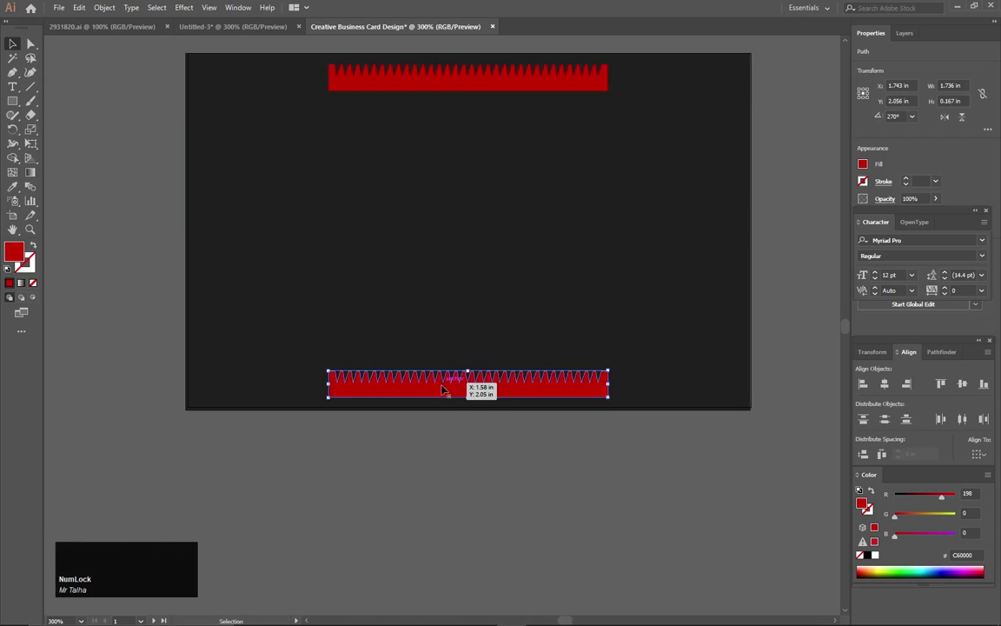
right_click(443, 387)
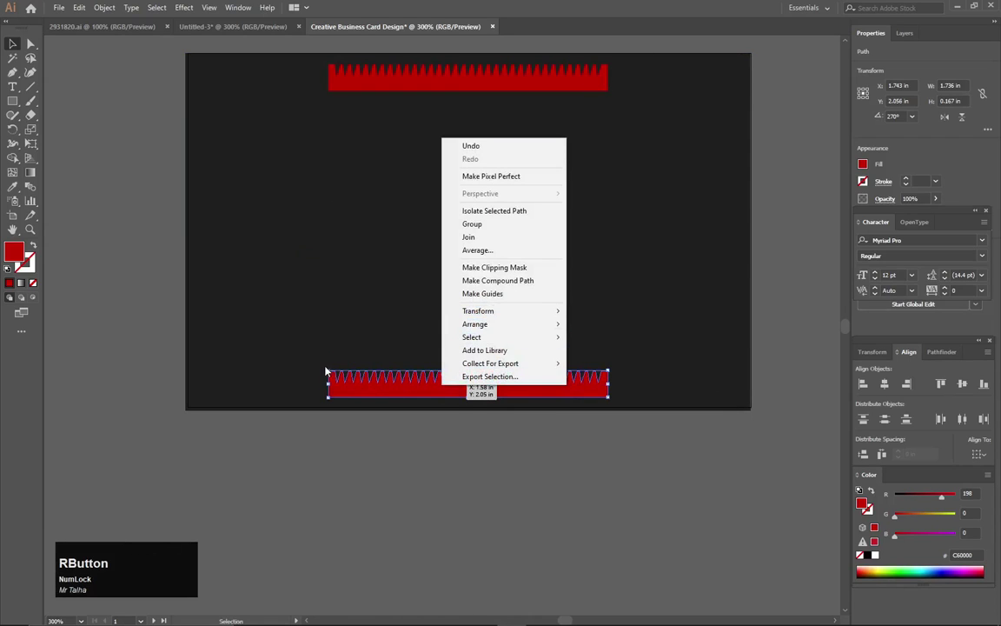
left_click(352, 443)
left_click(338, 388)
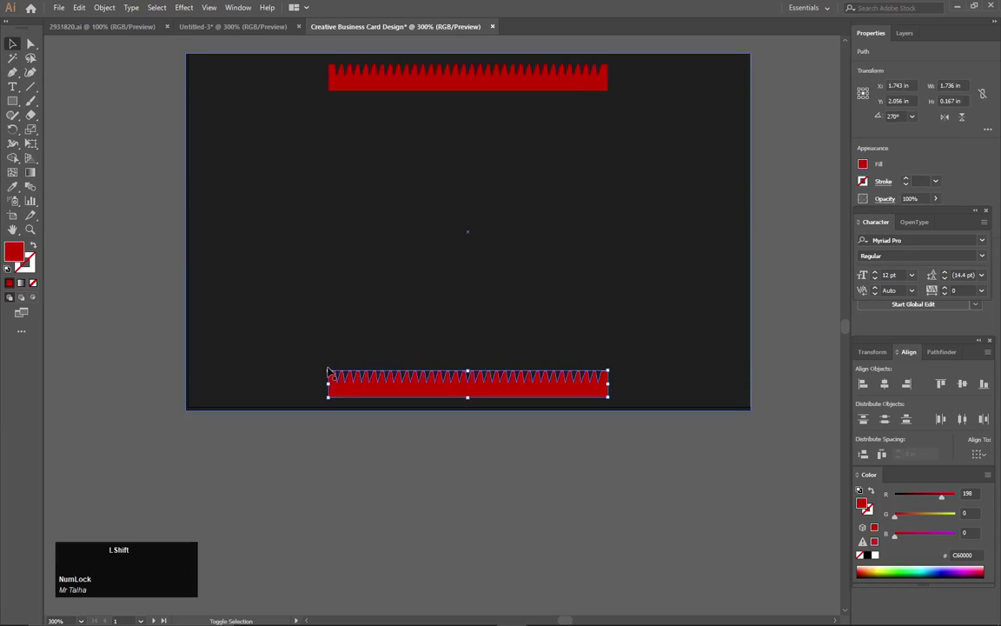
left_click_drag(324, 371, 525, 395)
left_click(501, 398)
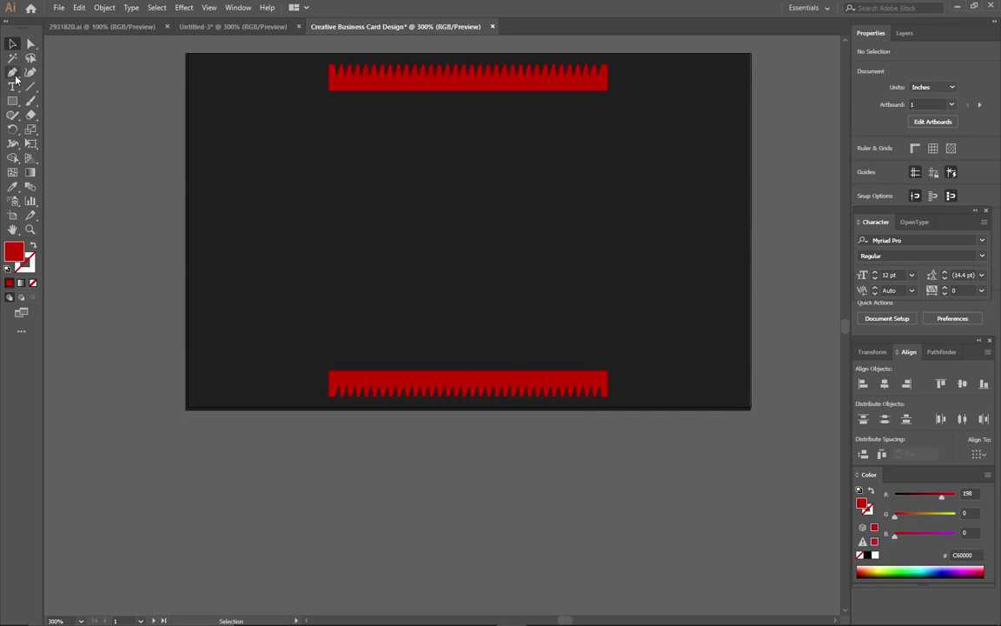
Lock the dark background rectangle with Ctrl+2.
right_click(12, 101)
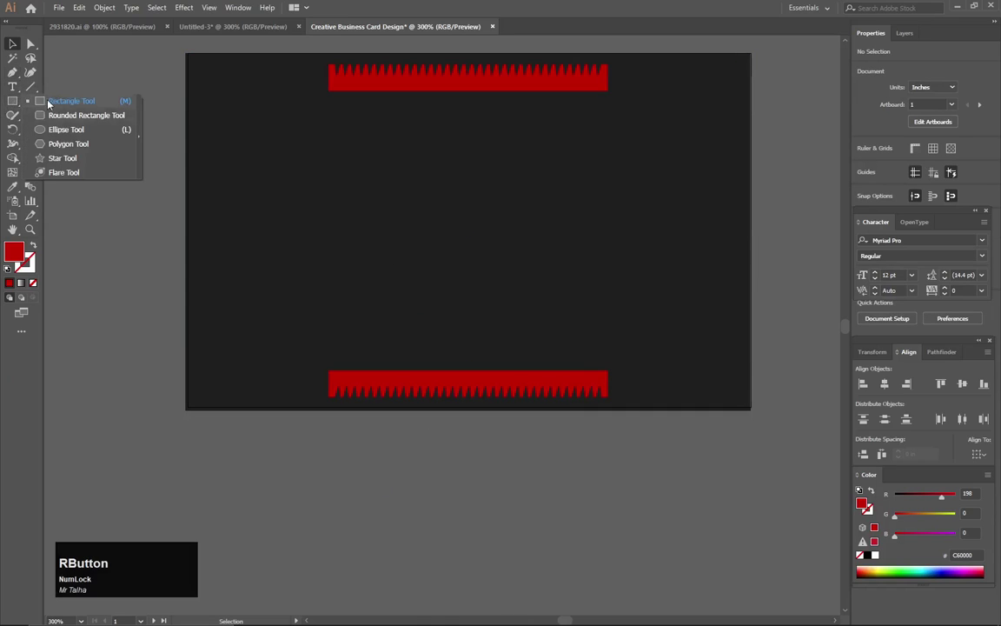
left_click(61, 90)
left_click(12, 43)
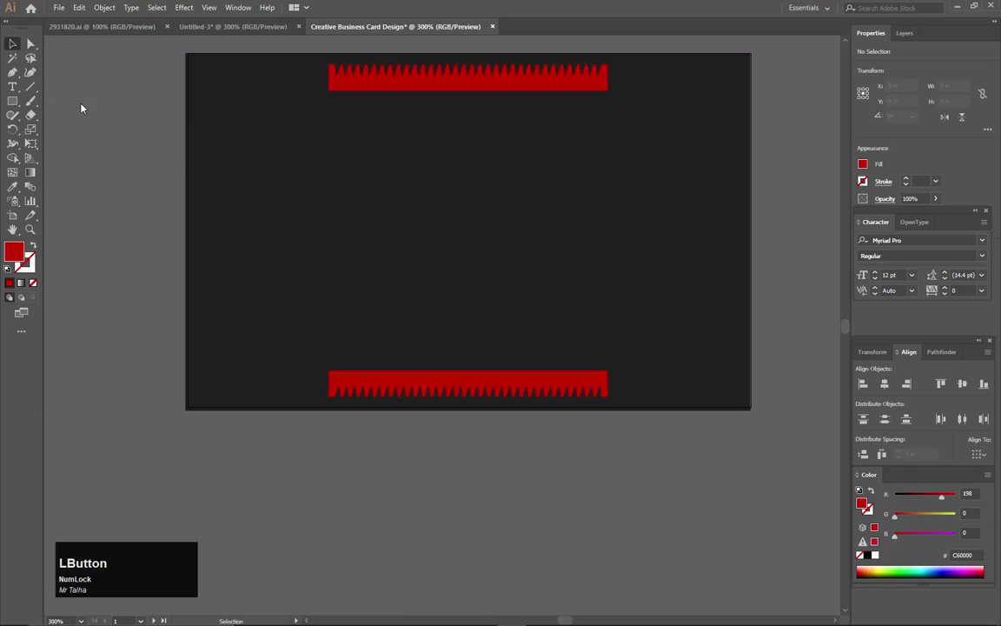
left_click_drag(148, 137, 242, 179)
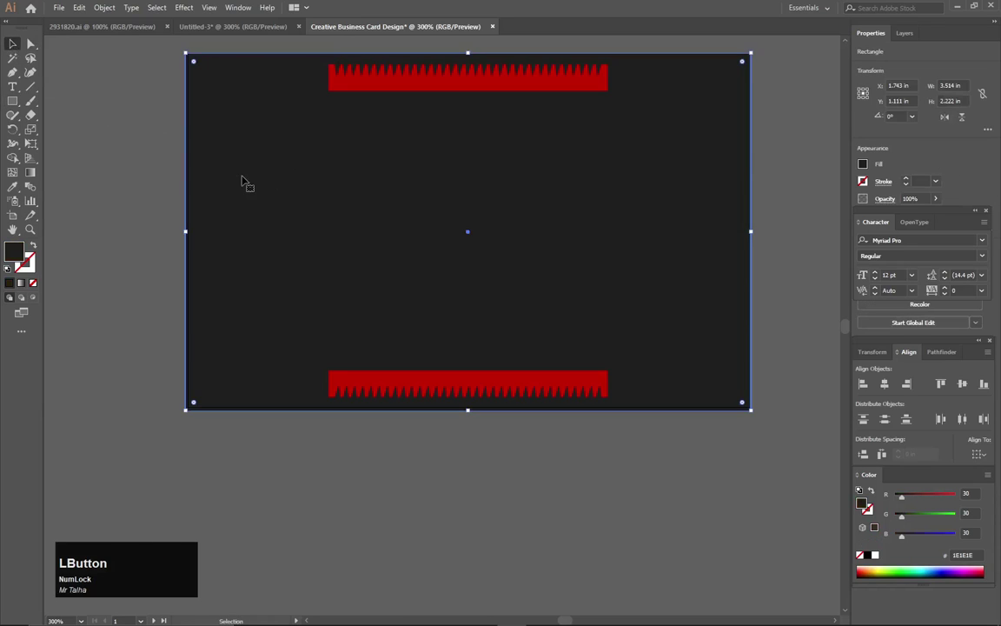
key("ctrl+2")
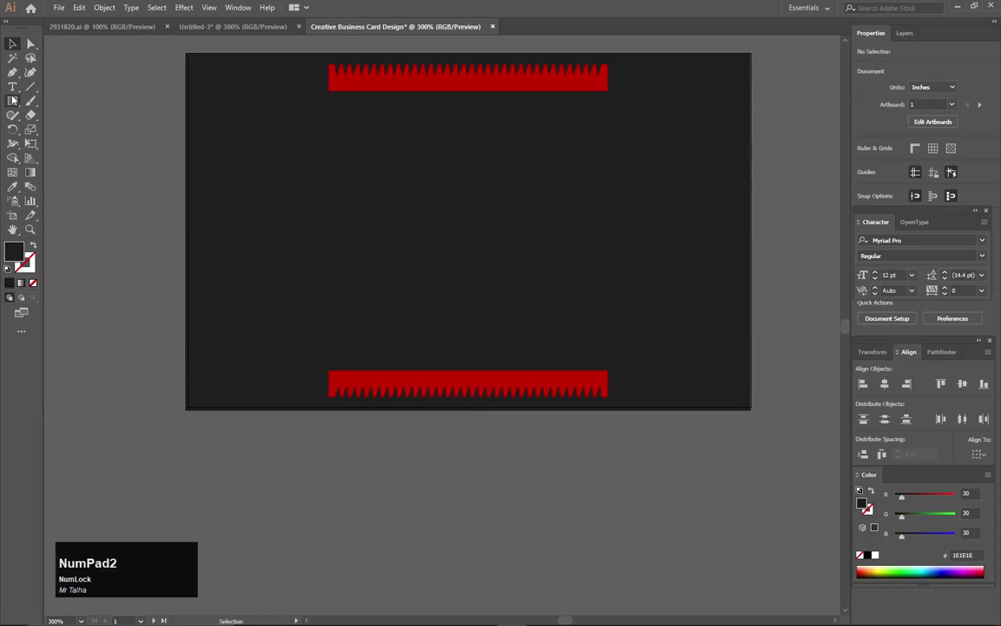
Draw a 0.319 in square in the card's upper middle with no fill and the band's red as its outline.
left_click(12, 101)
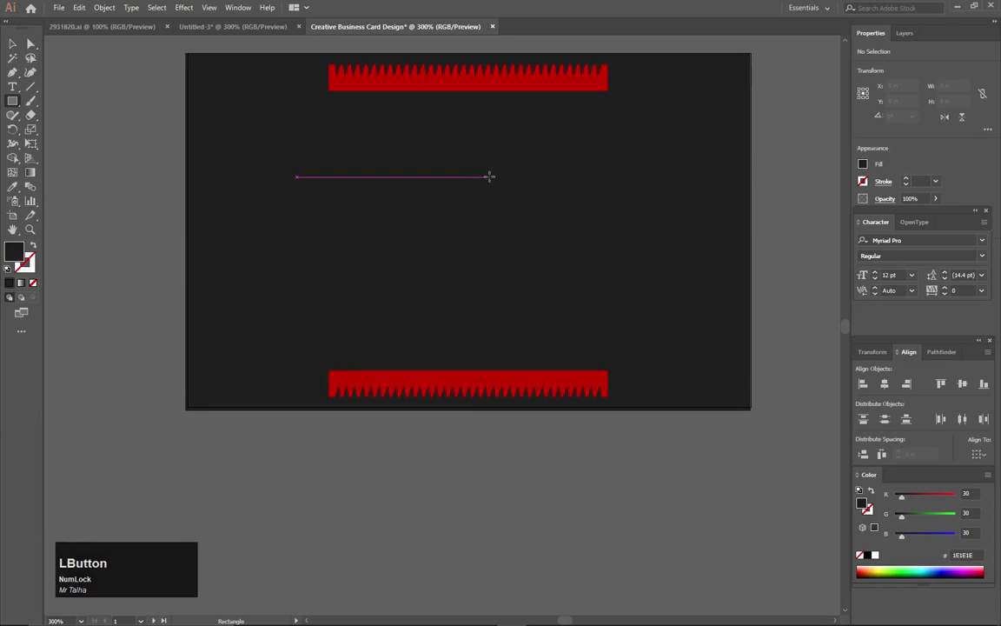
left_click_drag(451, 162, 502, 209)
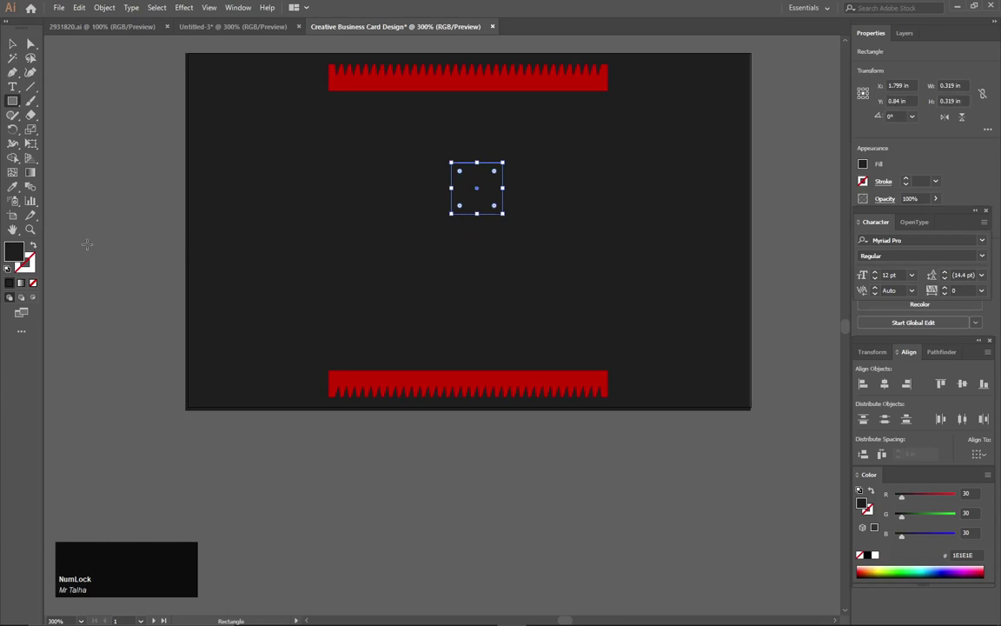
left_click(33, 247)
key("i")
left_click(376, 78)
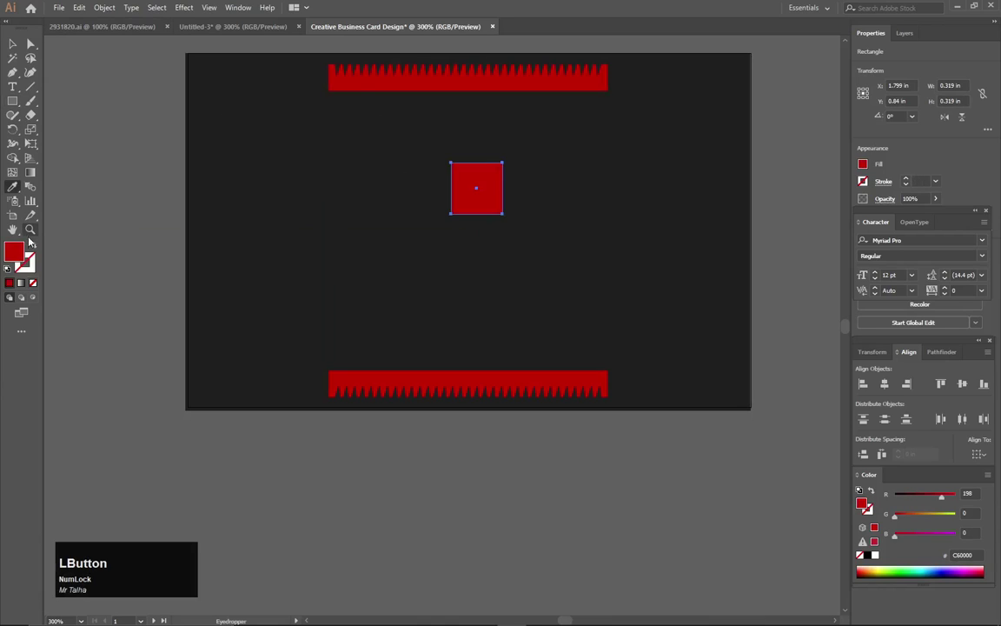
left_click(30, 243)
Set the square's outline thickness to 1.5 pt.
left_click(13, 45)
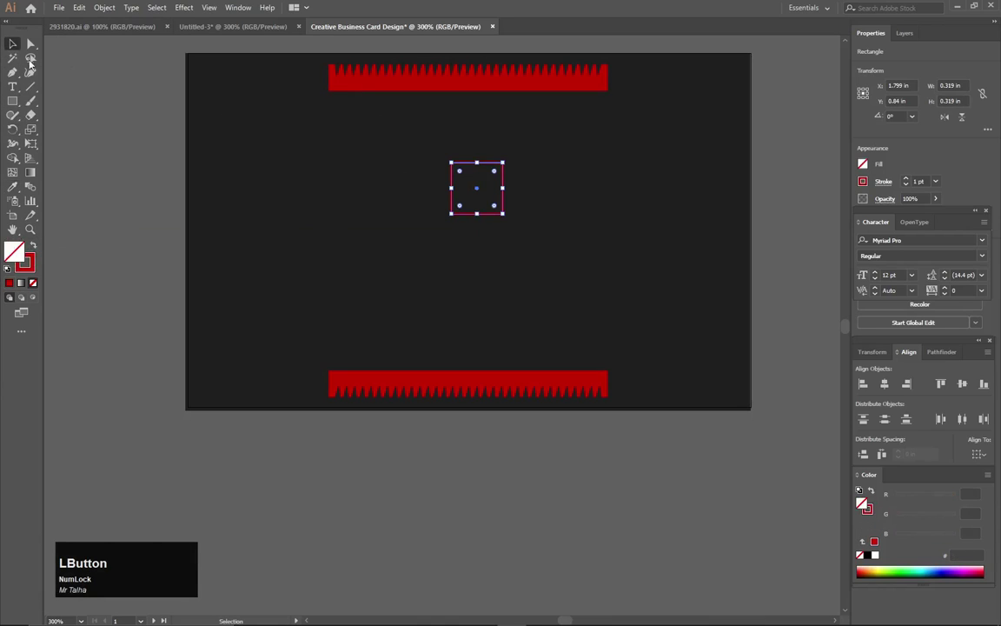
scroll(476, 253, "up", 2)
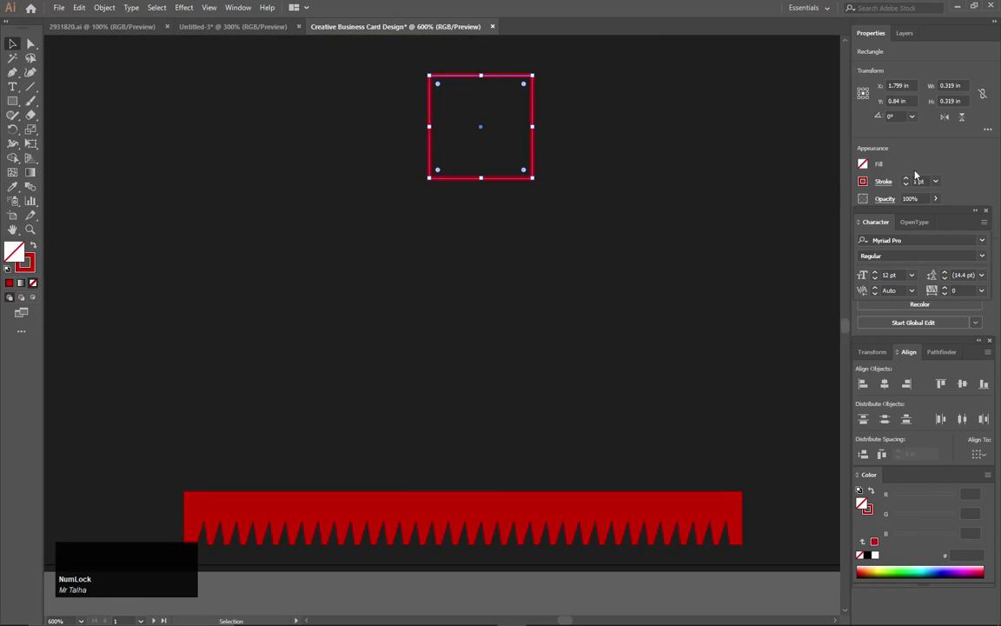
left_click_drag(924, 180, 906, 185)
type(".5")
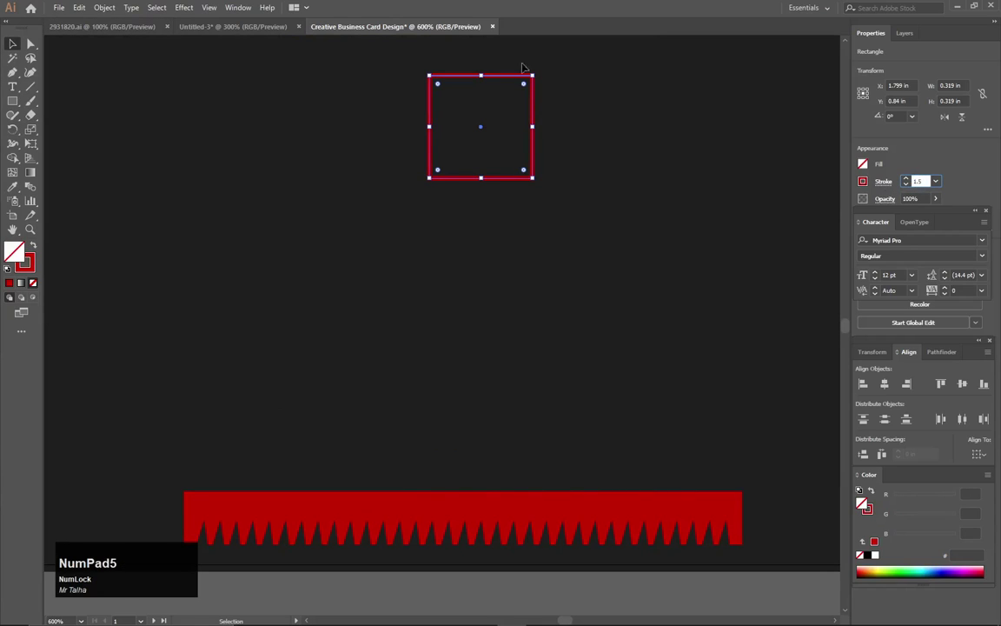
Round the red square's corners and Shift-rotate it 45° into a diamond.
left_click(13, 44)
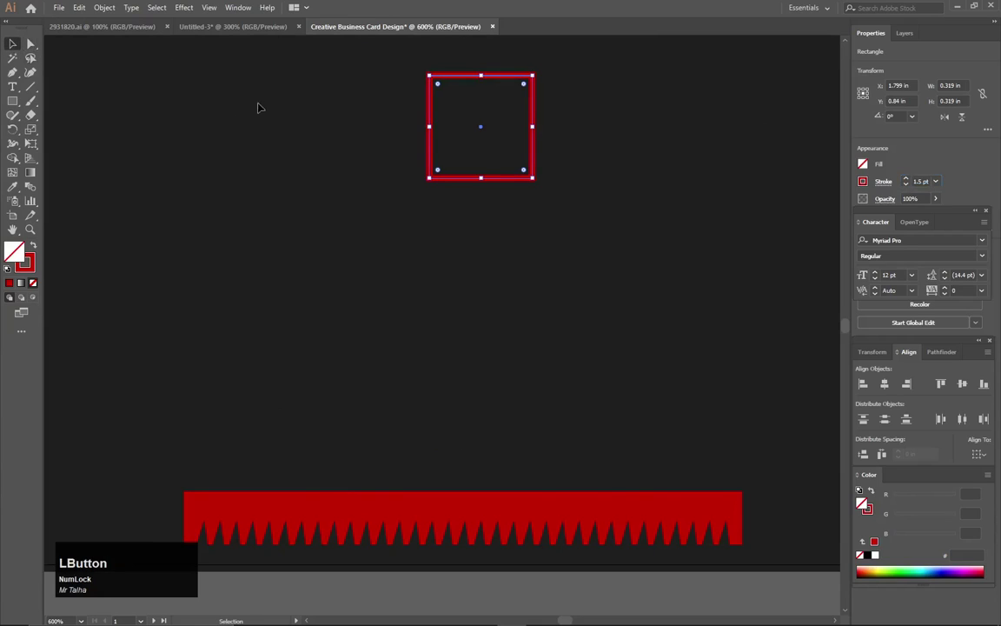
left_click_drag(437, 84, 438, 84)
left_click(411, 87)
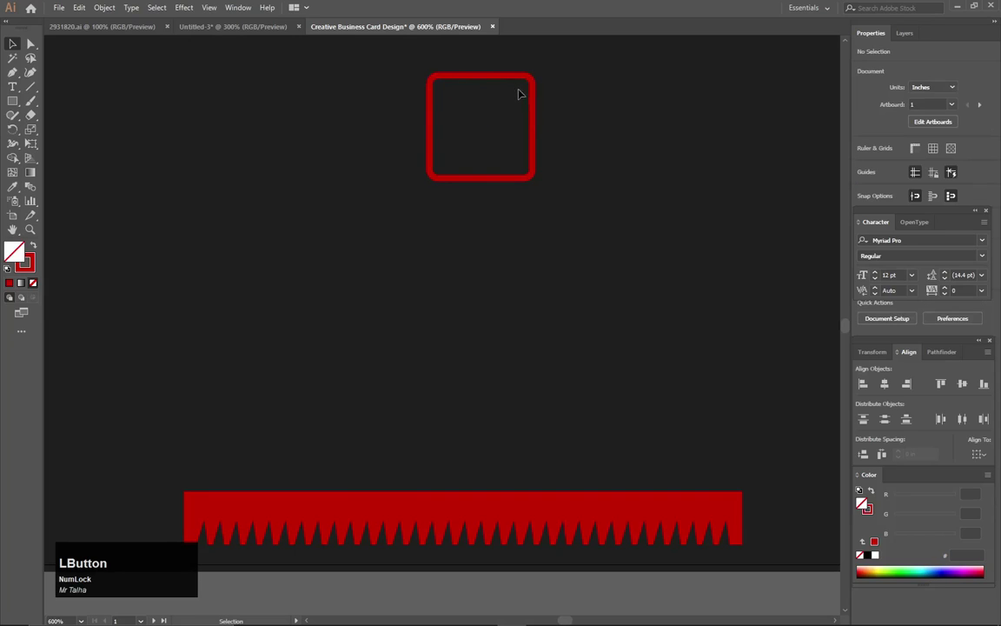
scroll(474, 102, "up", 1)
left_click_drag(474, 100, 546, 128)
key("shift")
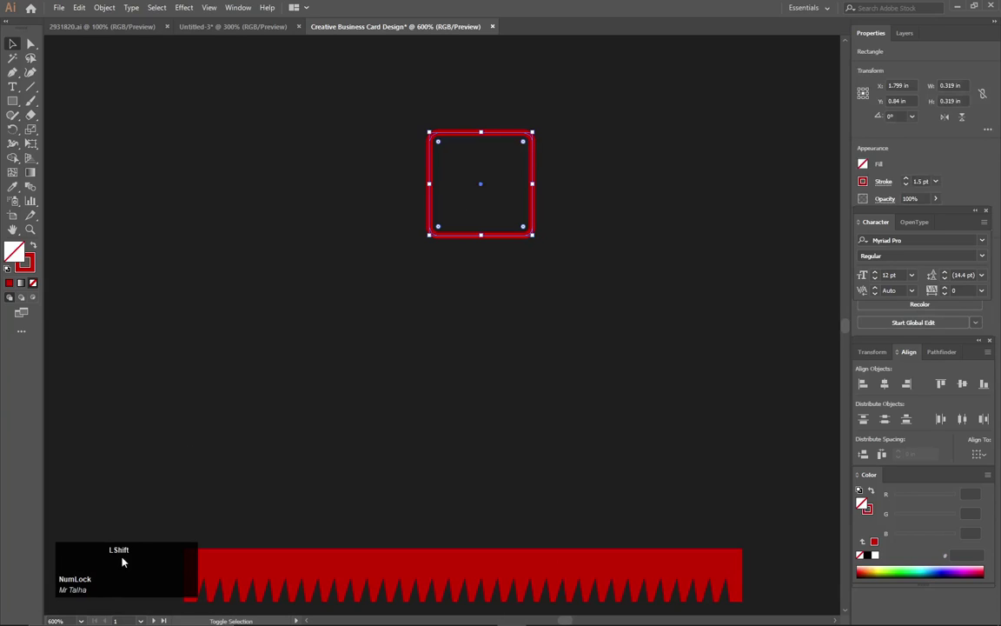
left_click_drag(538, 127, 498, 113)
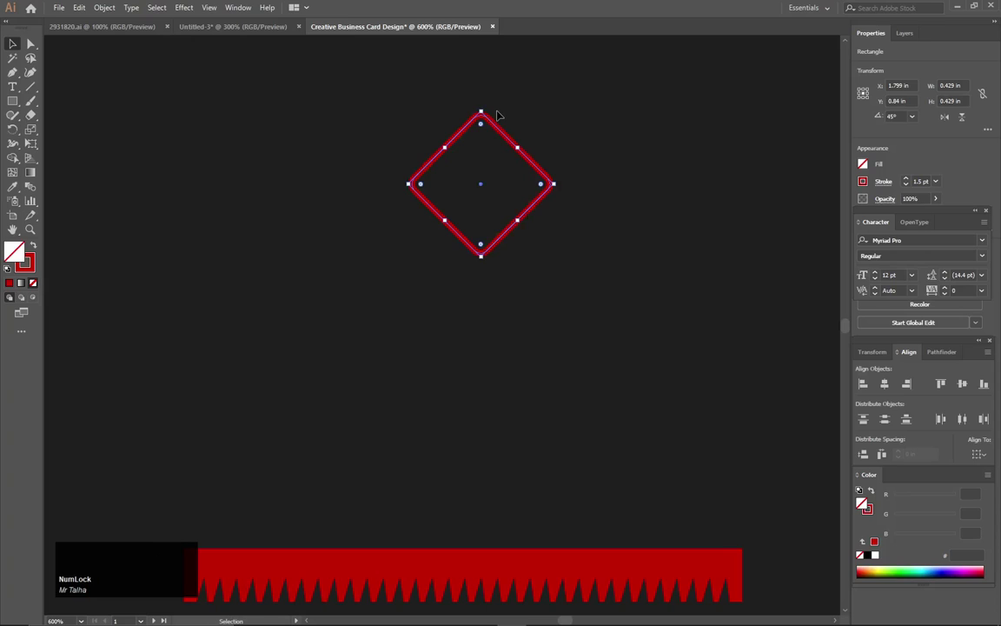
left_click(545, 437)
scroll(658, 309, "down", 1)
scroll(645, 275, "up", 2)
key("space")
left_click_drag(589, 246, 592, 384)
Draw a three-point red chevron path with the Pen tool above the diamond.
left_click(12, 72)
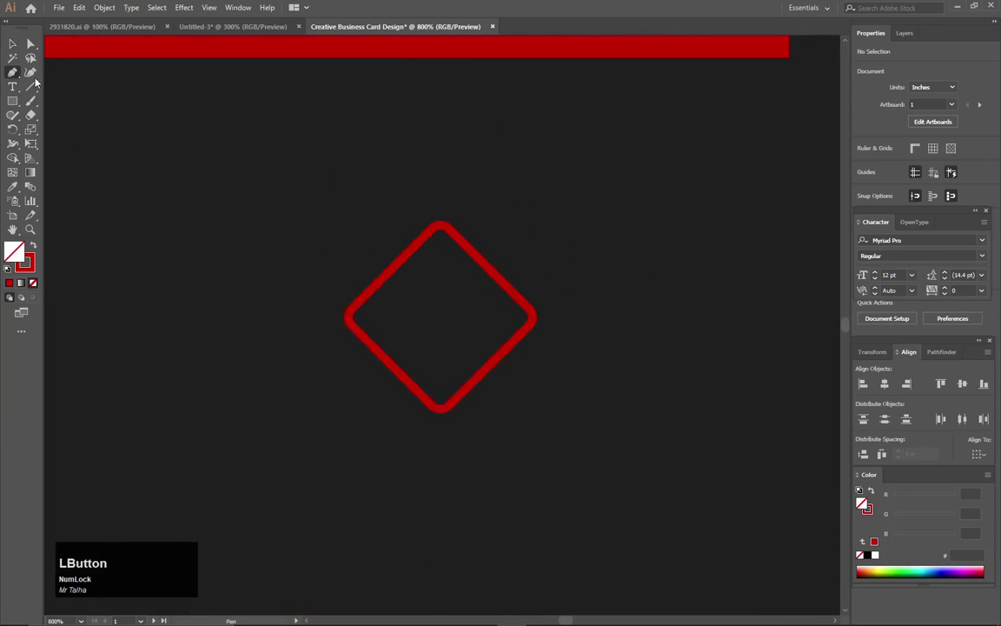
left_click(341, 279)
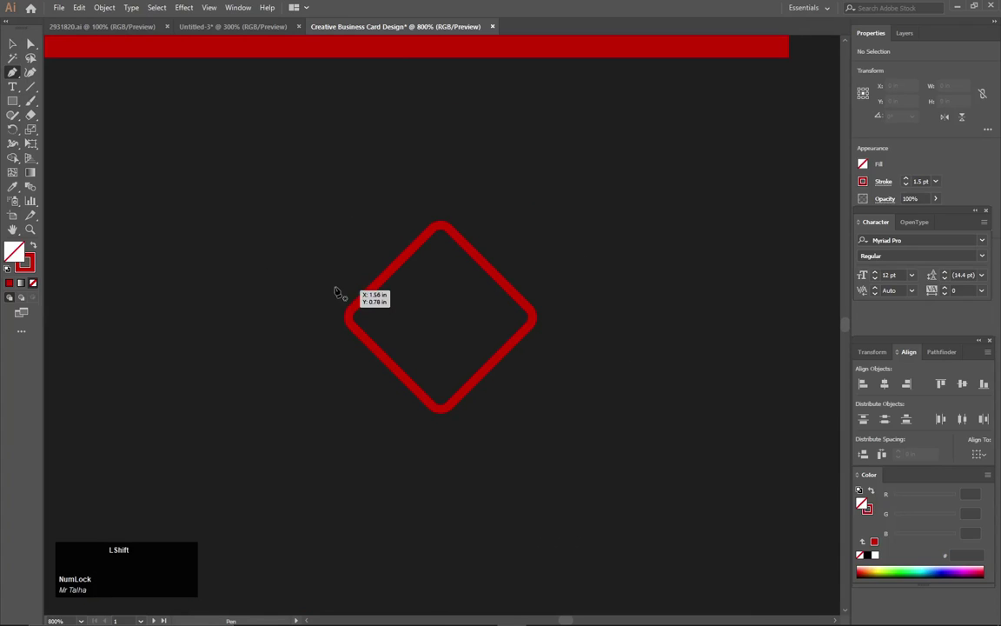
left_click(442, 179)
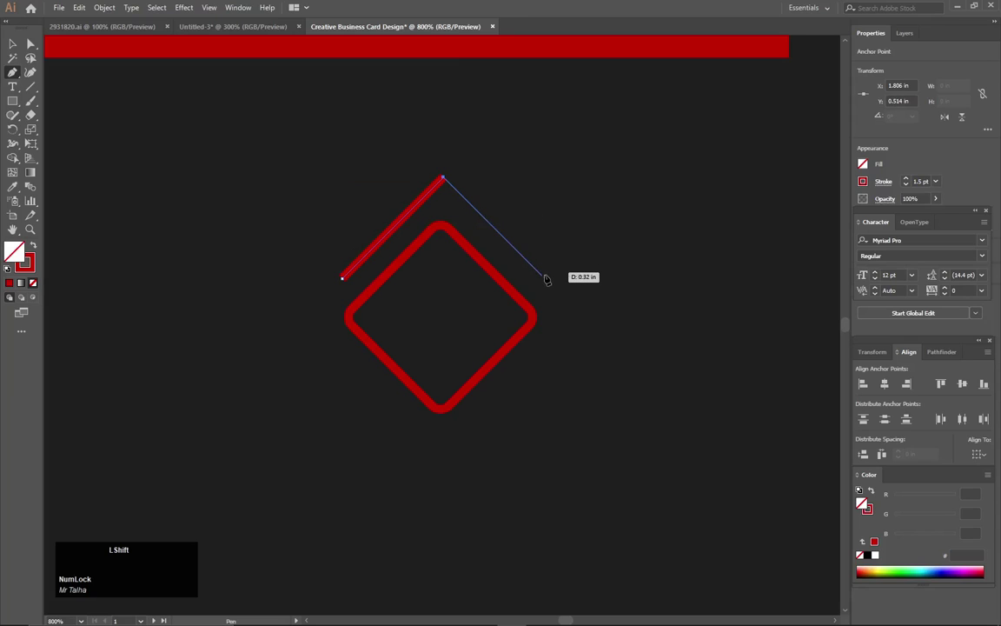
left_click(548, 280)
left_click(13, 44)
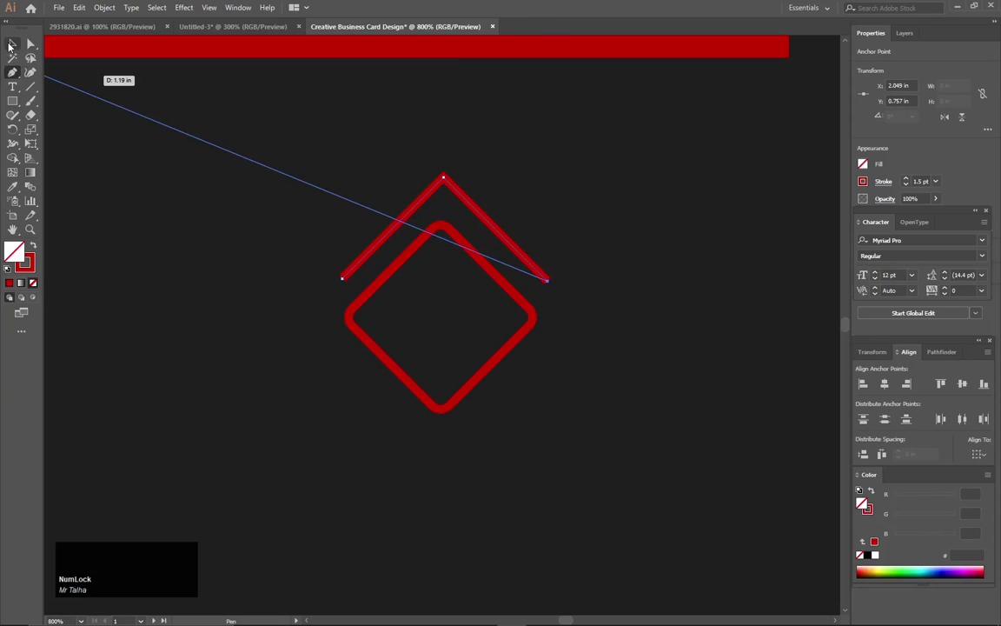
Nudge the chevron with the arrow keys to line it up above the diamond.
left_click(597, 227)
scroll(598, 227, "down", 2, "alt")
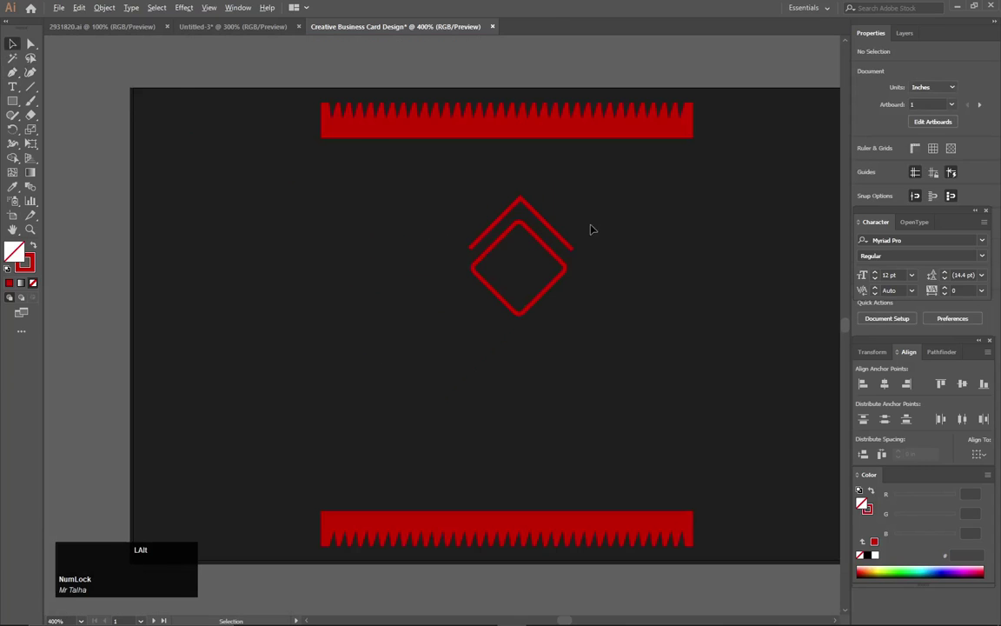
scroll(590, 229, "up", 2, "alt")
left_click(448, 167)
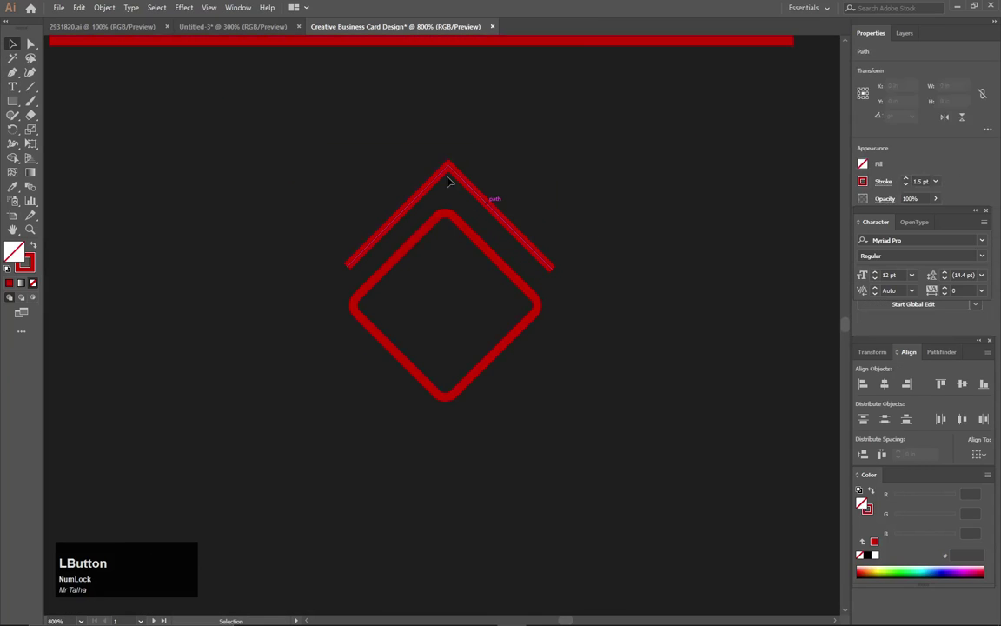
key("Down")
key("Down")
key("Down")
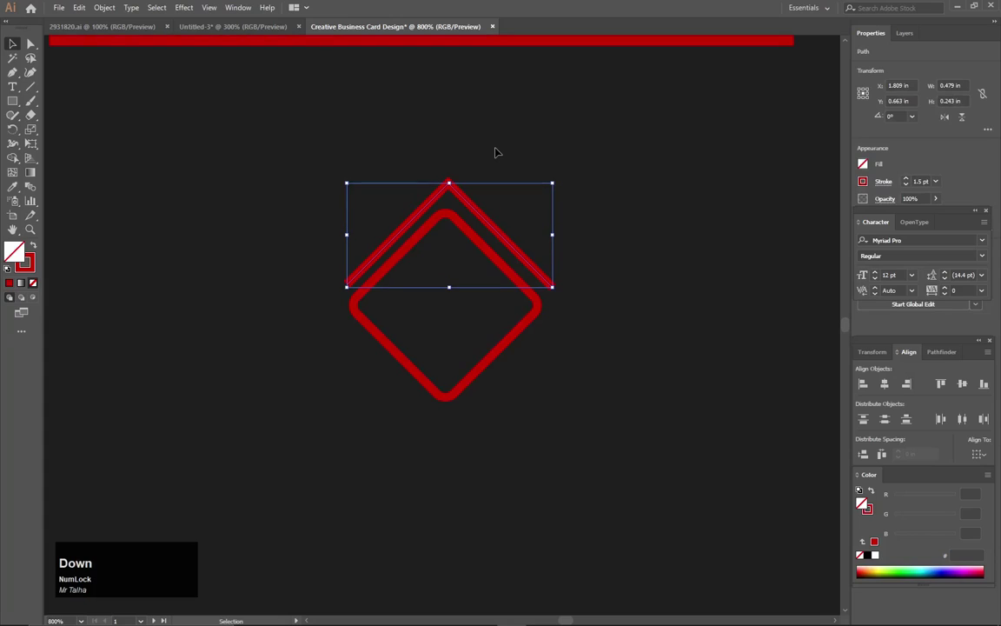
key("Up")
key("Left")
key("Right")
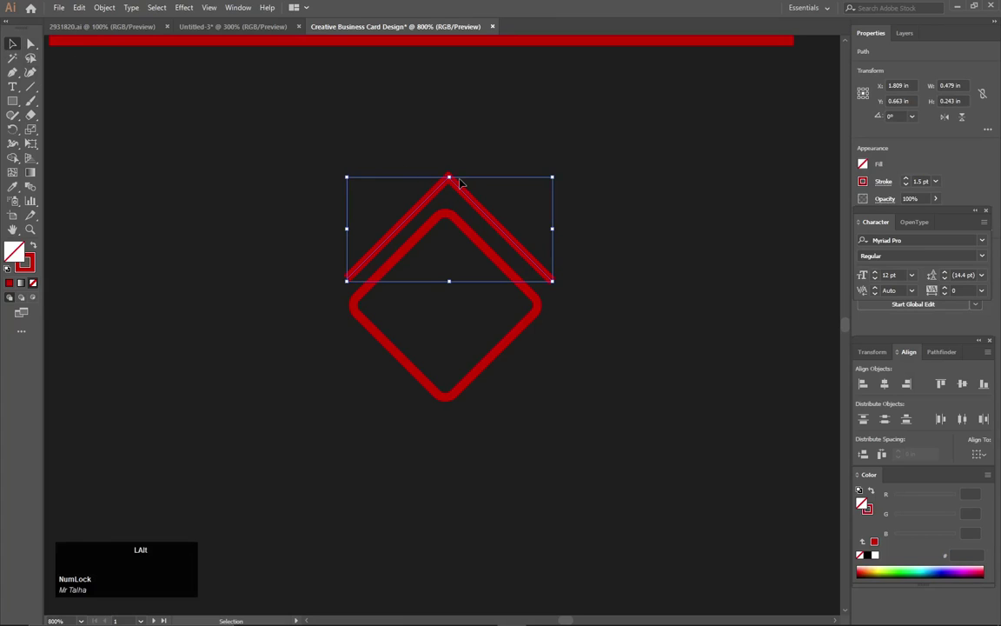
scroll(460, 182, "up", 2)
Round the chevron's sharp peak with the Direct Selection corner widget.
left_click(30, 43)
left_click_drag(438, 196, 433, 203)
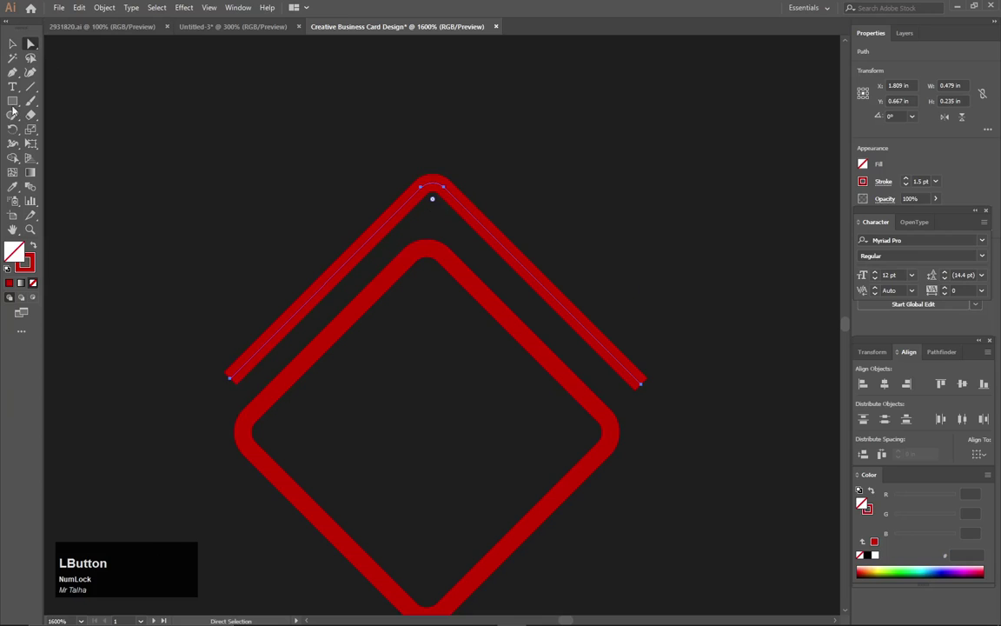
left_click(12, 44)
scroll(404, 380, "down", 4)
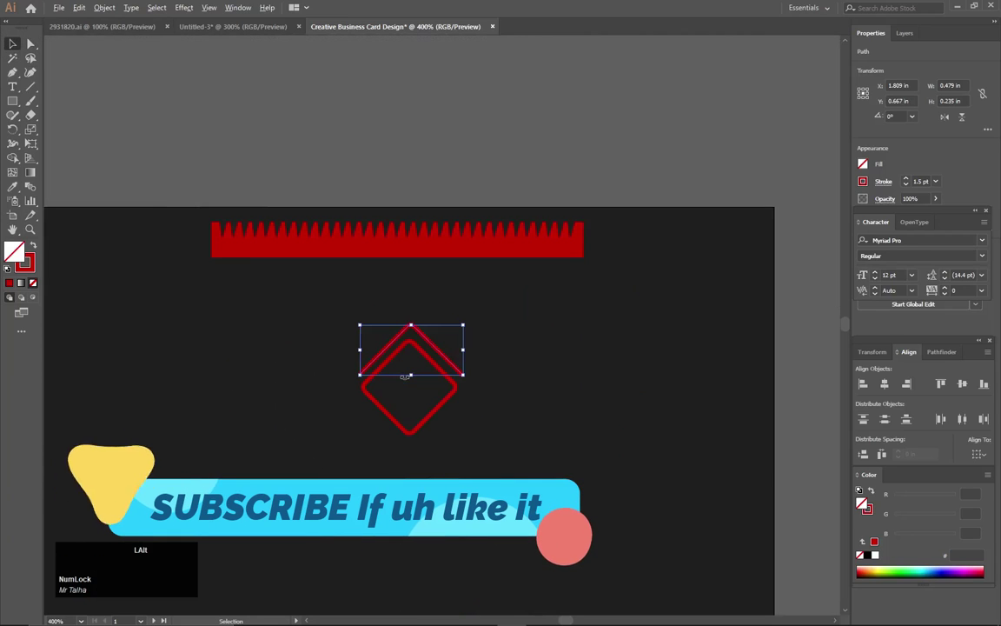
Scale the diamond down slightly, keeping its proportions.
left_click(492, 136)
scroll(496, 154, "down", 2)
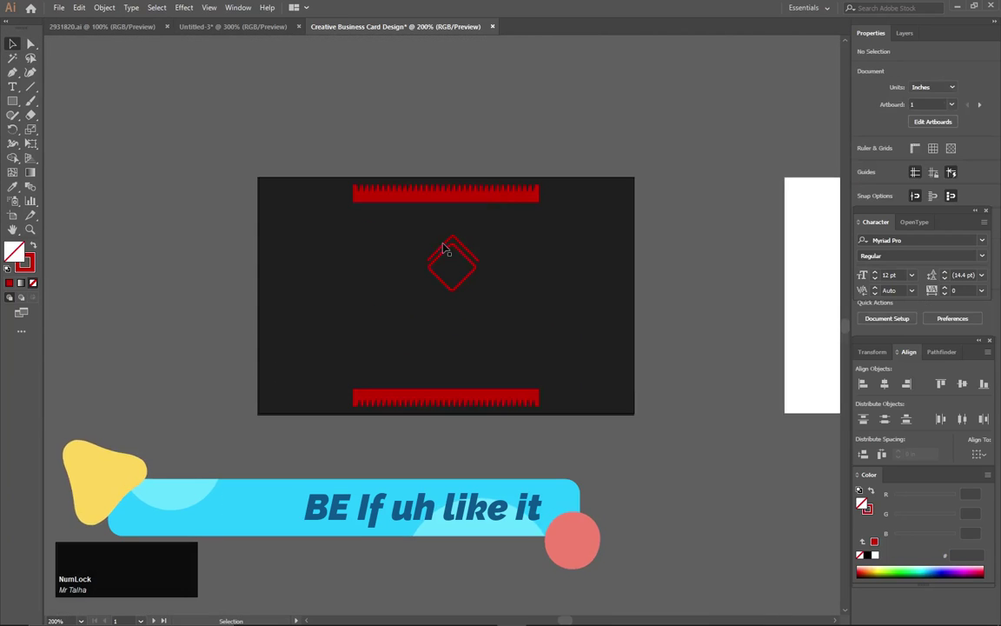
mouse_move(457, 308)
left_mouse_down()
mouse_move(469, 288)
mouse_move(441, 305)
left_mouse_up()
scroll(453, 272, "up", 1)
scroll(452, 269, "up", 2)
left_click(12, 43)
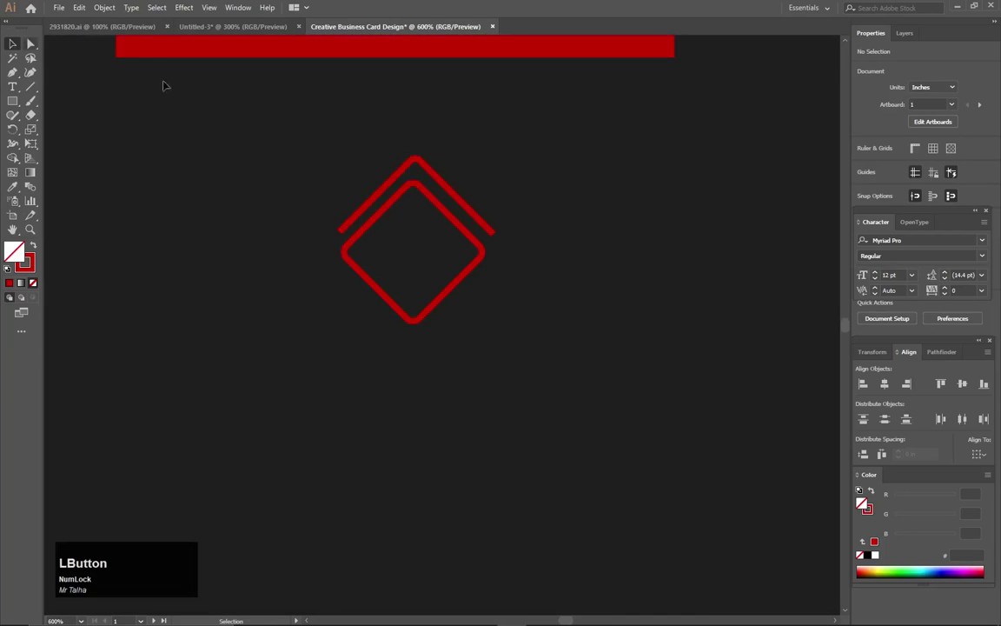
left_click(412, 162)
scroll(415, 162, "down", 3)
left_click(429, 178)
left_click(404, 200)
left_click_drag(438, 213, 414, 213)
left_click(454, 169)
left_click(415, 214)
Move the chevron up so it leaves an even gap above the diamond.
scroll(436, 203, "up", 1, "alt")
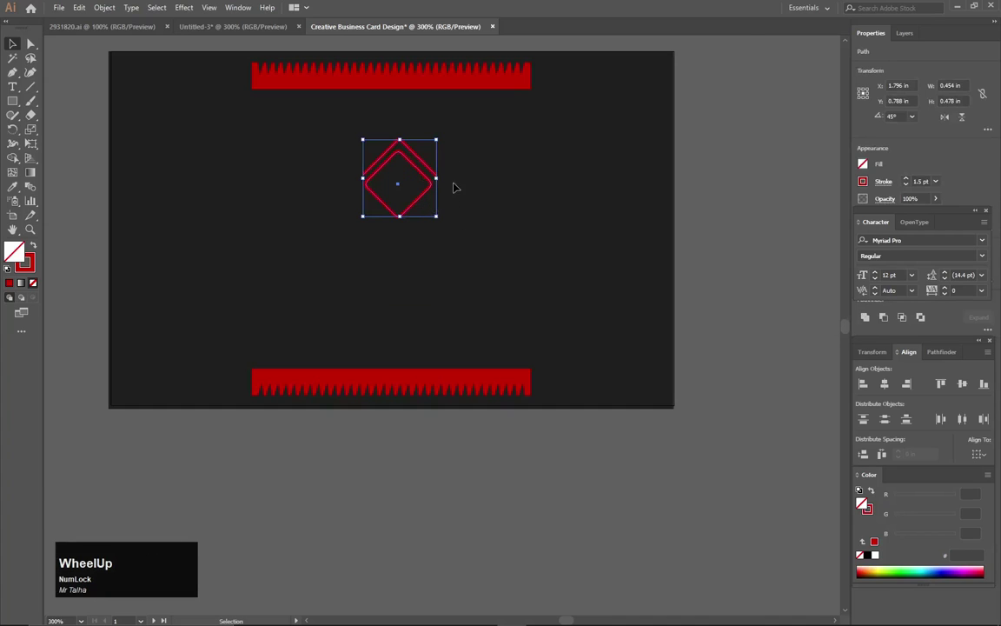
scroll(455, 188, "up", 1, "alt")
left_click(437, 131)
mouse_move(409, 151)
left_mouse_down()
mouse_move(405, 139)
mouse_move(404, 156)
left_mouse_up()
left_click(471, 130)
left_click_drag(366, 104, 370, 99)
Nudge the diamond up and resize the chevron and diamond together to about 0.473 × 0.478 in.
left_click(483, 115)
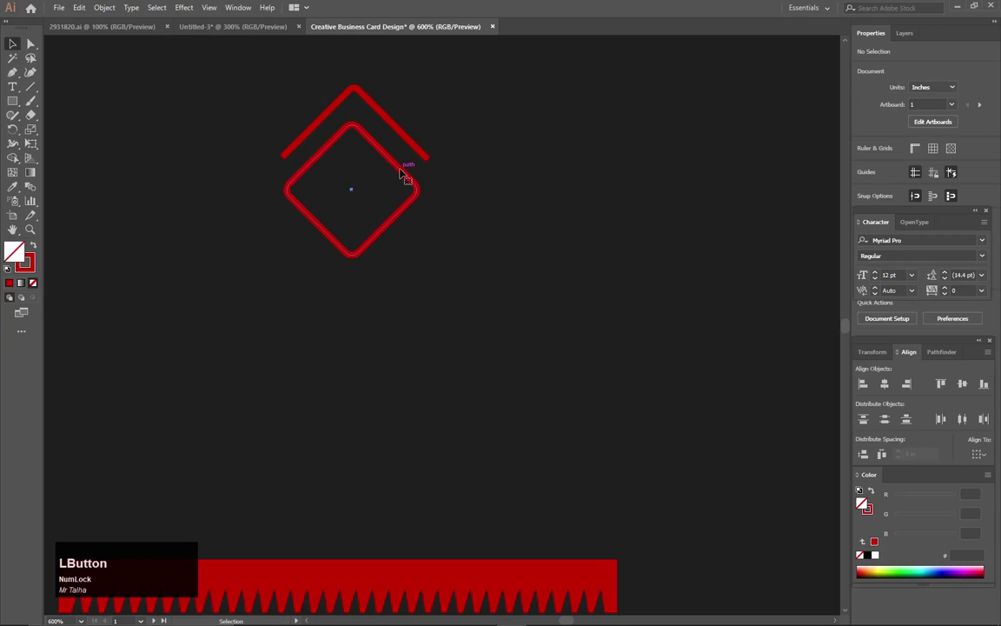
left_click(402, 174)
key("Up")
key("Up")
left_click_drag(497, 91, 363, 221)
left_click_drag(429, 168, 439, 167)
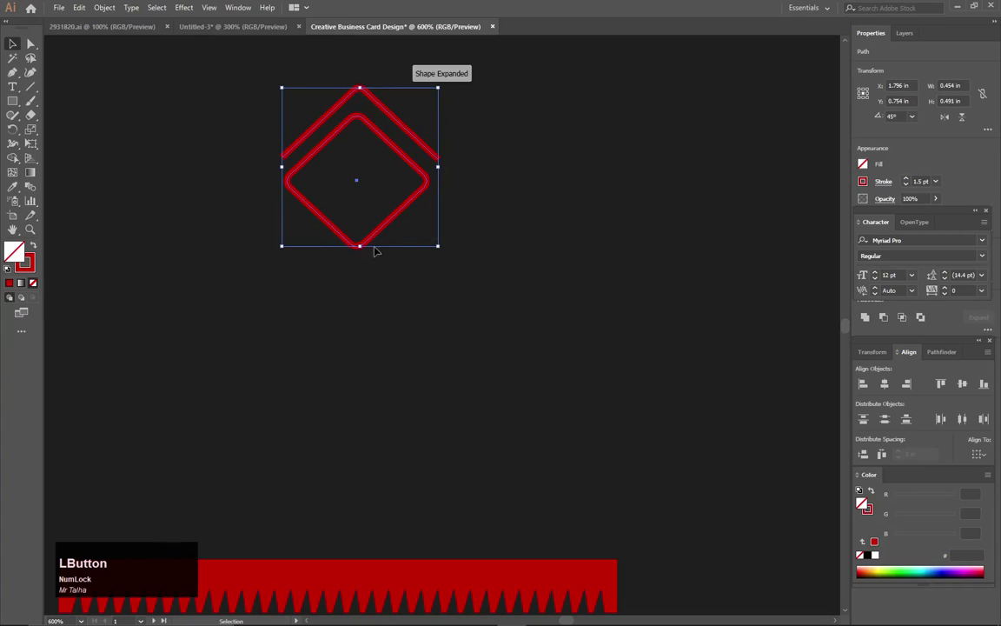
left_click_drag(359, 249, 359, 251)
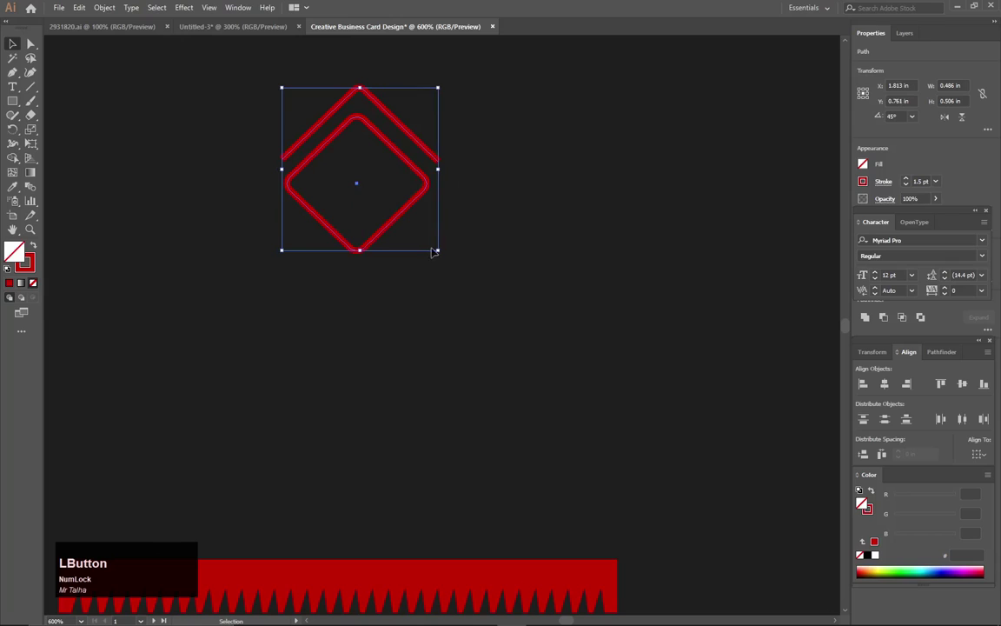
left_click_drag(438, 170, 444, 170)
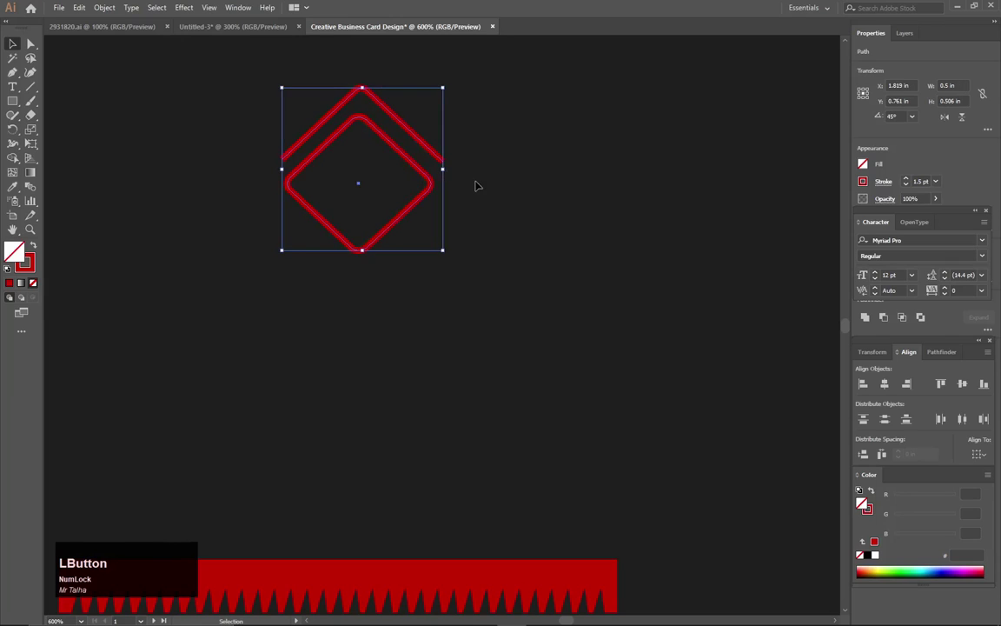
left_click(474, 186)
Move the two-shape logo slightly right and up, centred at X 1.736 in.
scroll(477, 186, "down", 2)
left_click_drag(492, 141, 398, 234)
left_click_drag(435, 193, 395, 199)
left_click(472, 214)
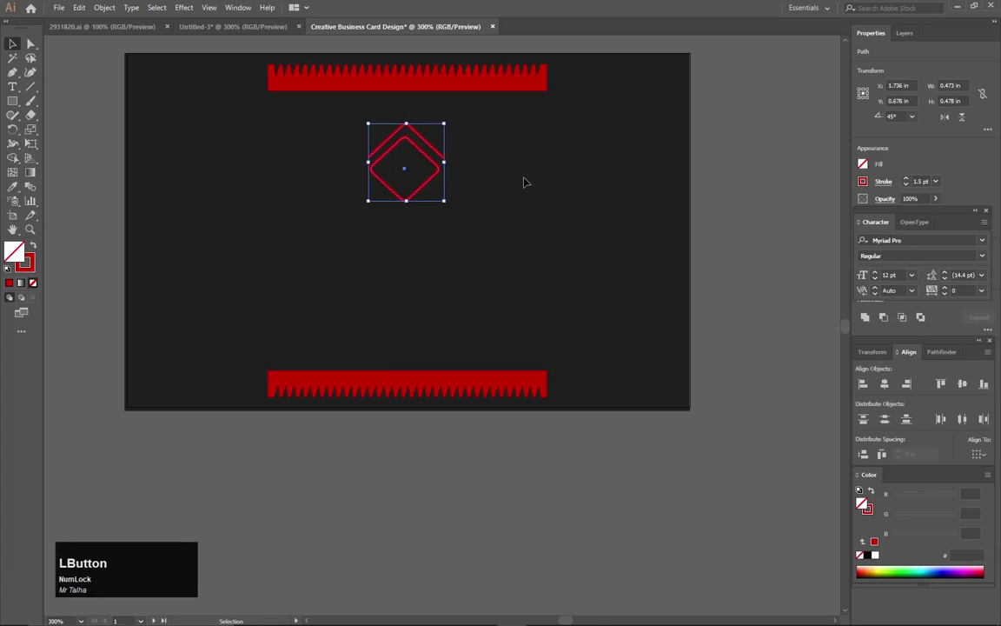
left_click(524, 191)
Type "COMPANY NAME" in capitals below the logo.
left_click(12, 86)
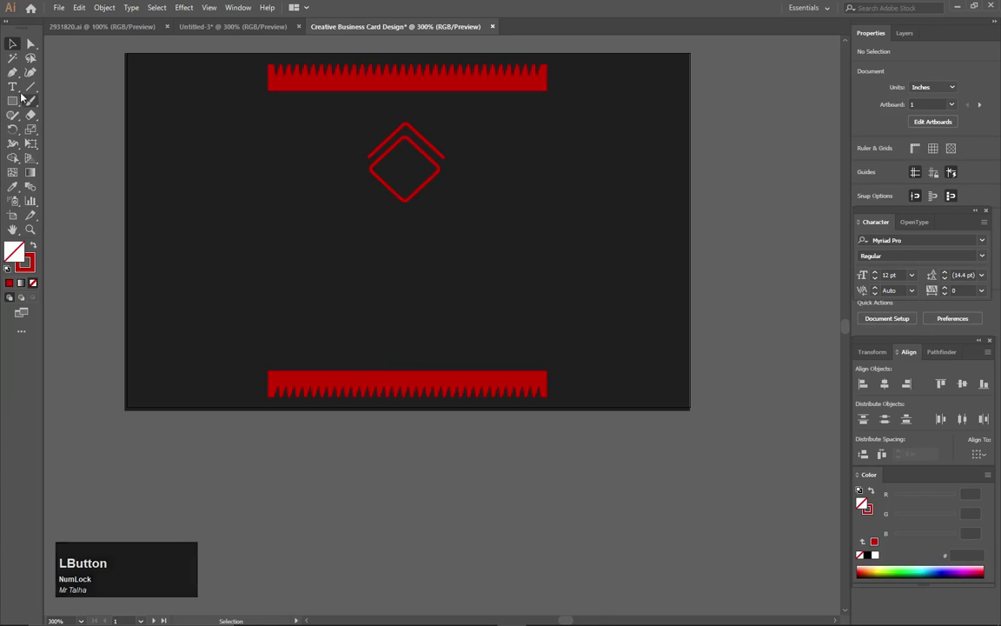
left_click(332, 293)
key("Caps_Lock")
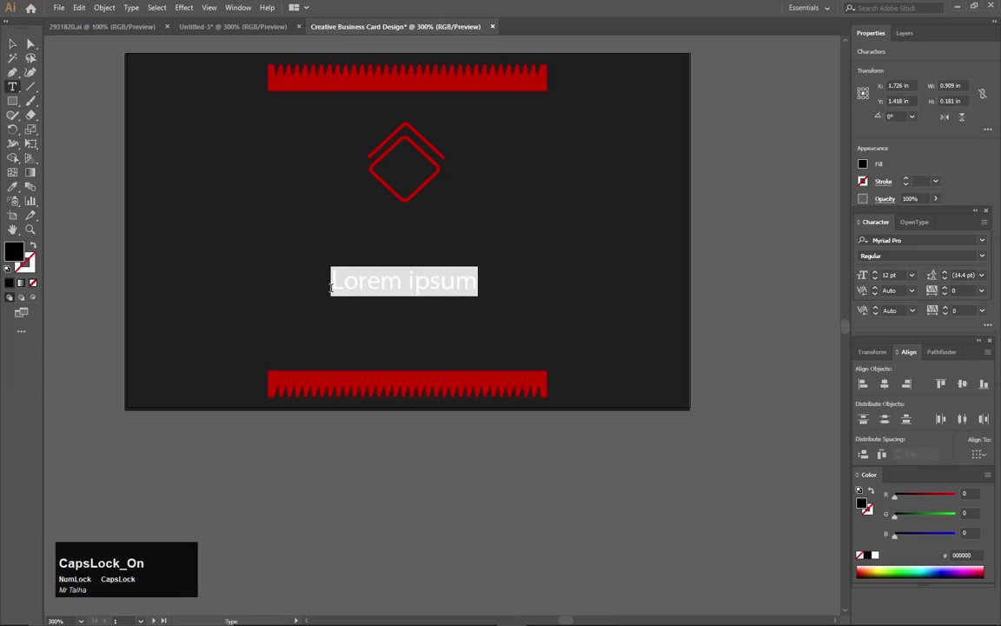
type("COMPANY NAME")
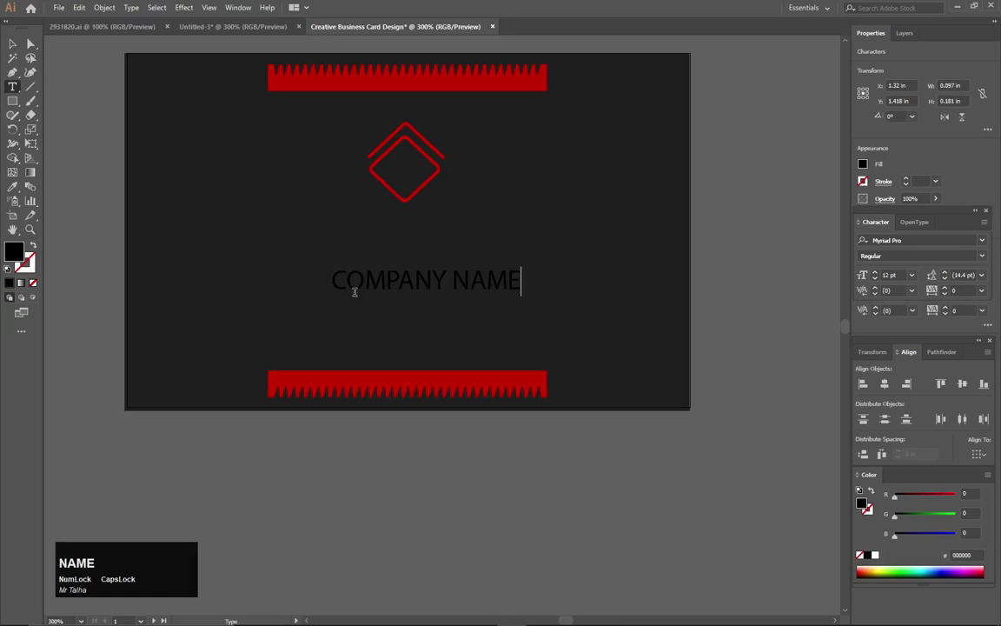
left_click(12, 43)
Add the slogan line "Your Slogan Here", then select the COMPANY NAME text.
left_click(12, 86)
left_click(219, 225)
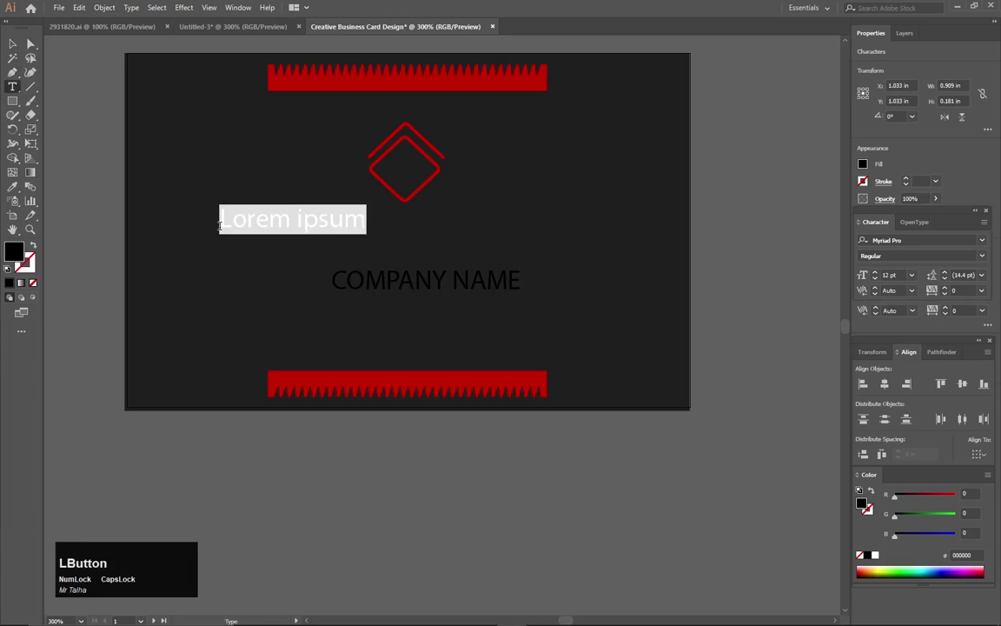
type("Your Slogan")
key("Caps_Lock")
type("G")
key("BackSpace")
type("H")
key("Caps_Lock")
type("ere")
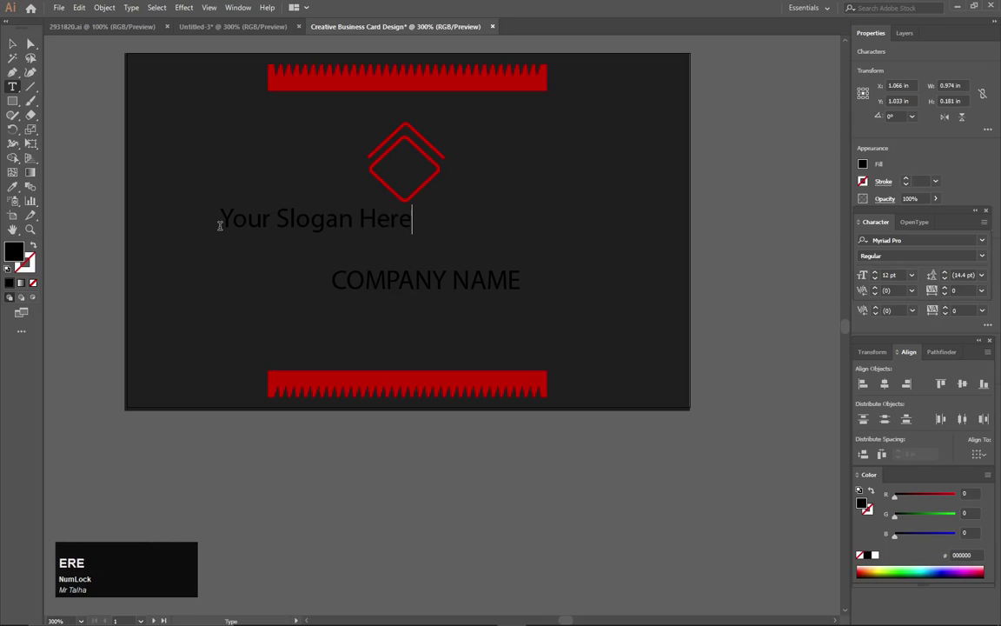
left_click(12, 44)
left_click_drag(490, 244, 370, 299)
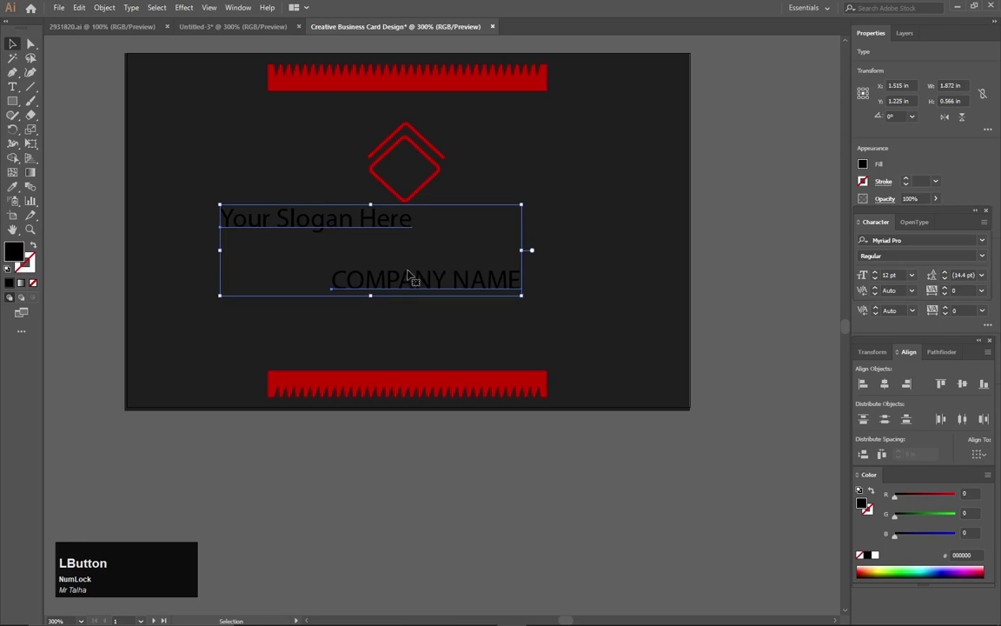
left_click(693, 275)
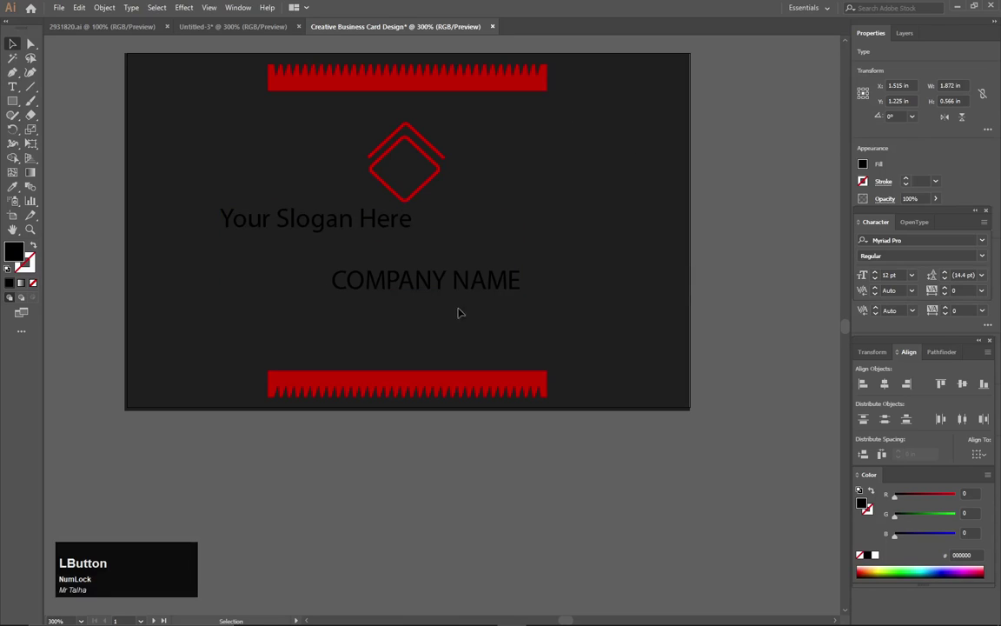
left_click(421, 268)
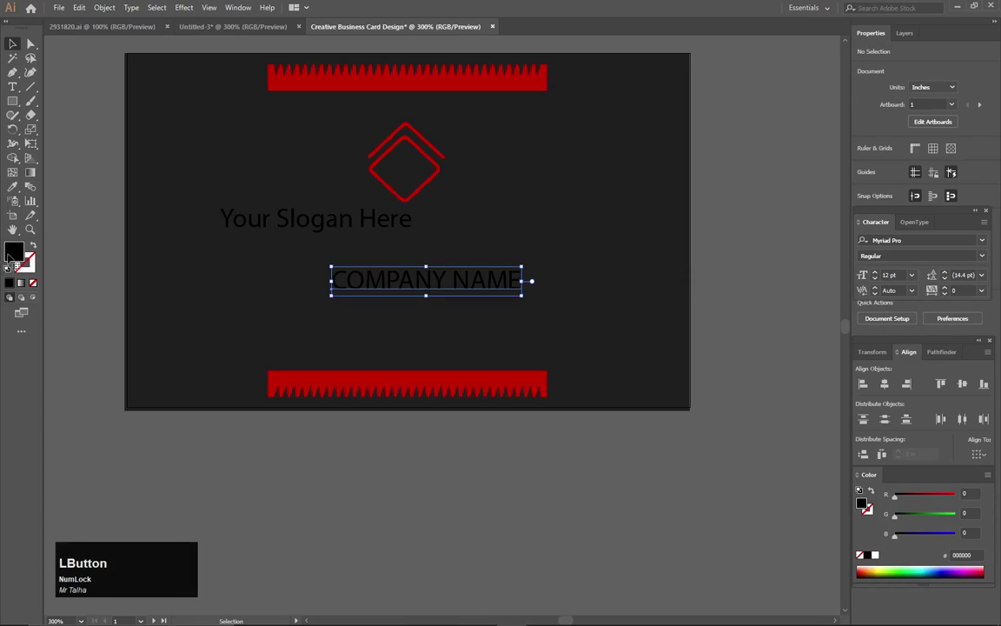
Make the COMPANY NAME text fill white.
double_click(13, 253)
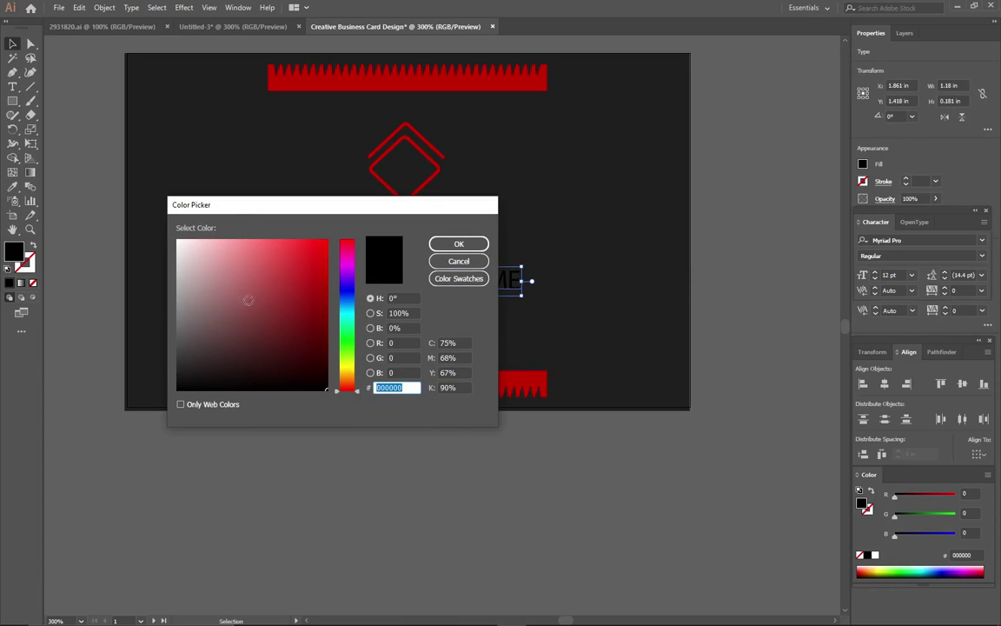
left_click_drag(217, 269, 171, 240)
left_click(458, 244)
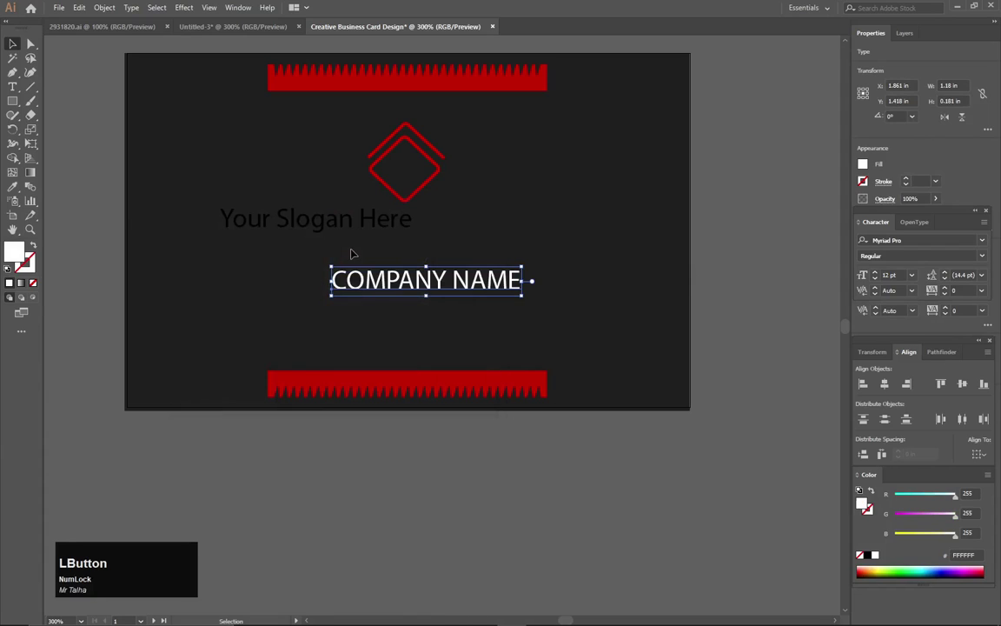
Give the slogan the zigzag bar's red using the Eyedropper, and set it in Gabriola.
left_click(291, 221)
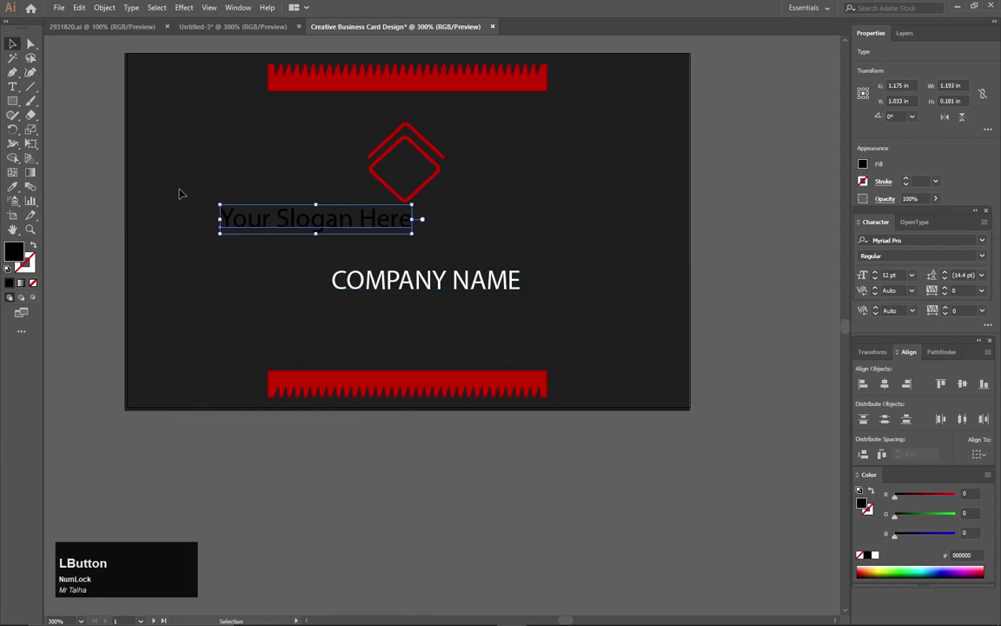
key("i")
left_click(330, 87)
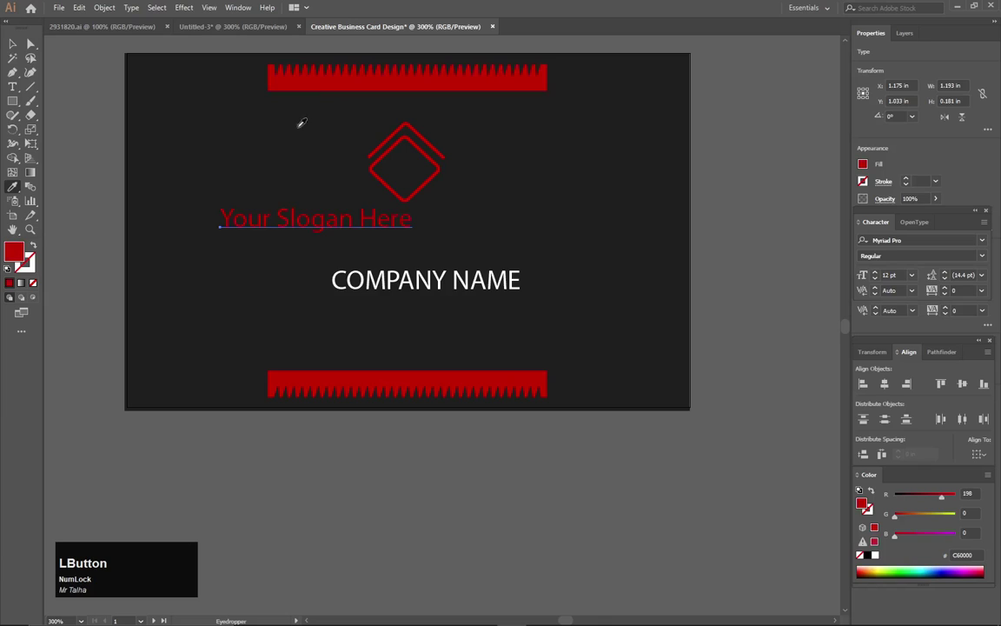
left_click(11, 43)
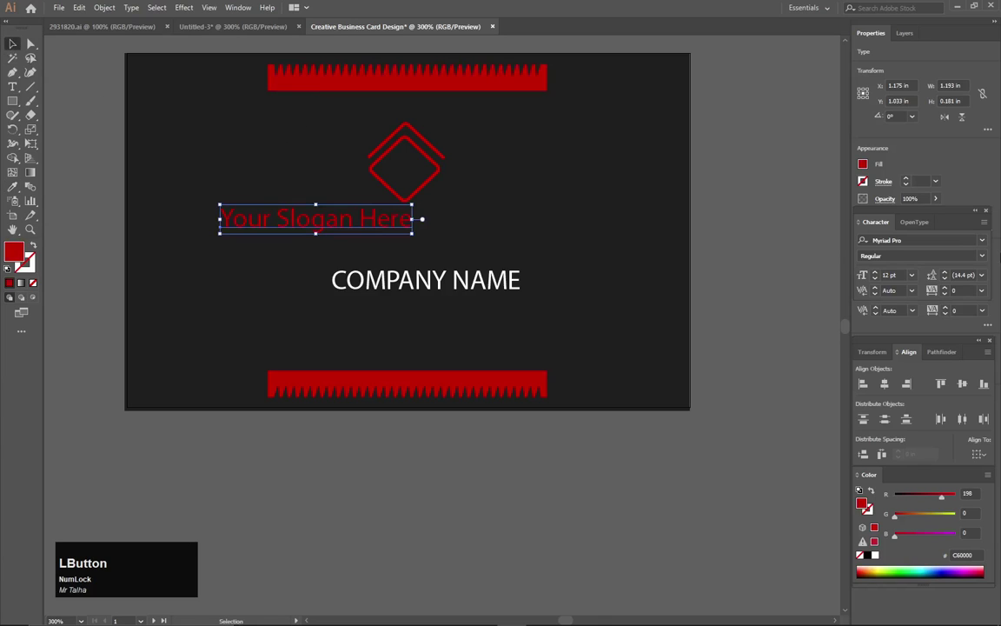
left_click(983, 242)
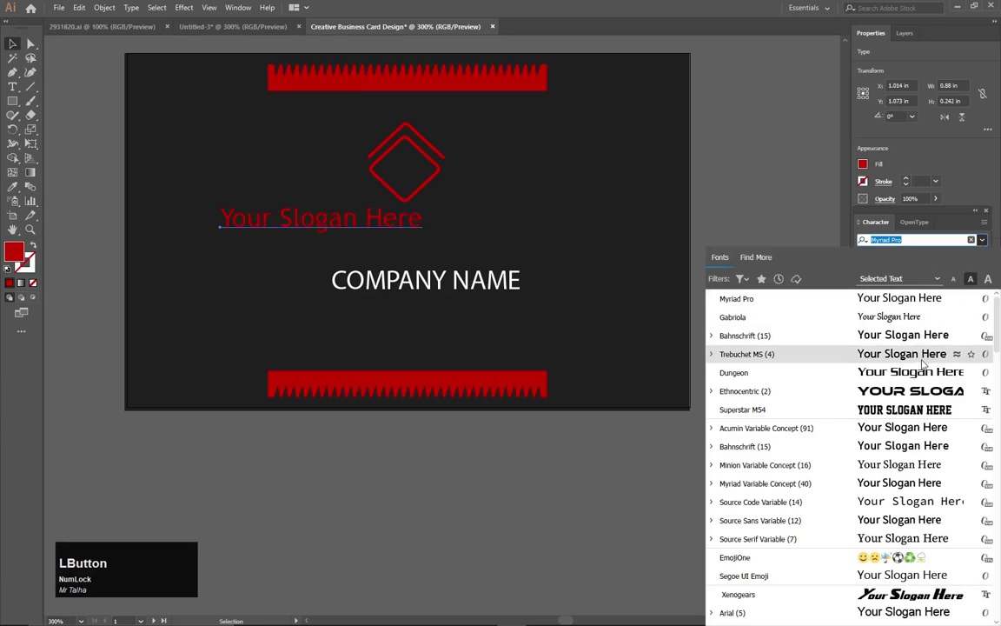
left_click(951, 318)
Move COMPANY NAME up toward the logo and centre the slogan beneath it.
left_click(480, 269)
left_click(425, 281)
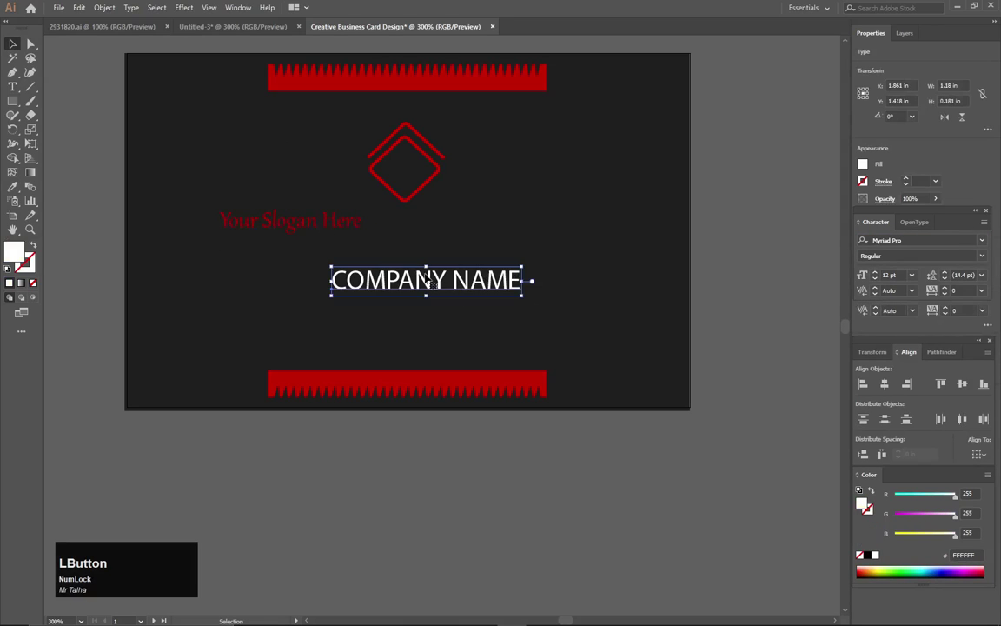
left_click_drag(352, 228, 291, 300)
left_click_drag(408, 284, 387, 236)
left_click_drag(284, 295, 444, 264)
Nudge the slogan with arrow keys until it sits aligned under COMPANY NAME.
key("Left")
key("Down")
key("Up")
key("Up")
key("Left")
key("Up")
key("Down")
left_click(758, 240)
Zoom out, select the logo and both text lines, then bring the blank second artboard into view.
scroll(693, 252, "down", 2)
left_click(666, 140)
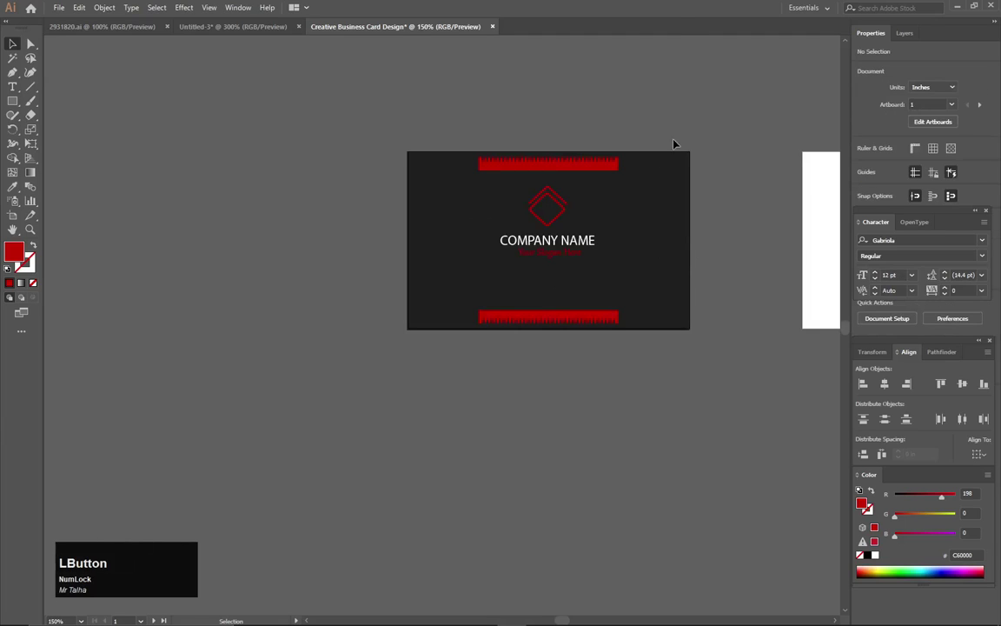
mouse_move(713, 141)
left_mouse_down()
mouse_move(700, 163)
mouse_move(446, 330)
mouse_move(704, 127)
left_mouse_up()
left_click_drag(609, 189, 607, 224)
left_click(659, 129)
left_click_drag(660, 129, 306, 341)
Unlock all with Ctrl+Alt+2 and drag a duplicate of the card background and red bars rightward.
left_click(256, 514)
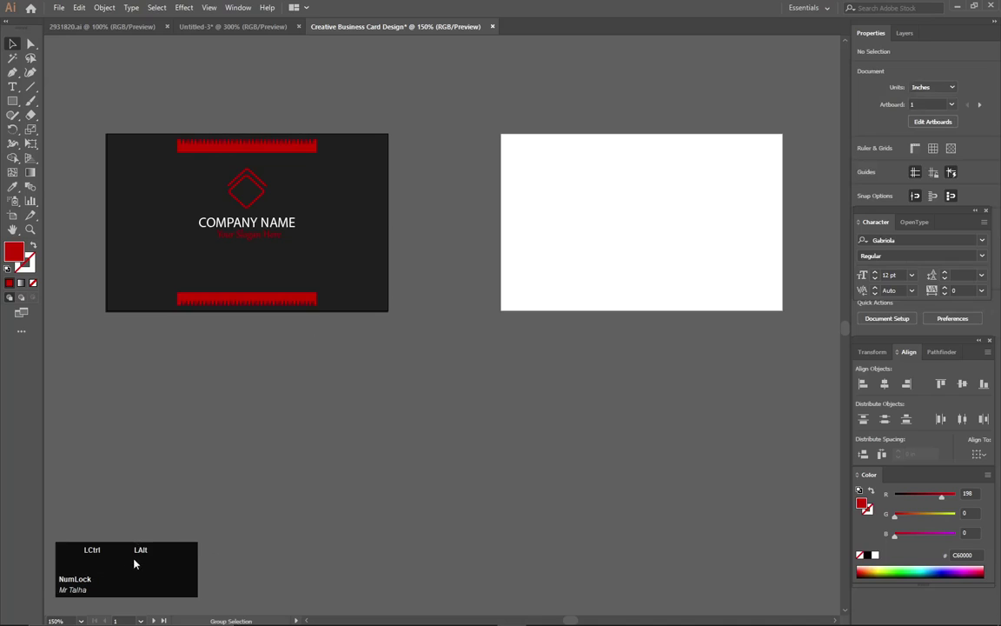
key("ctrl+alt+2")
left_click_drag(395, 91, 306, 351)
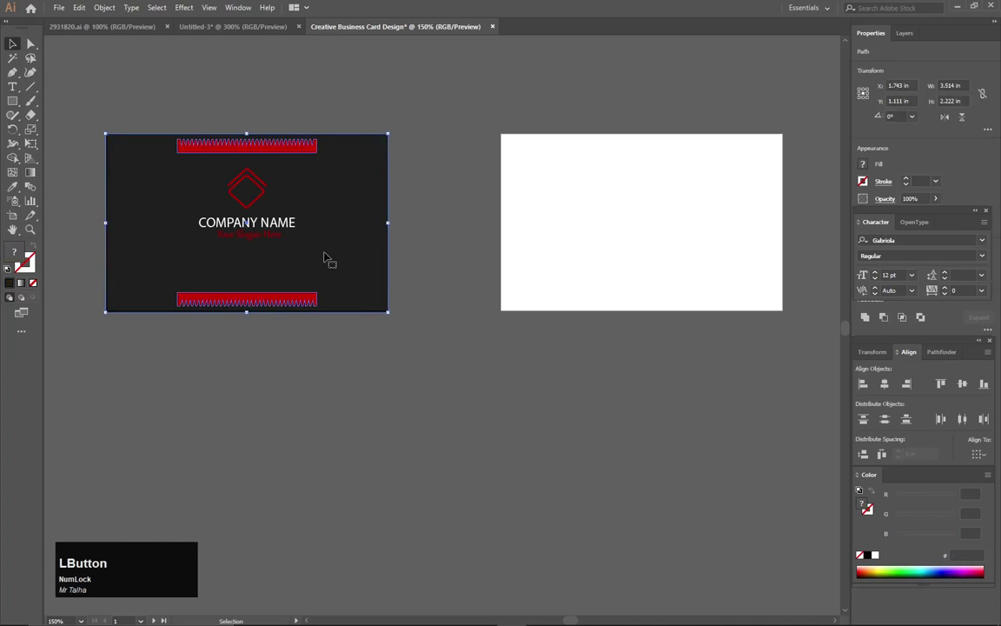
left_click_drag(352, 255, 429, 256)
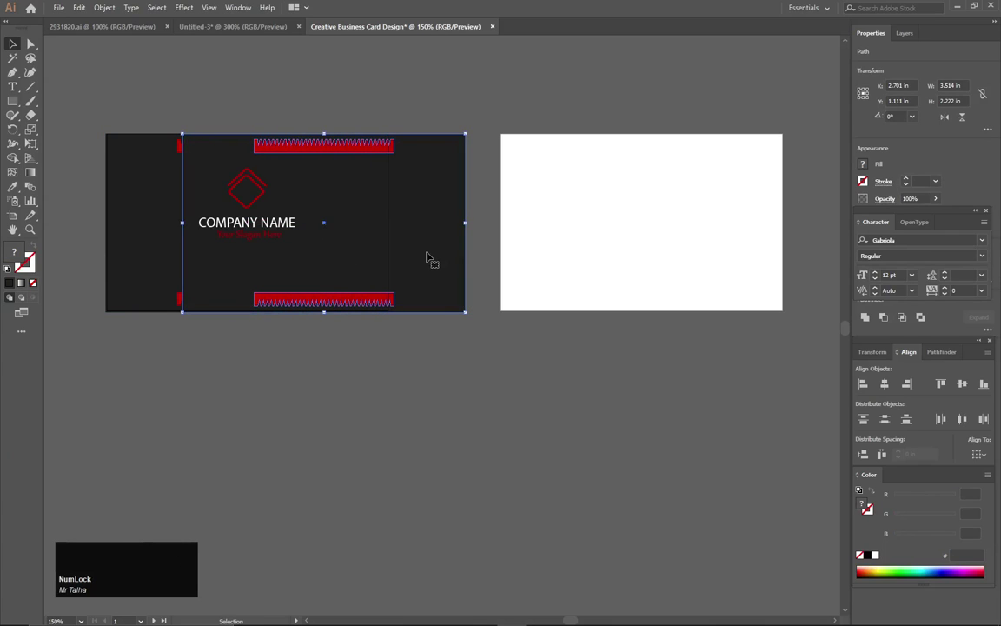
Align the duplicated card over the second artboard and lock the front card's red bars.
key("shift+Right")
key("shift+Right")
key("shift+Right")
key("shift+Right")
key("shift+Right")
key("shift+Right")
key("shift+Right")
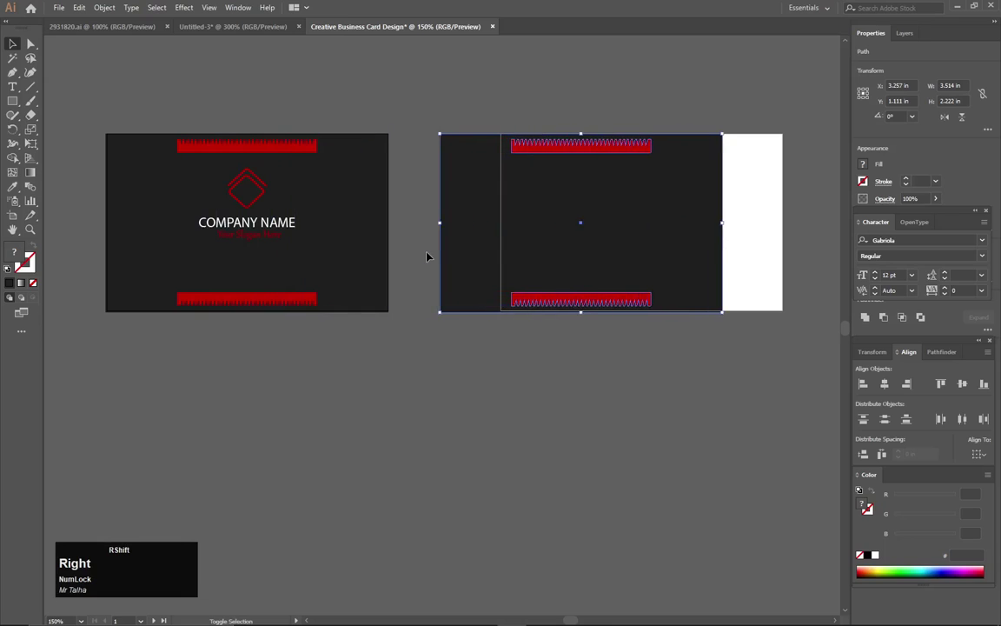
key("shift+Right")
key("shift+Right")
key("shift+Right")
key("shift+Right")
key("shift+Right")
key("shift+Right")
key("shift+Right")
key("shift+Right")
key("shift+Right")
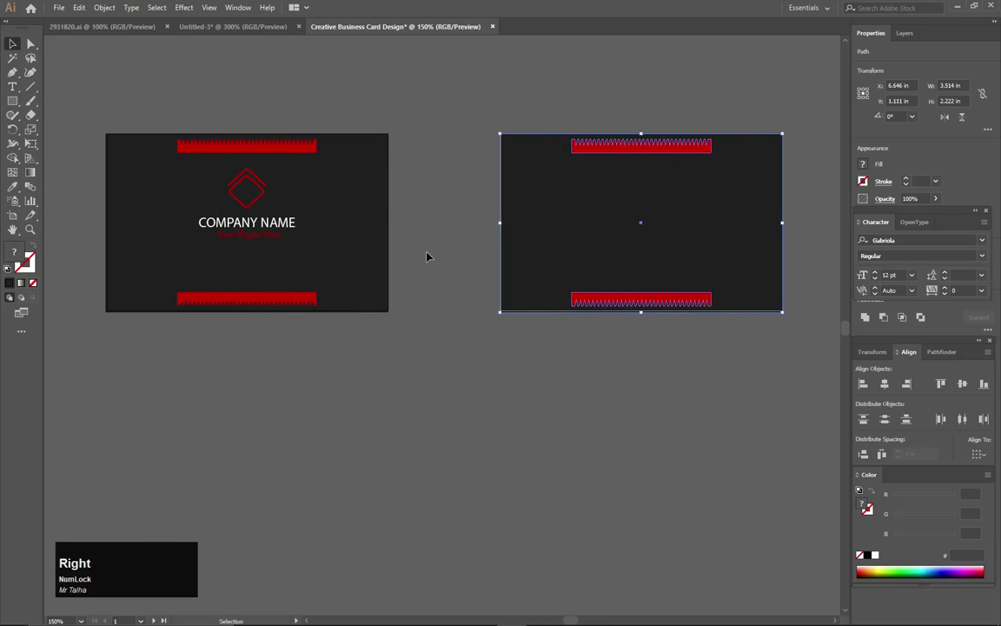
left_click(445, 265)
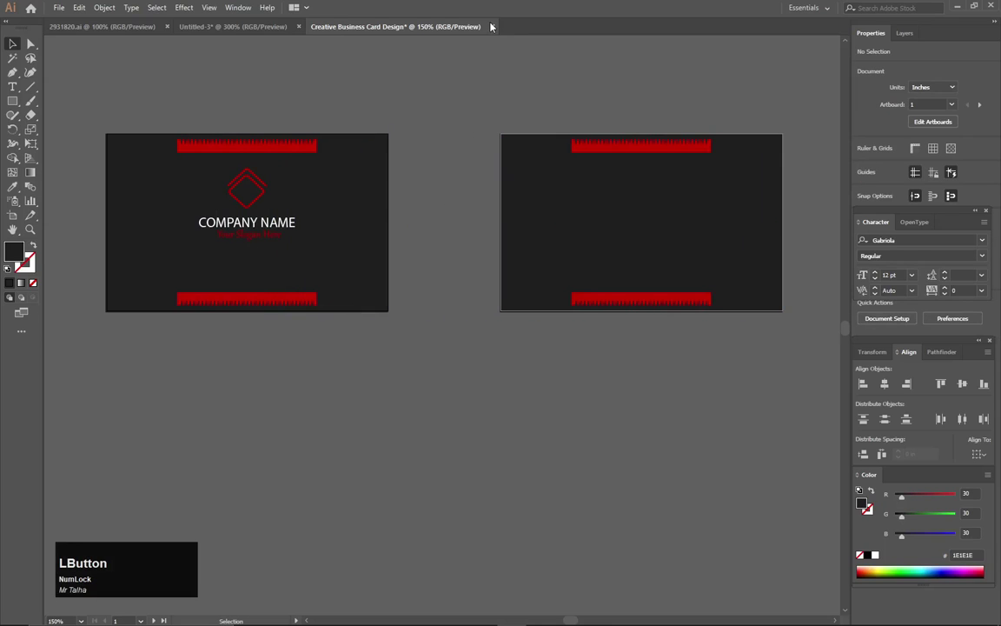
left_click_drag(424, 102, 306, 346)
key("ctrl+2")
Copy the logo, company name and slogan onto the back card's right side at a smaller size.
left_click_drag(304, 154, 246, 244)
left_click_drag(256, 204, 725, 206)
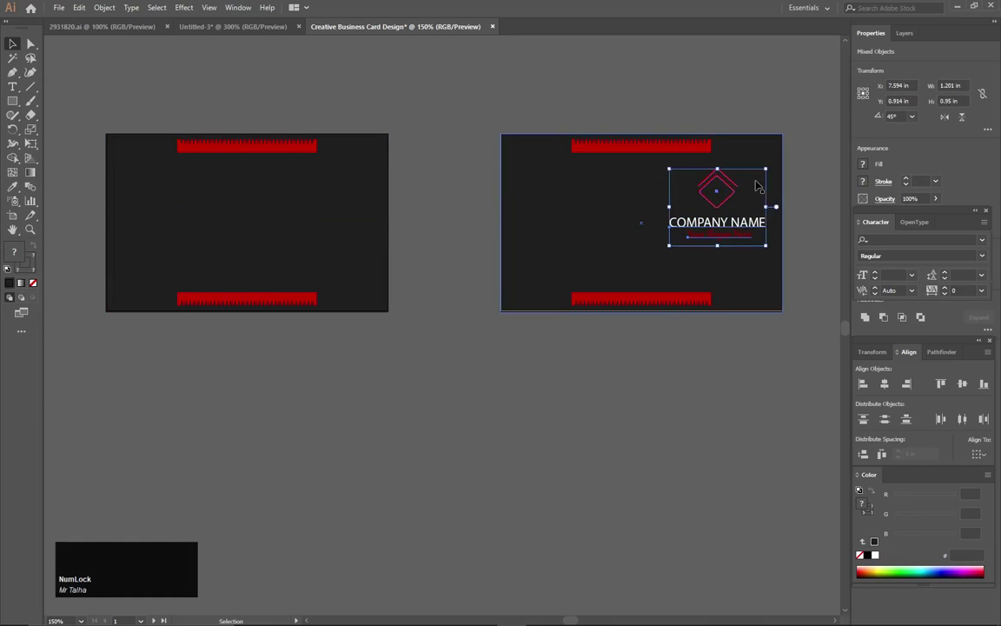
left_click_drag(767, 169, 758, 177)
left_click(788, 132)
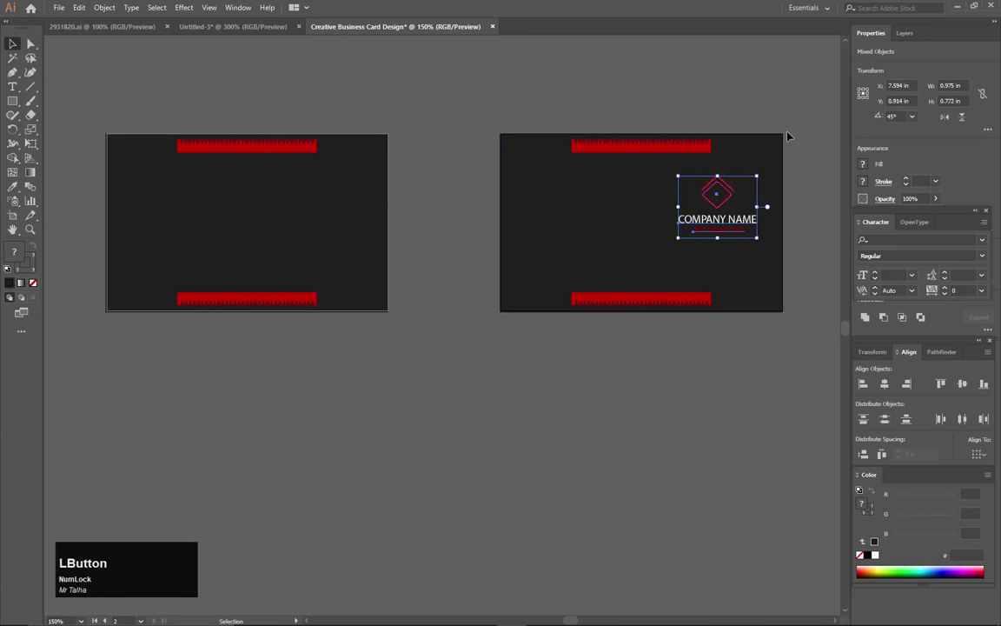
left_click(762, 210)
key("ctrl+z")
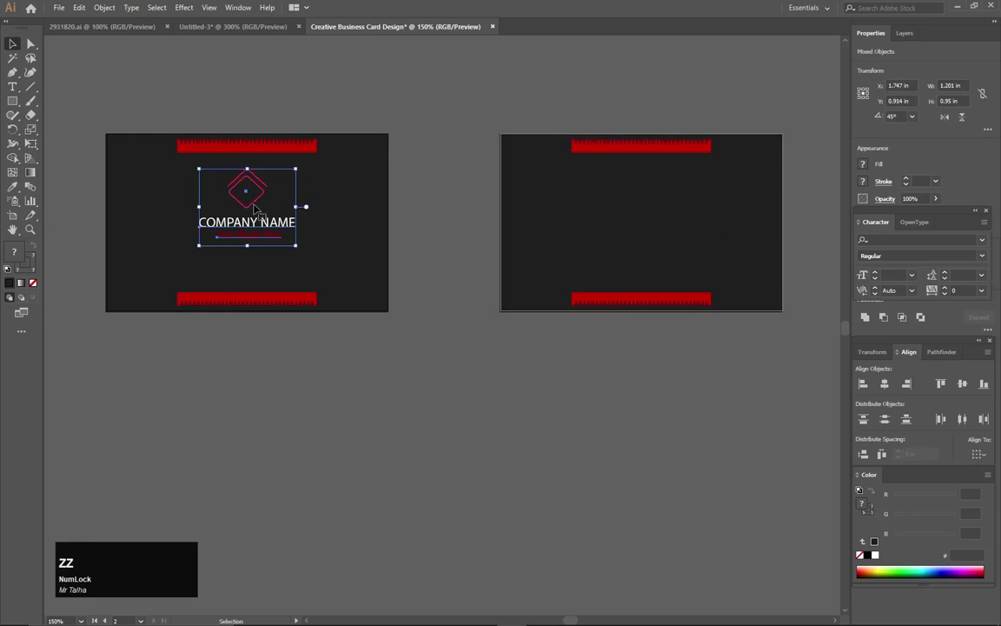
left_click_drag(257, 202, 753, 203)
left_click_drag(779, 169, 755, 192)
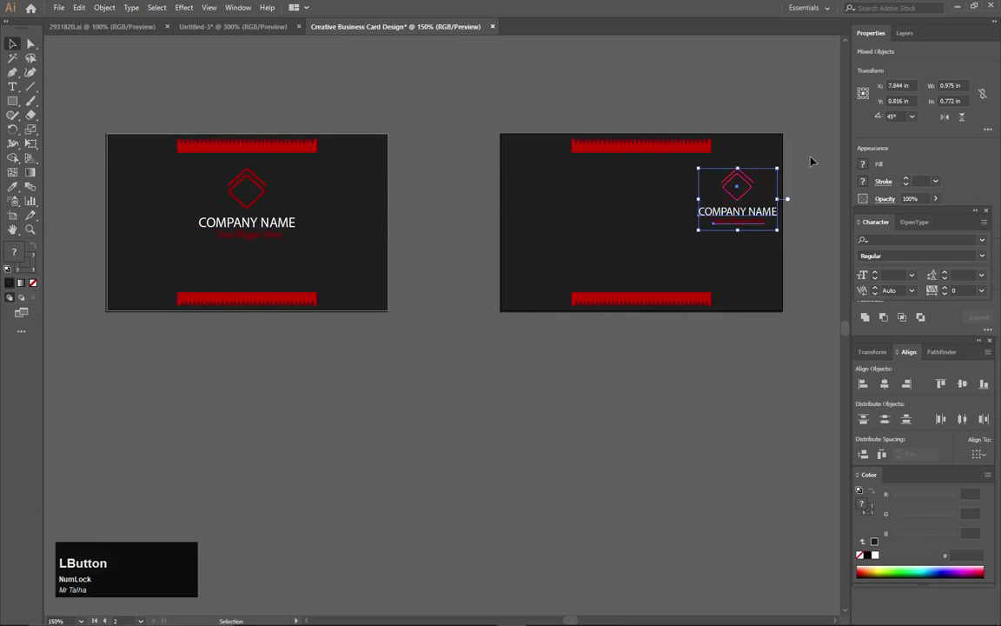
left_click(810, 160)
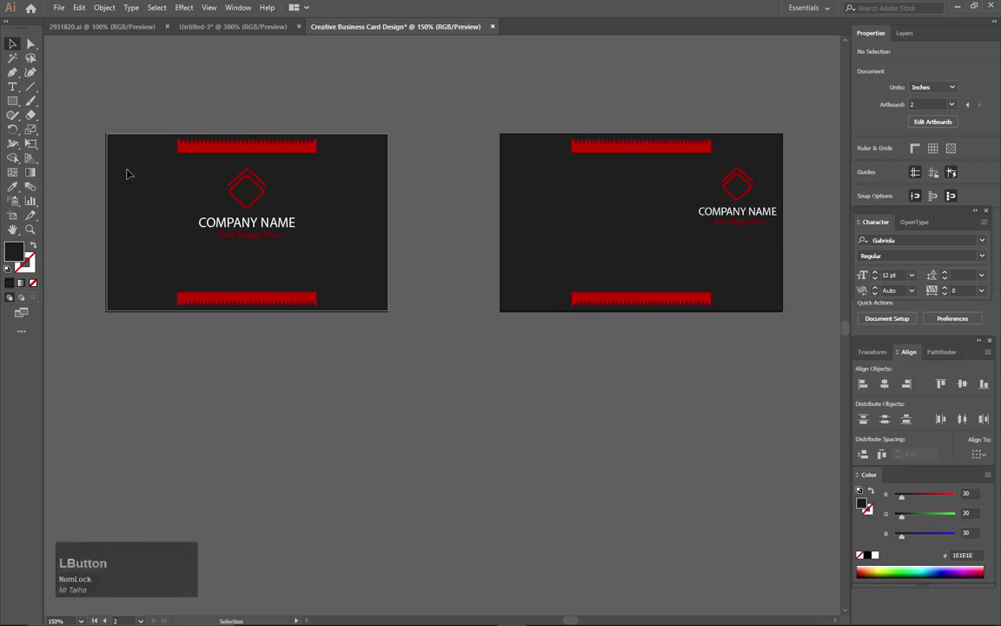
Bring the phone, location, mail and web icon column in from 2931820.ai, scaled down at the back card's left.
left_click(94, 26)
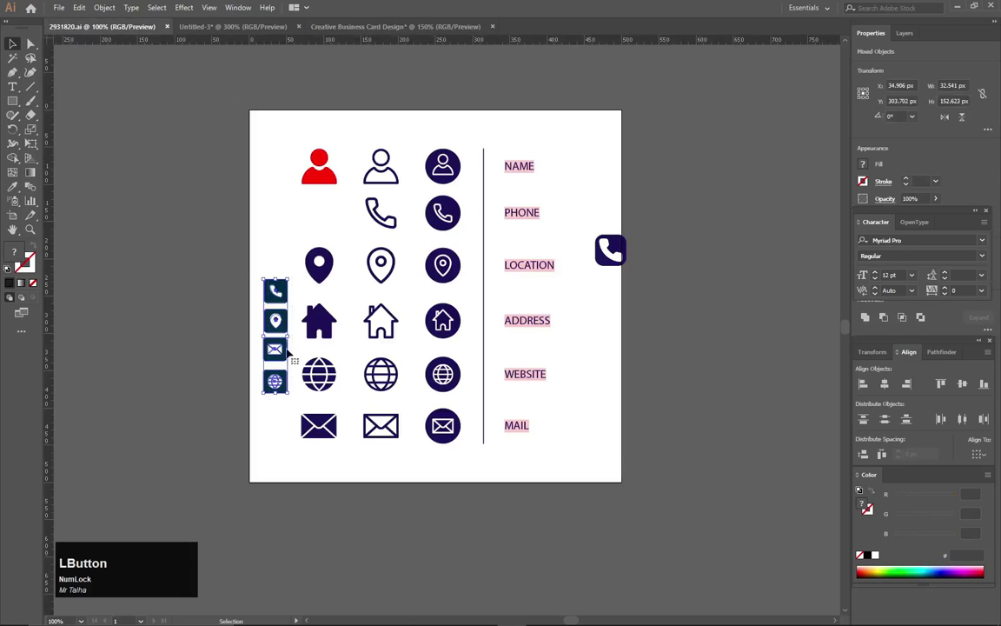
left_click_drag(276, 288, 537, 224)
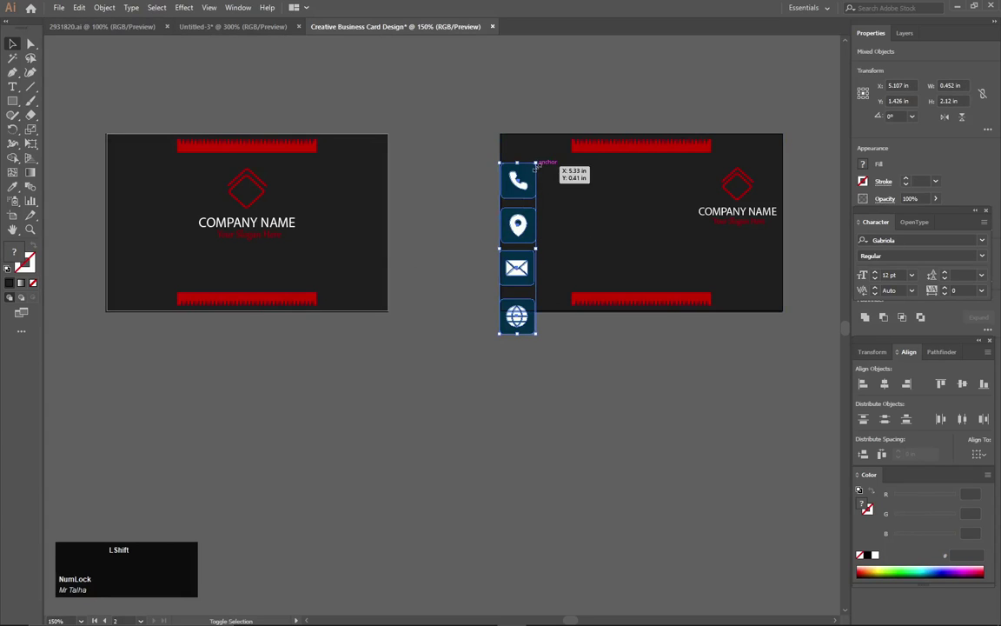
left_click_drag(536, 164, 524, 198)
left_click_drag(519, 240, 531, 184)
key("Right")
key("Right")
key("Right")
key("Right")
key("Right")
key("Right")
key("Right")
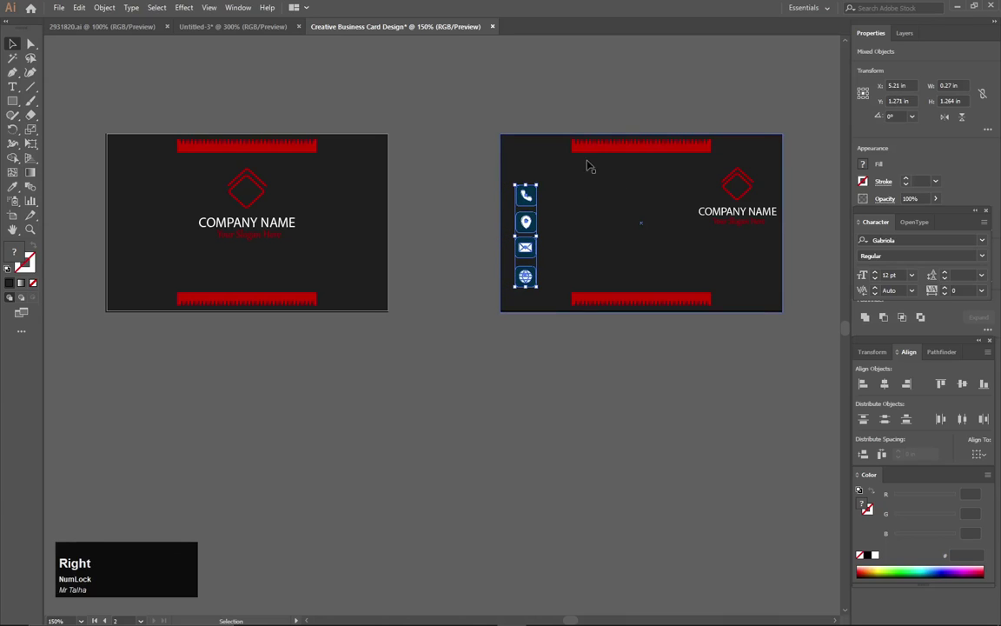
Lock the back card's background and red strip with Ctrl+2.
left_click(559, 254)
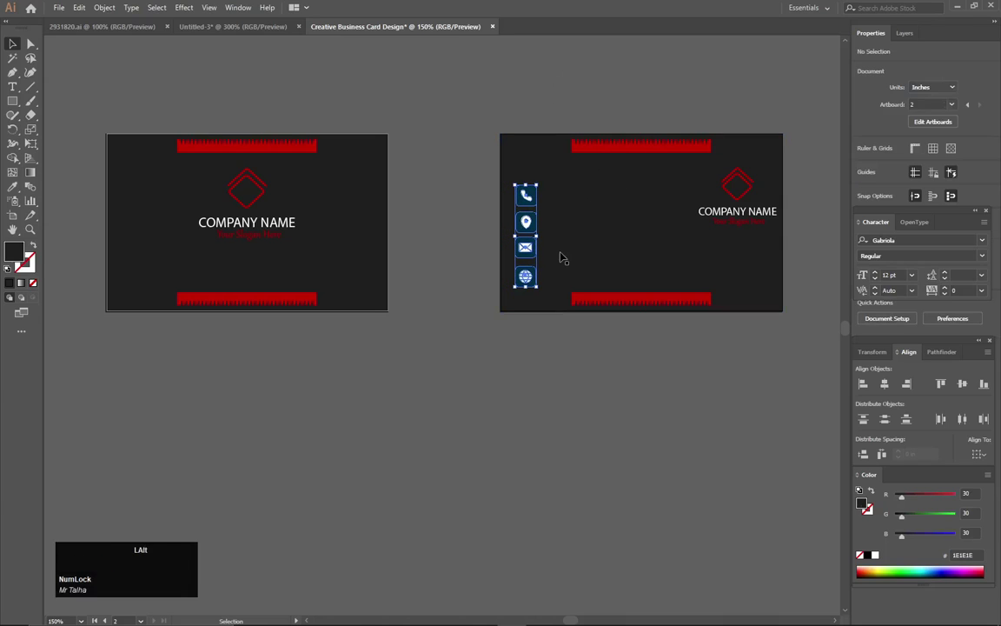
scroll(561, 258, "up", 3)
left_click_drag(436, 443, 623, 349)
key("ctrl+2")
Recolour the four icon tiles to the bars' red #C60000 with the Eyedropper.
left_click_drag(543, 103, 511, 329)
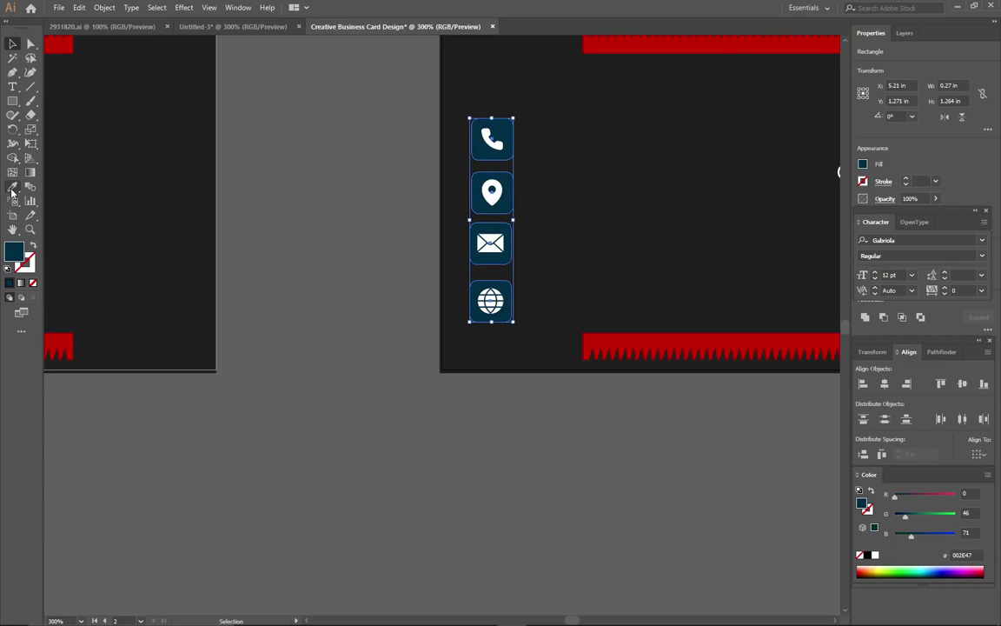
left_click(12, 188)
left_click(635, 333)
left_click(12, 45)
left_click(270, 87)
left_click_drag(519, 122, 232, 357)
Add a text object above the card containing the phone number.
left_click(12, 88)
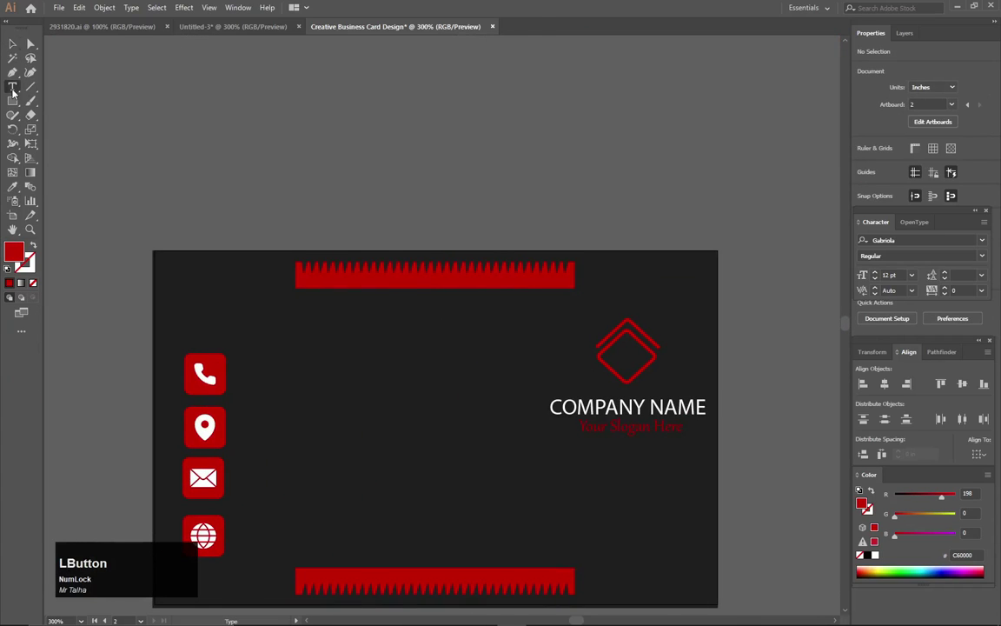
left_click(371, 165)
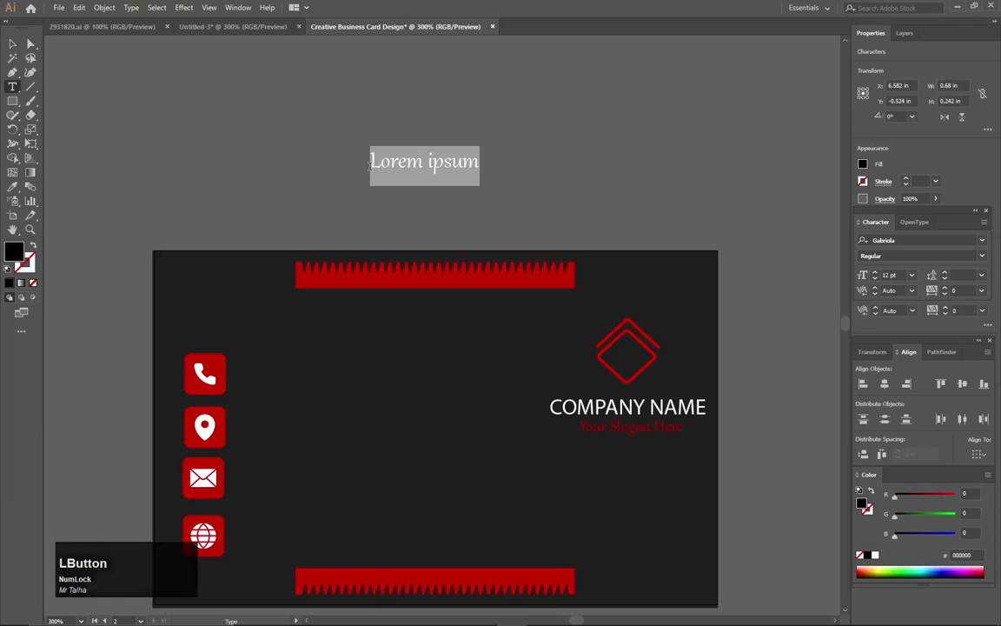
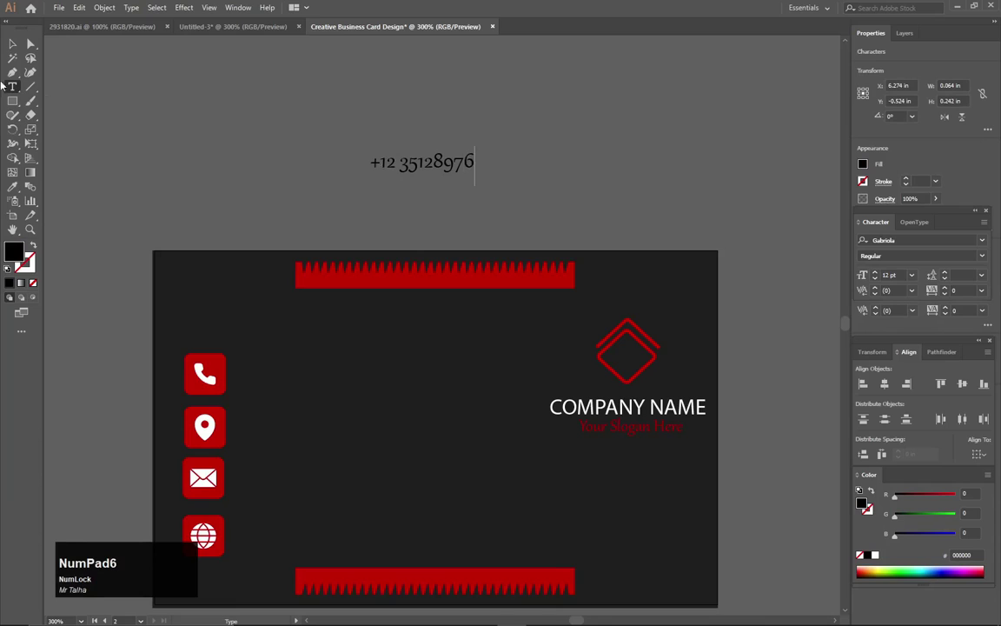
left_click(12, 44)
Add the address line 'Street,Zipcode,Country' above the phone number.
left_click(12, 88)
left_click(339, 132)
key("Caps_Lock")
type("St")
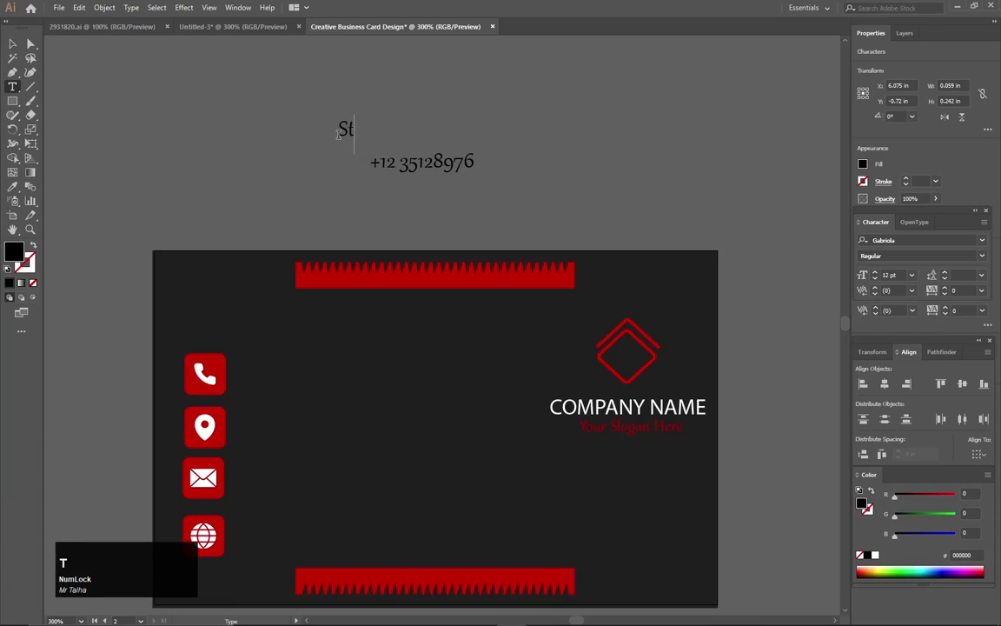
type("reet,")
key("Caps_Lock")
type("Z")
key("Caps_Lock")
type("ipcode,")
key("Caps_Lock")
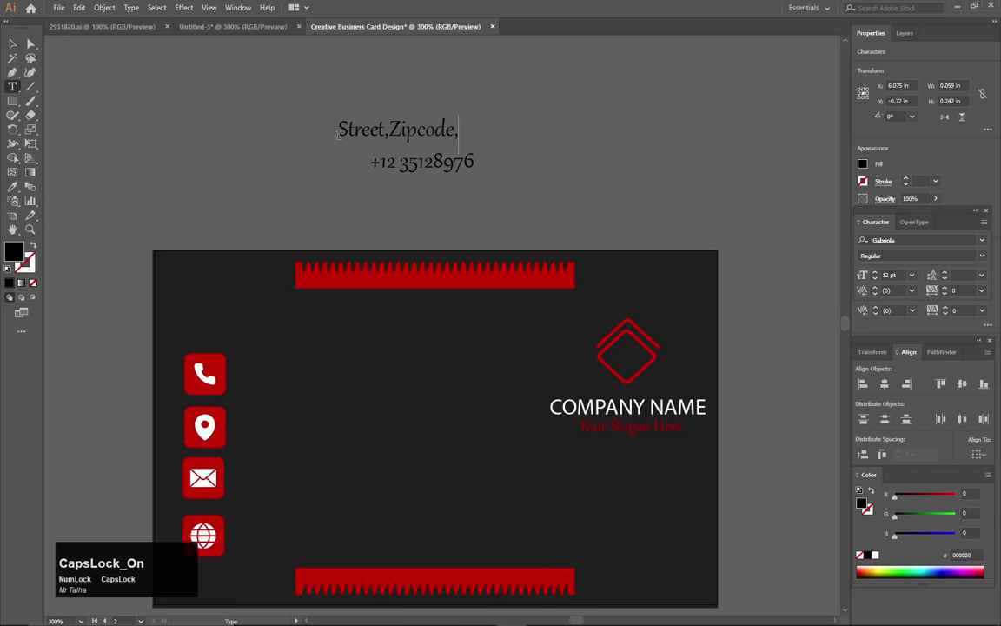
type("Country")
left_click(12, 43)
Add a separate text line with the sample e-mail address.
left_click(12, 86)
left_click(574, 185)
key("BackSpace")
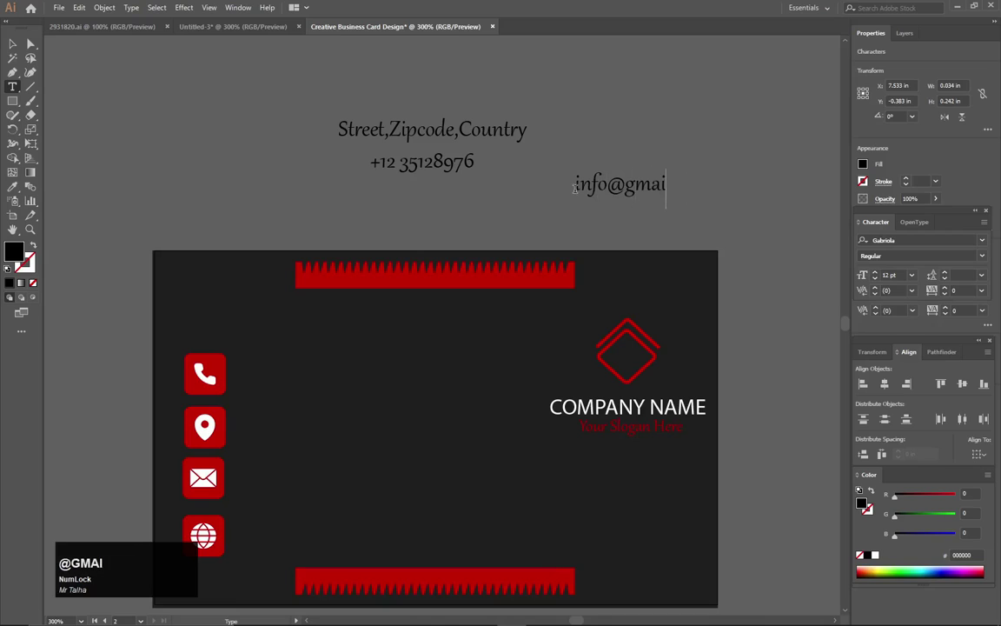
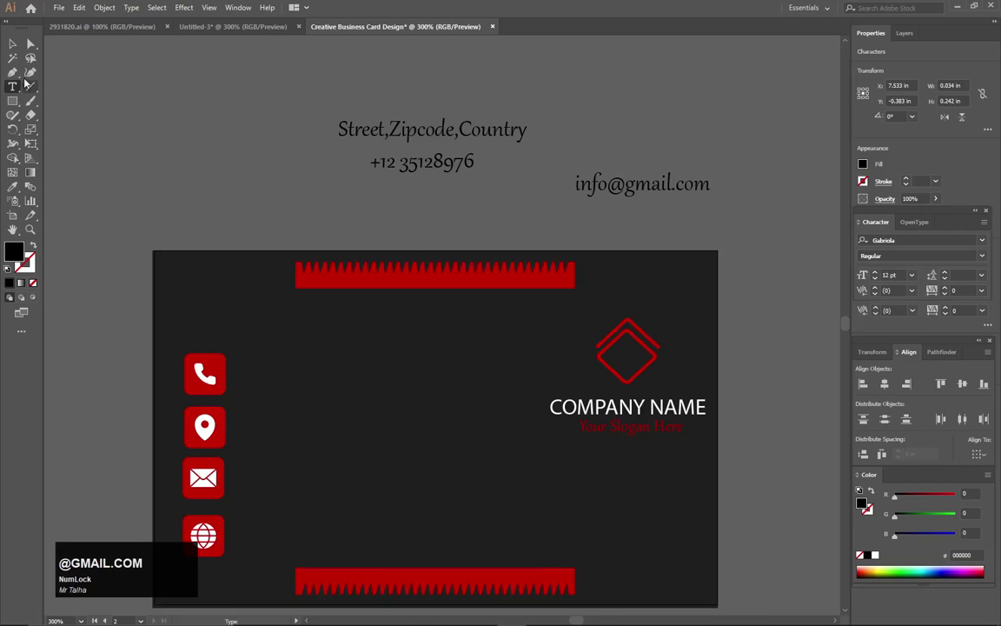
left_click(14, 44)
left_click(13, 88)
left_click(151, 185)
type("www.website.co")
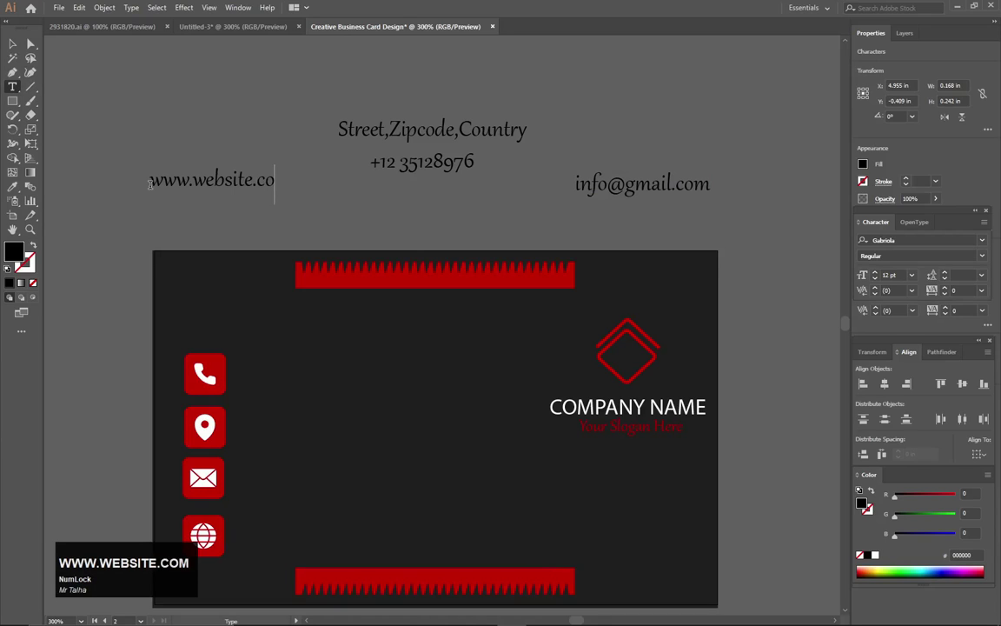
type("m")
scroll(9, 43, "up", 1)
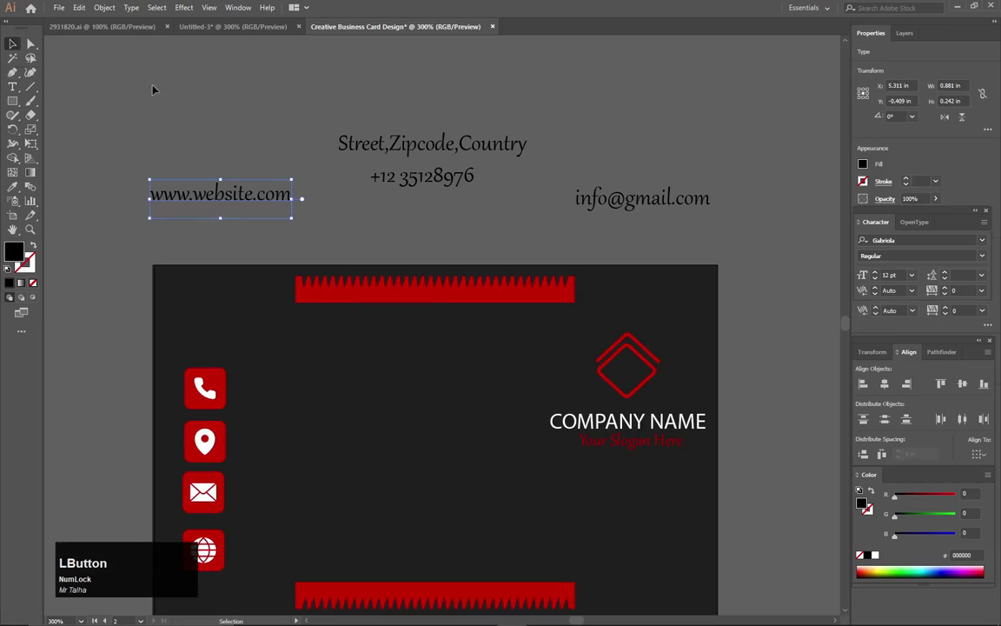
Give the four contact lines a white FFFFFF fill and the Myriad Pro font.
left_click_drag(693, 219, 650, 210)
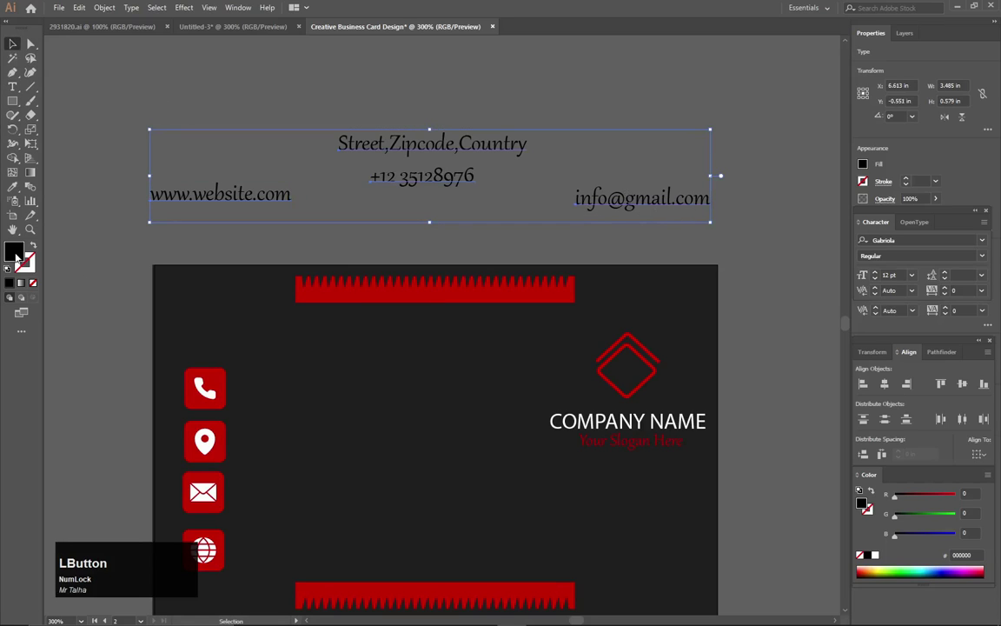
double_click(13, 252)
type("ffffff")
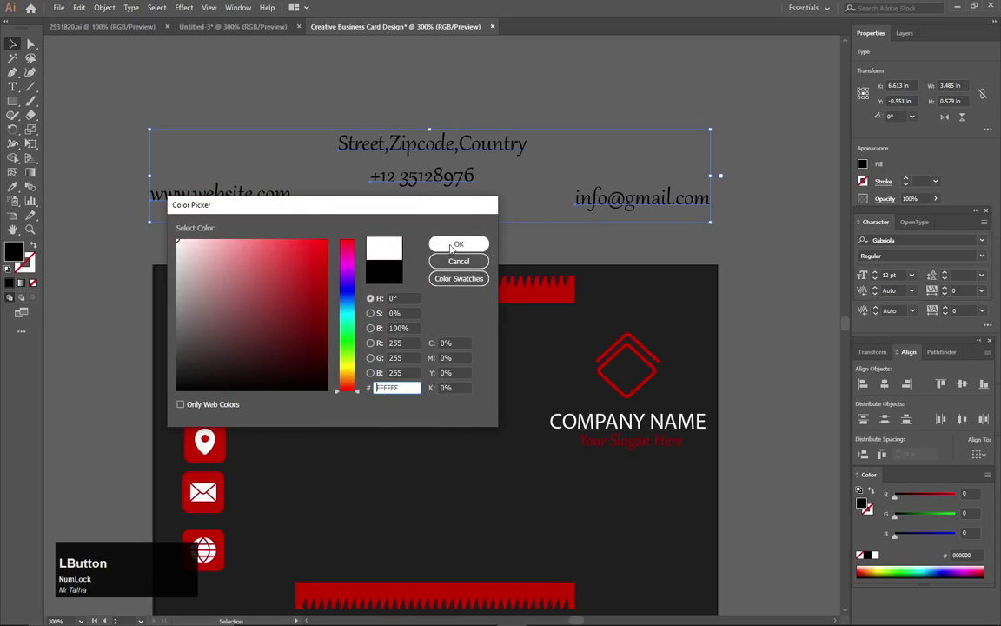
left_click(459, 243)
left_click(921, 239)
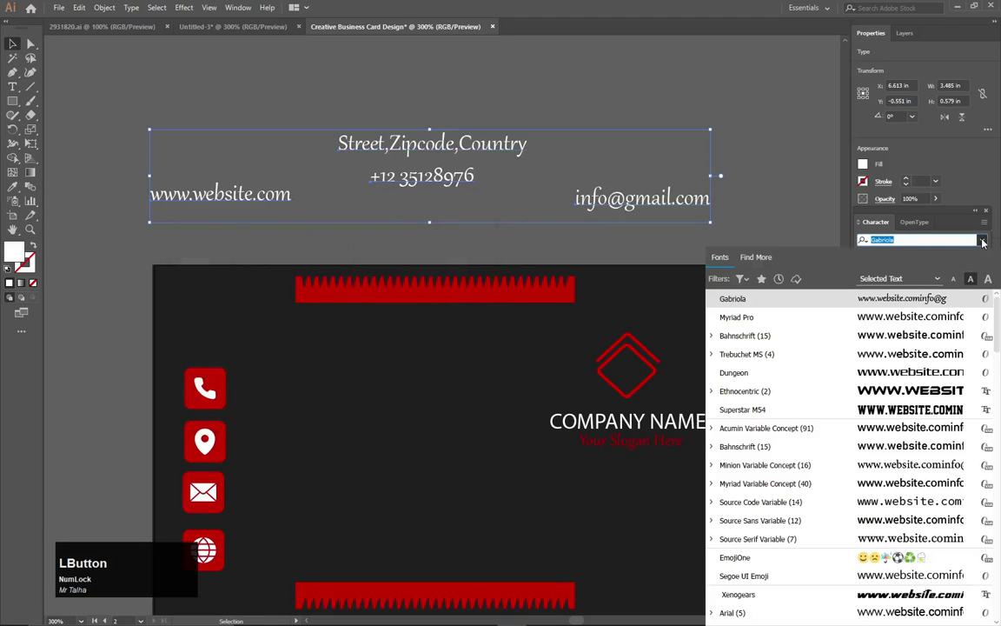
left_click(818, 324)
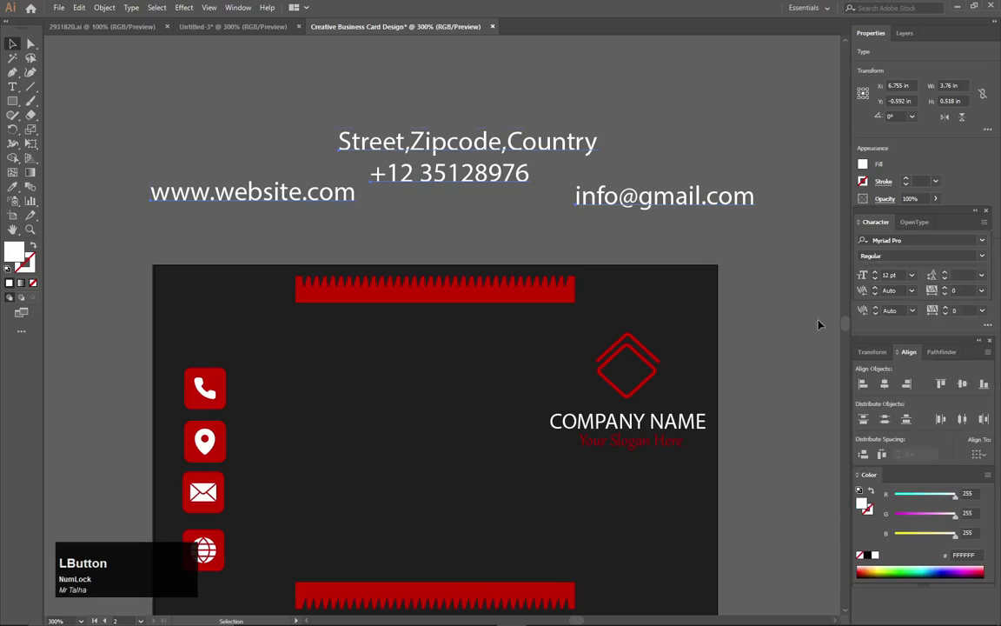
left_click(469, 189)
Move the phone, address, e-mail and website lines beside their matching icons.
left_click_drag(468, 178, 348, 392)
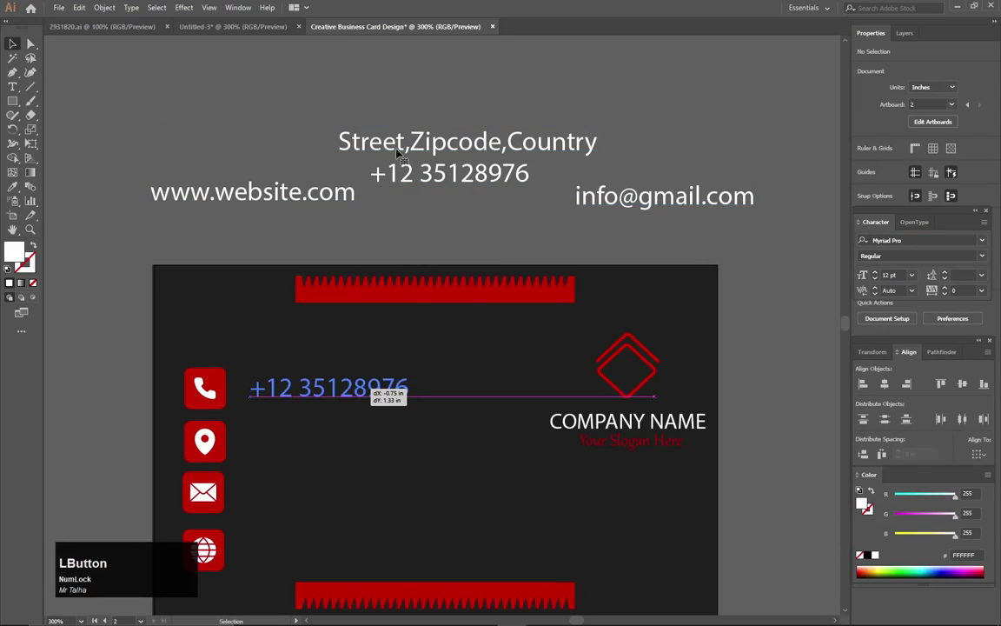
left_click_drag(392, 148, 322, 445)
left_click_drag(592, 198, 266, 498)
left_click_drag(298, 193, 398, 557)
key("space")
left_click_drag(380, 611, 438, 406)
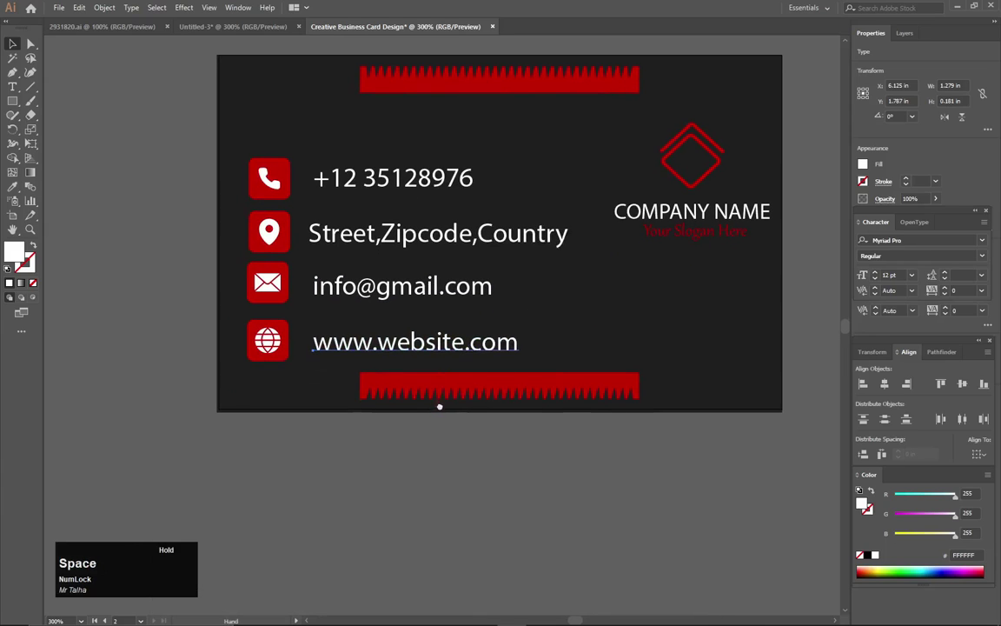
Scale all four contact text lines down proportionally.
left_click(395, 177)
left_click(365, 232, "shift")
left_click(363, 285, "shift")
left_click(455, 346, "shift")
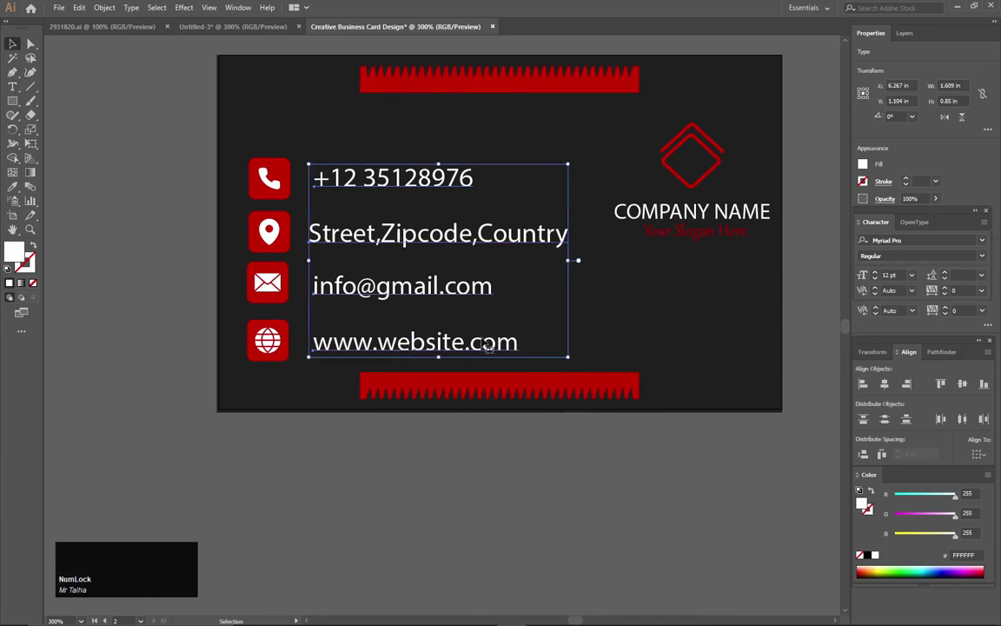
left_click_drag(570, 359, 520, 327)
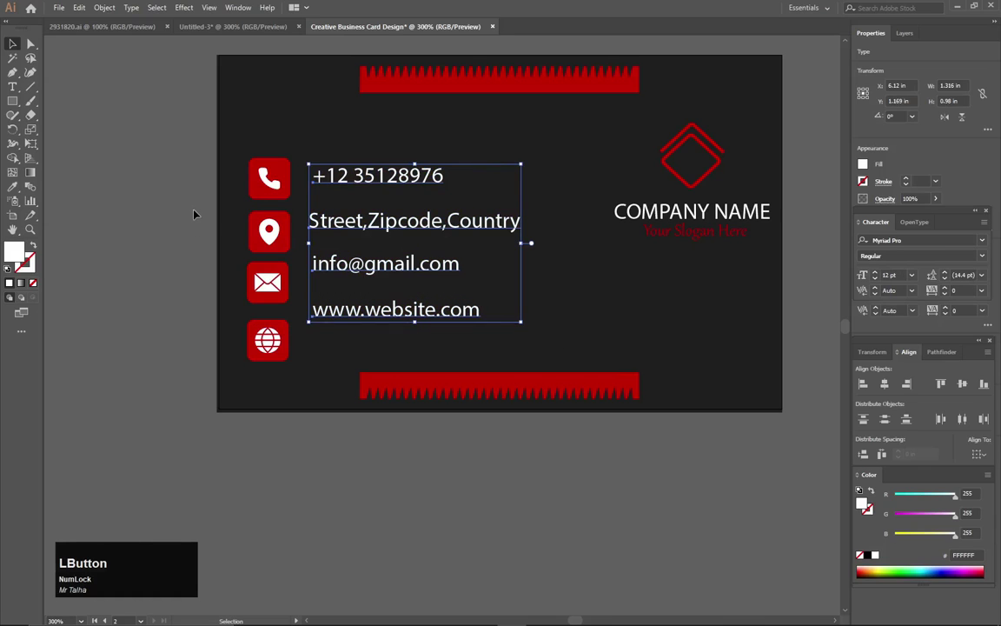
left_click(246, 153)
Shrink the four red icons to about 80% and line them up beside the text.
left_click_drag(292, 287, 291, 361)
left_click_drag(289, 158, 282, 165)
left_click_drag(276, 228, 285, 193)
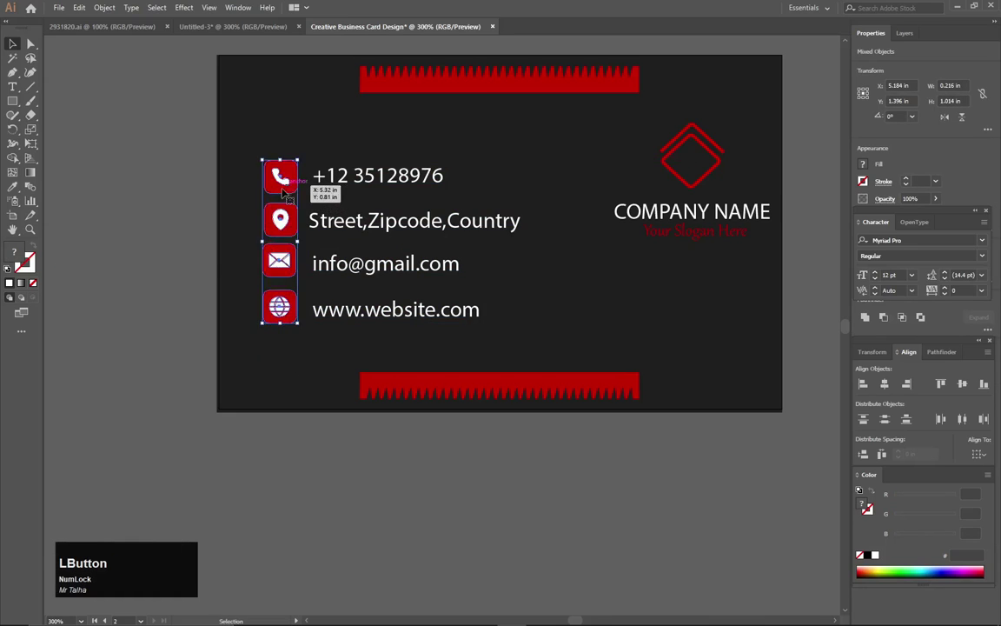
left_click(138, 217)
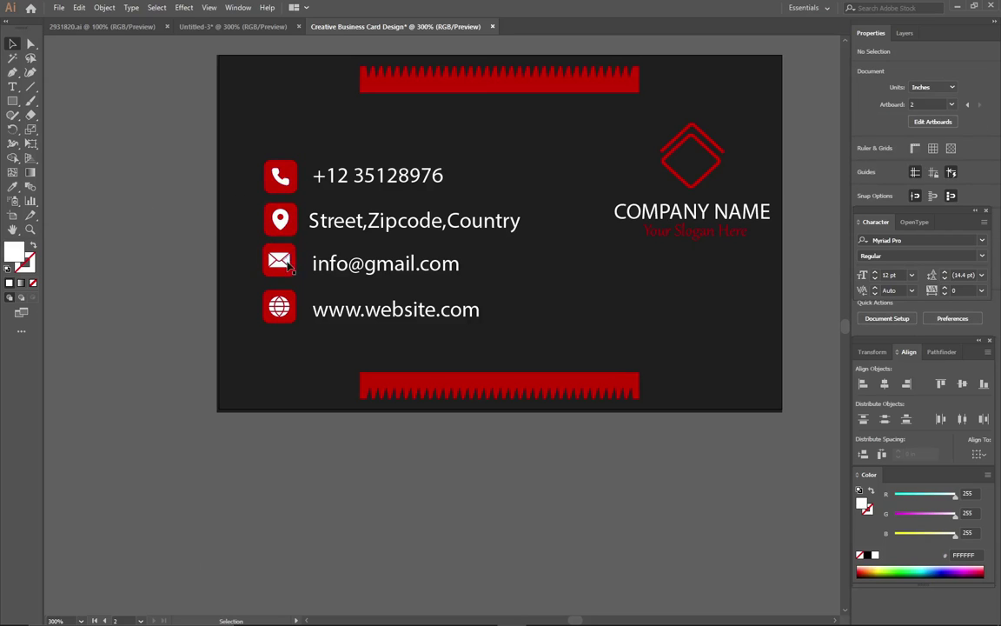
Nudge the e-mail, website and address lines up to level with their icons.
scroll(298, 195, "up", 1, "alt")
scroll(298, 198, "up", 2, "alt")
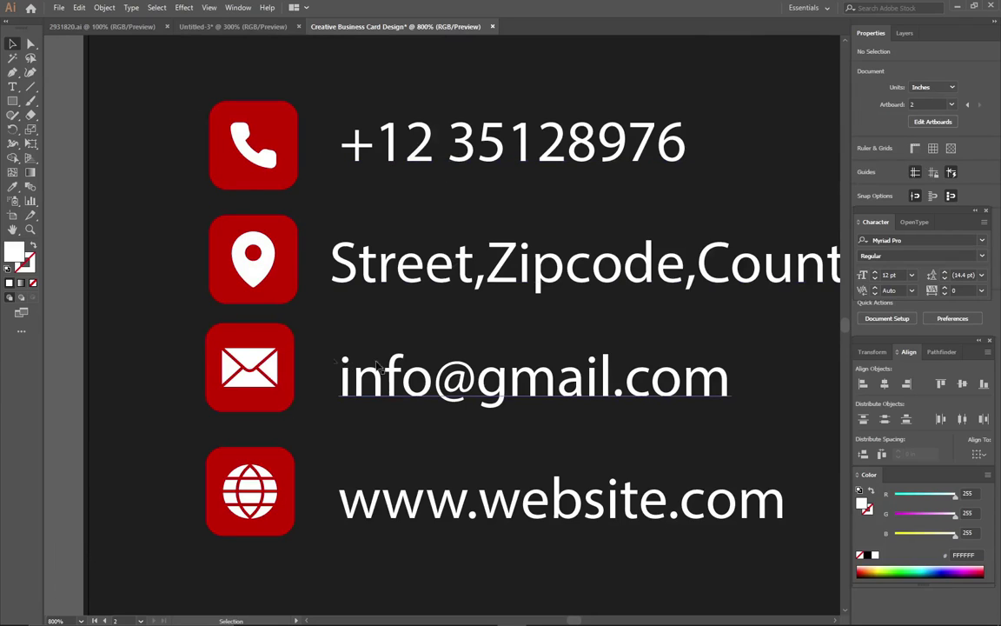
left_click(443, 395)
key("Up")
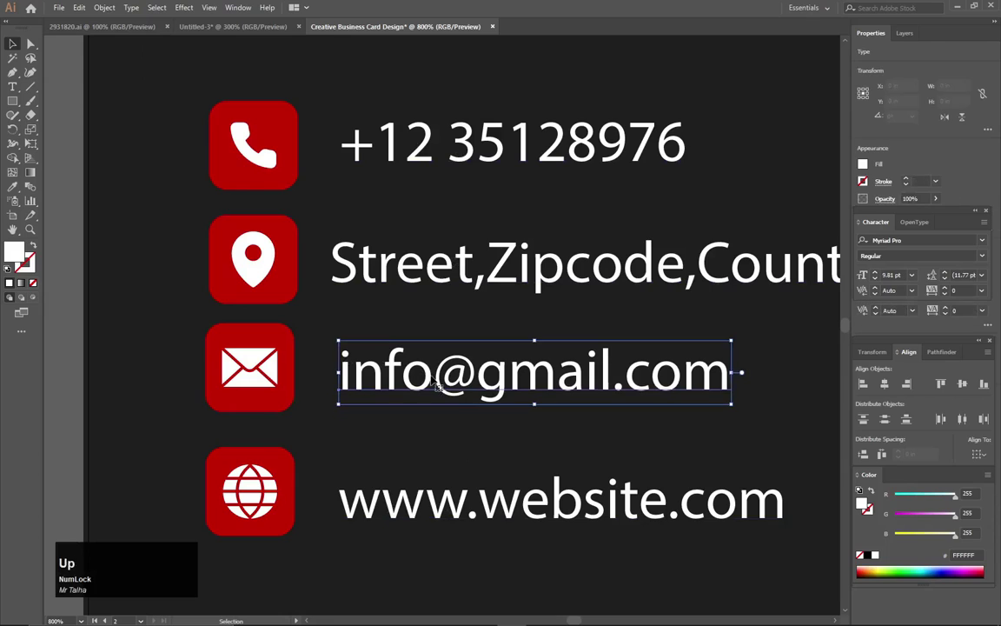
left_click(432, 519)
key("Up")
key("Up")
left_click(374, 247)
key("Up")
Shift the address line slightly right so all contact lines share one left edge.
left_click(410, 156)
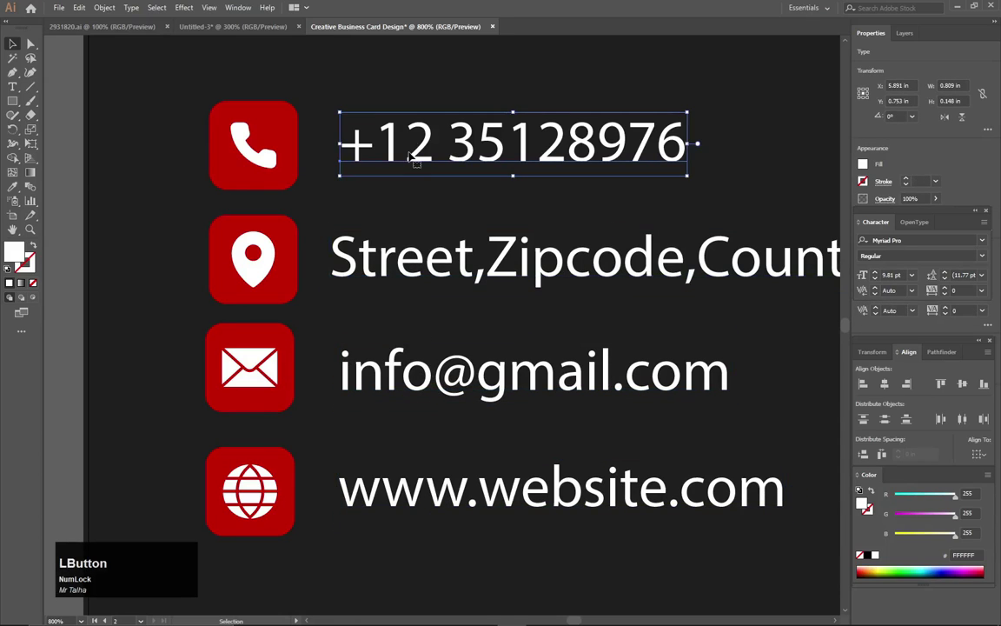
left_click_drag(350, 260, 367, 271)
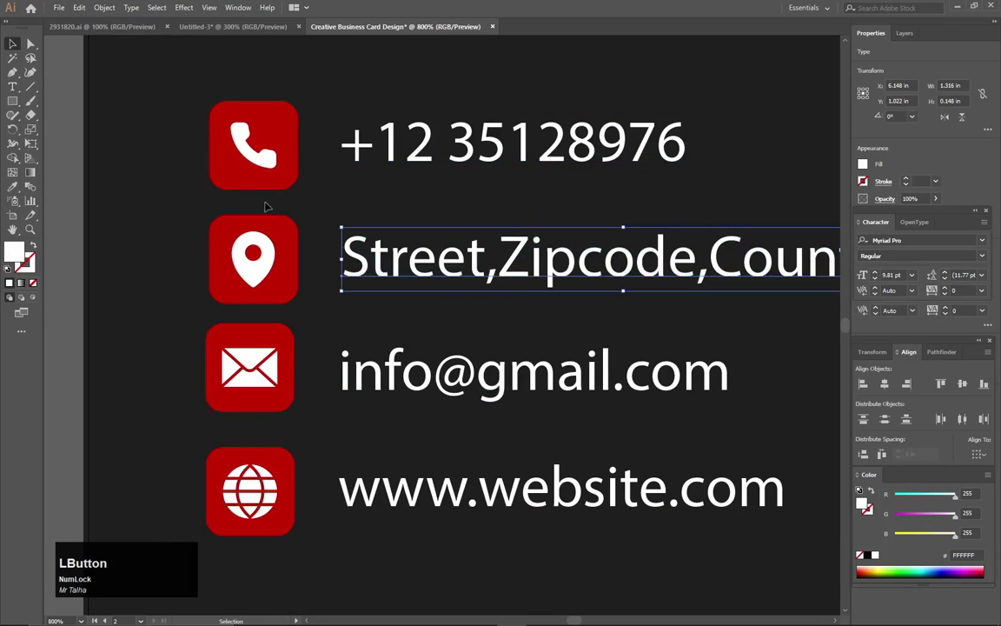
left_click(150, 247)
scroll(362, 295, "down", 3)
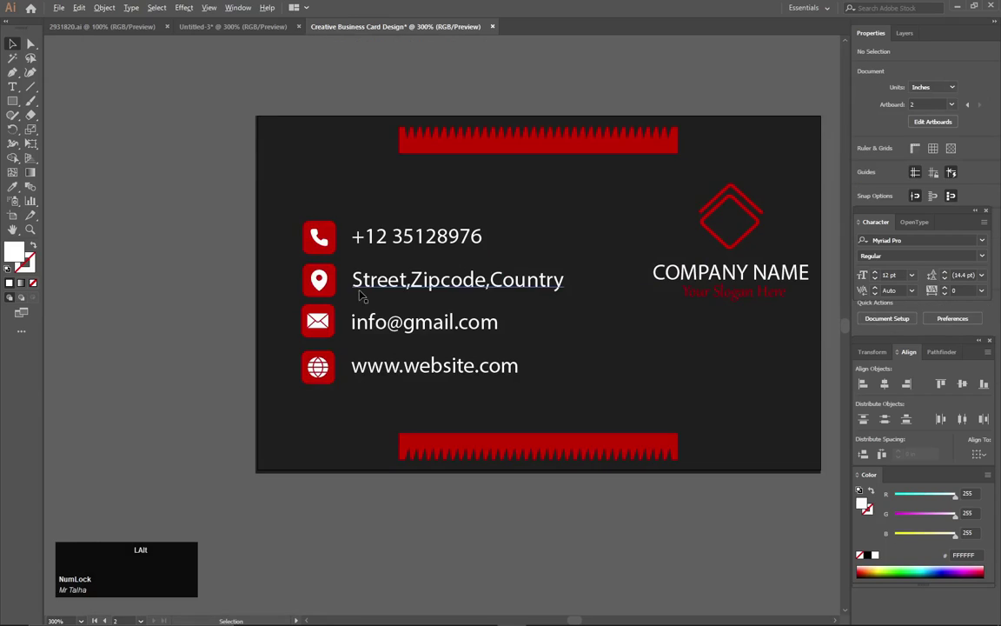
scroll(403, 269, "down", 2)
Review both card sides, centre the finished front card, then bring up OBS from the taskbar.
left_click_drag(323, 269, 481, 265)
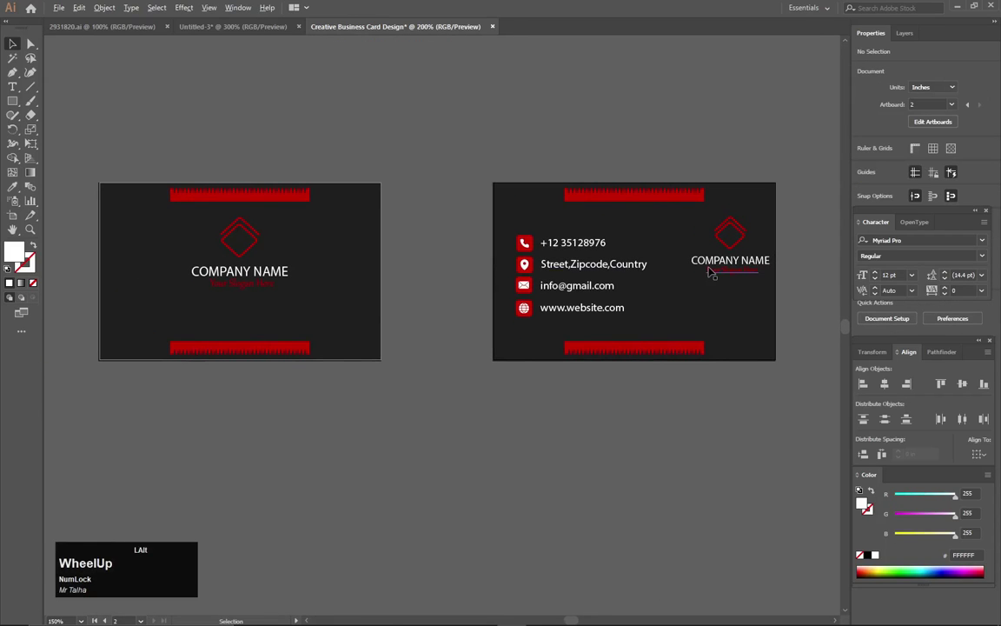
scroll(711, 269, "up", 3)
left_click_drag(246, 234, 730, 245)
left_click_drag(303, 238, 606, 246)
left_click_drag(359, 244, 605, 249)
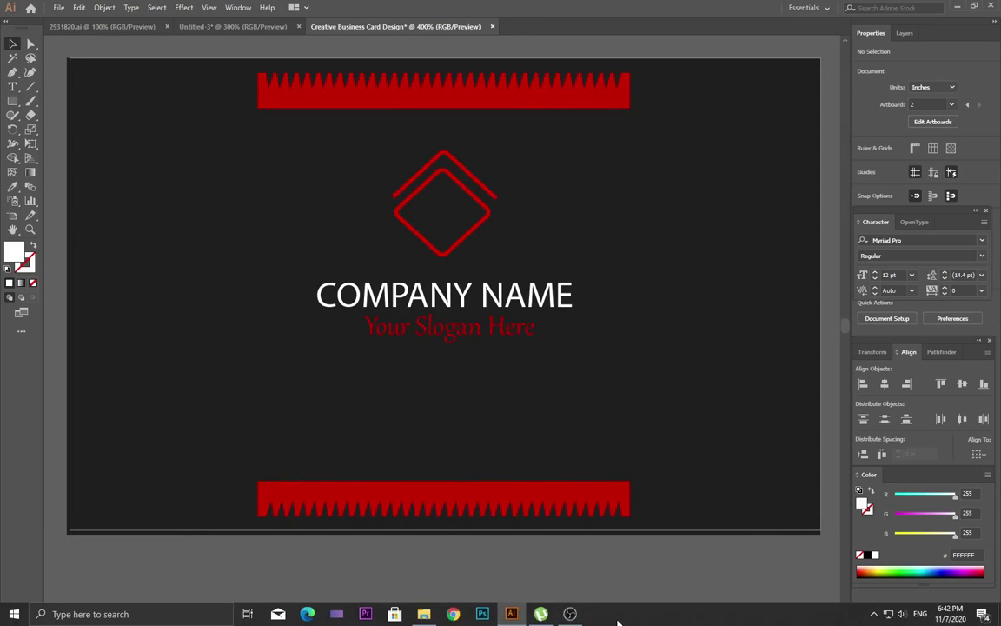
left_click(570, 614)
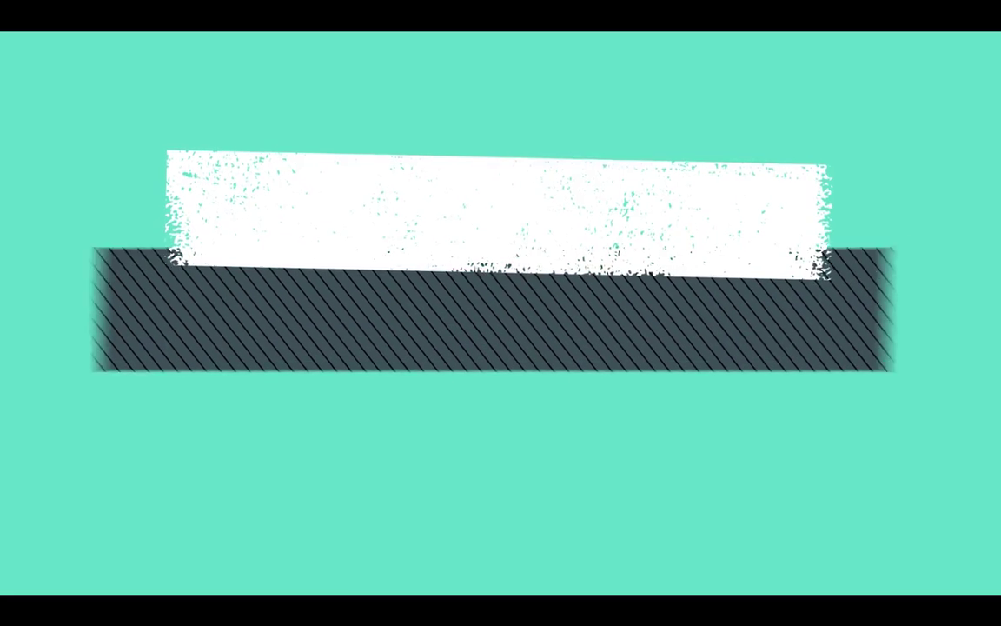